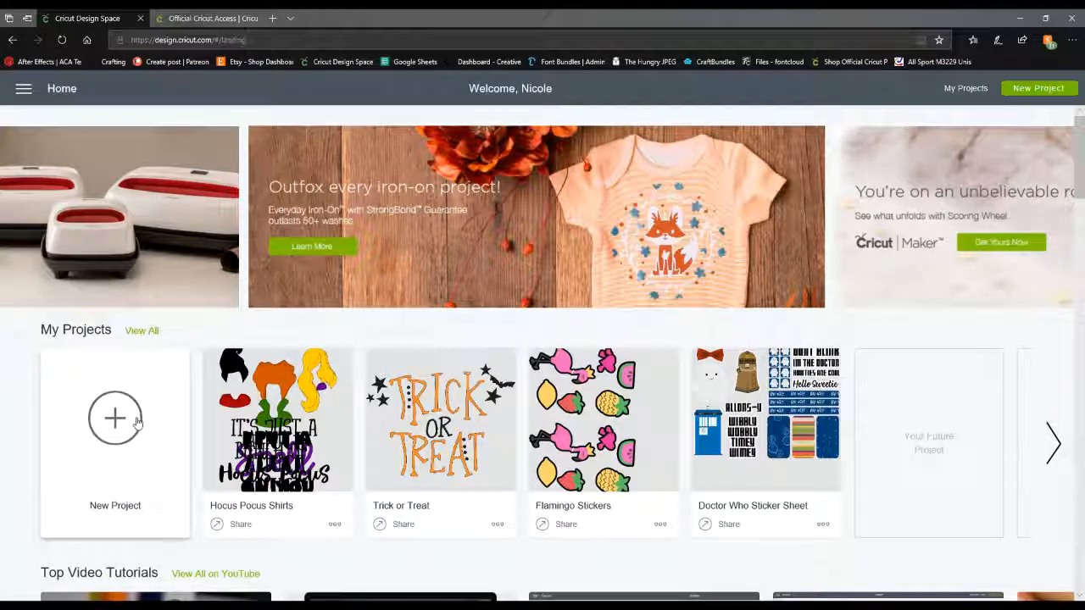
Step: Start a new project, replacing the unsaved project already on the canvas
click(135, 421)
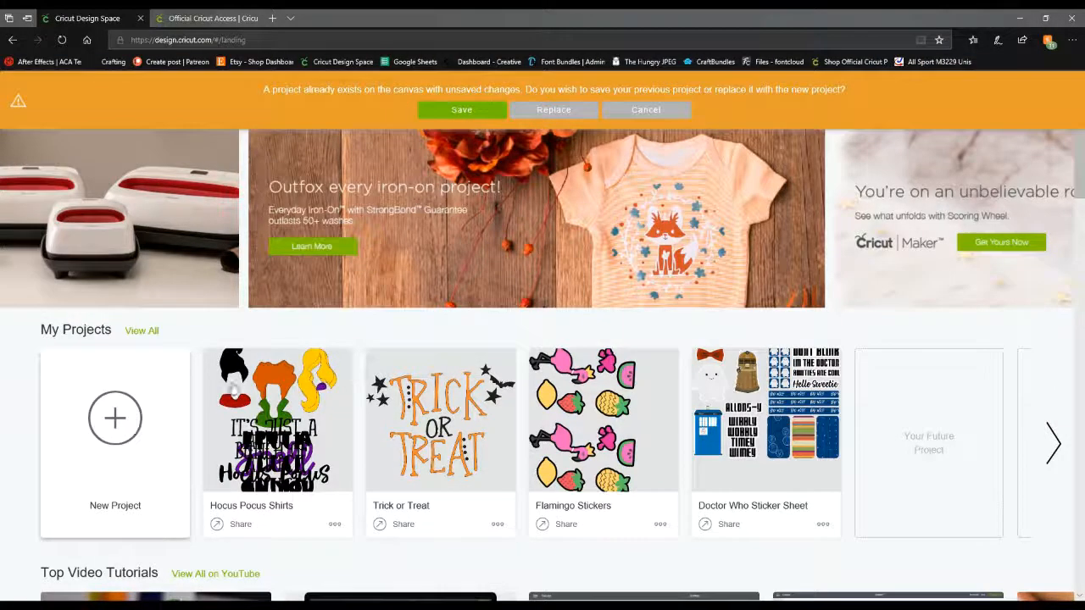
click(553, 111)
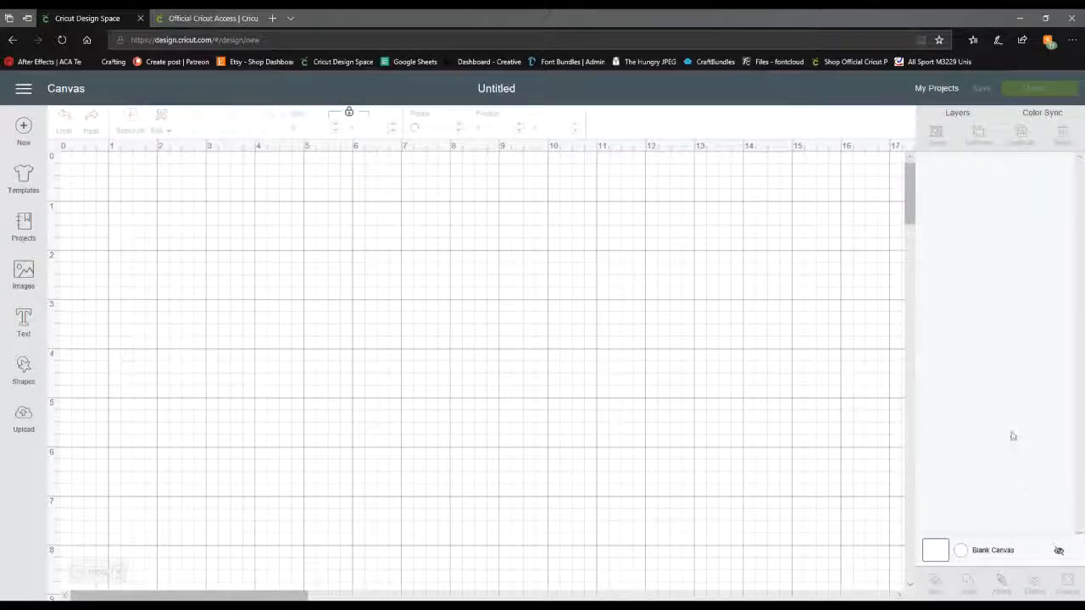
Step: Examine the Color Sync and Layers views, the available basic shapes and the text formatting options
click(1043, 114)
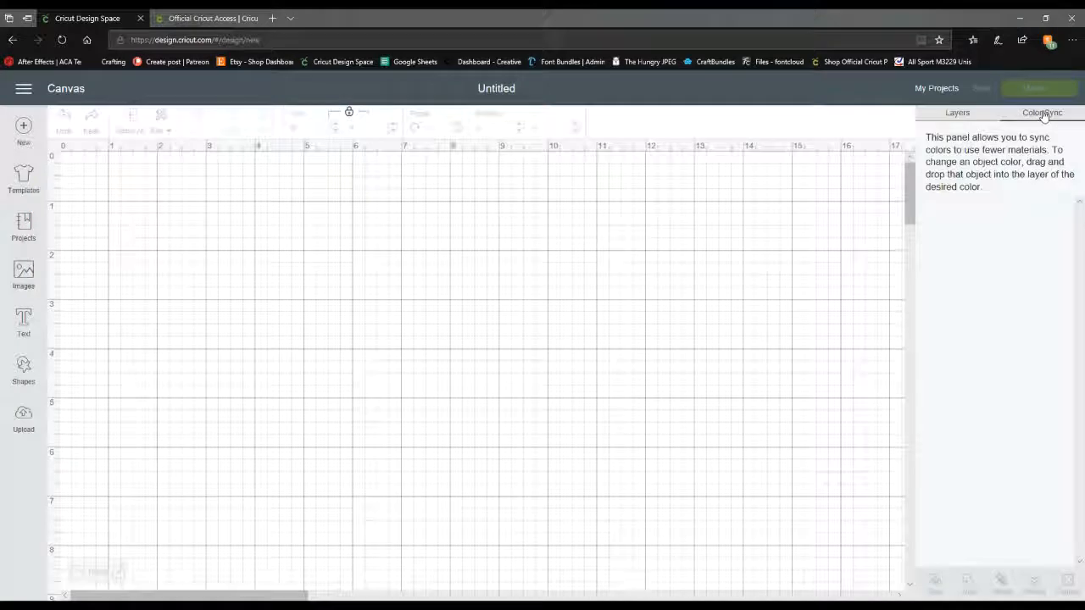
click(982, 113)
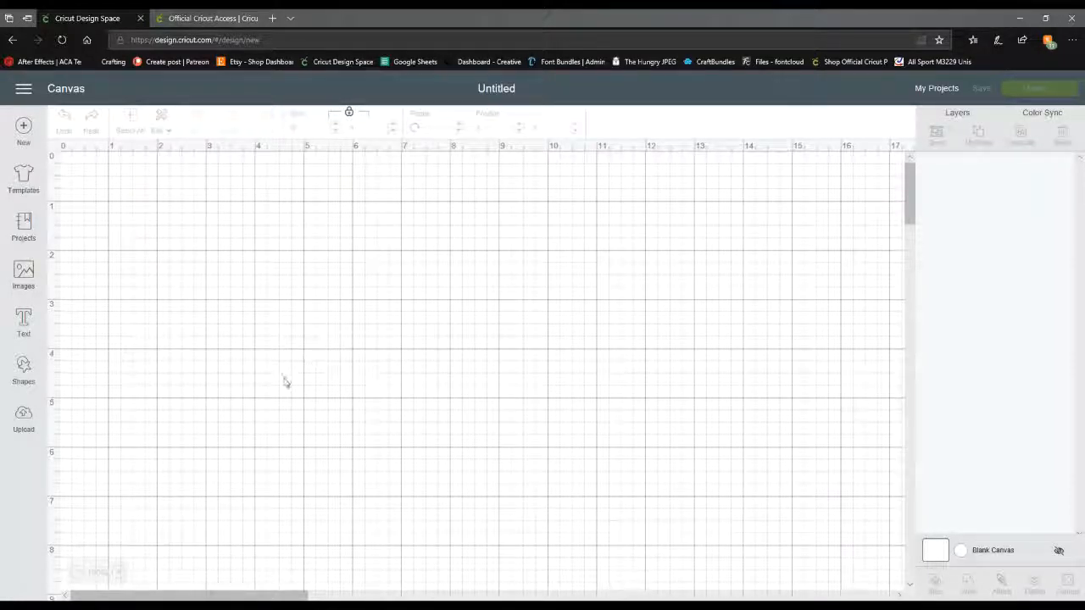
click(40, 380)
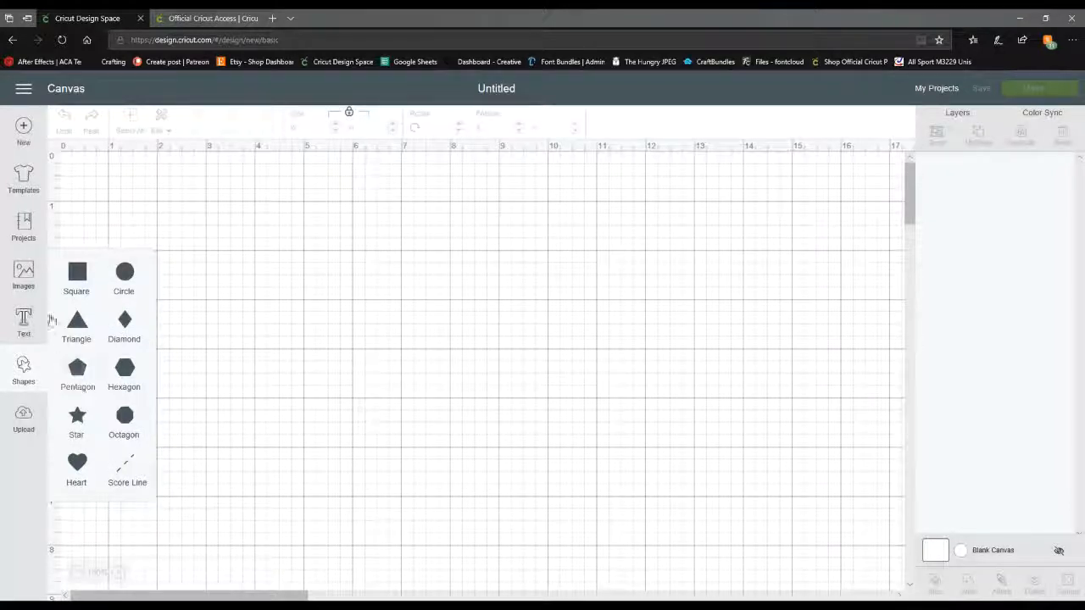
click(23, 319)
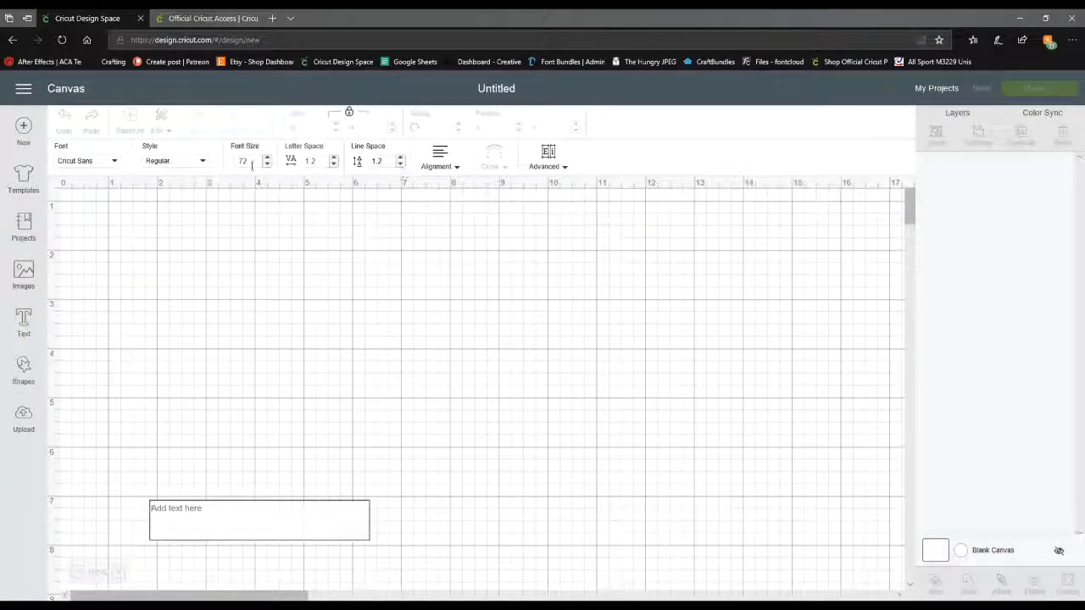
Step: Browse the featured designs in the image library, checking the kinds of artwork offered and their prices
click(24, 286)
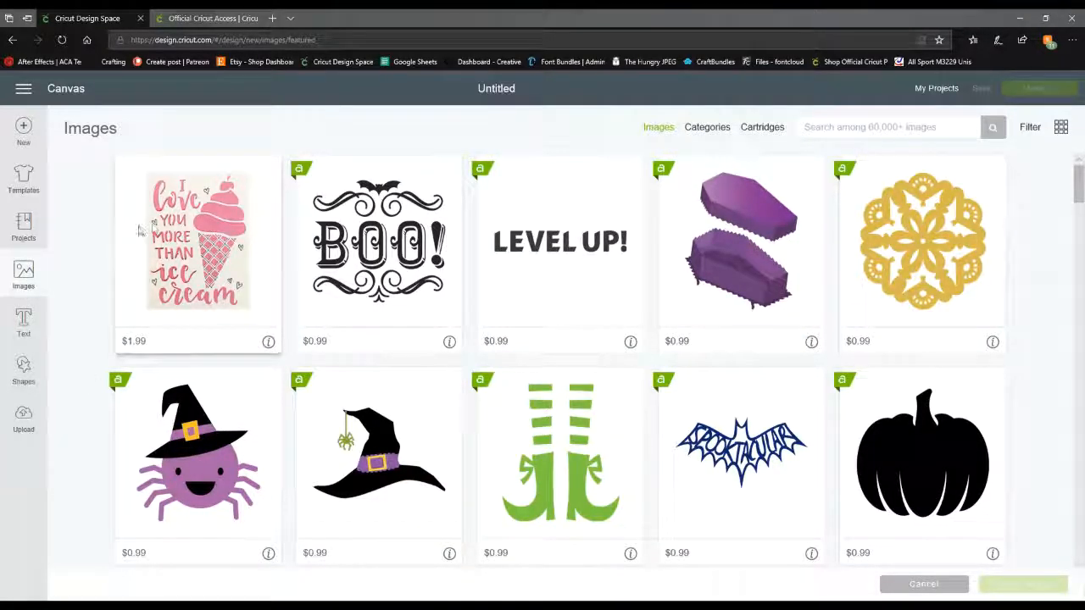
scroll(155, 225, down, 1)
scroll(153, 237, down, 10)
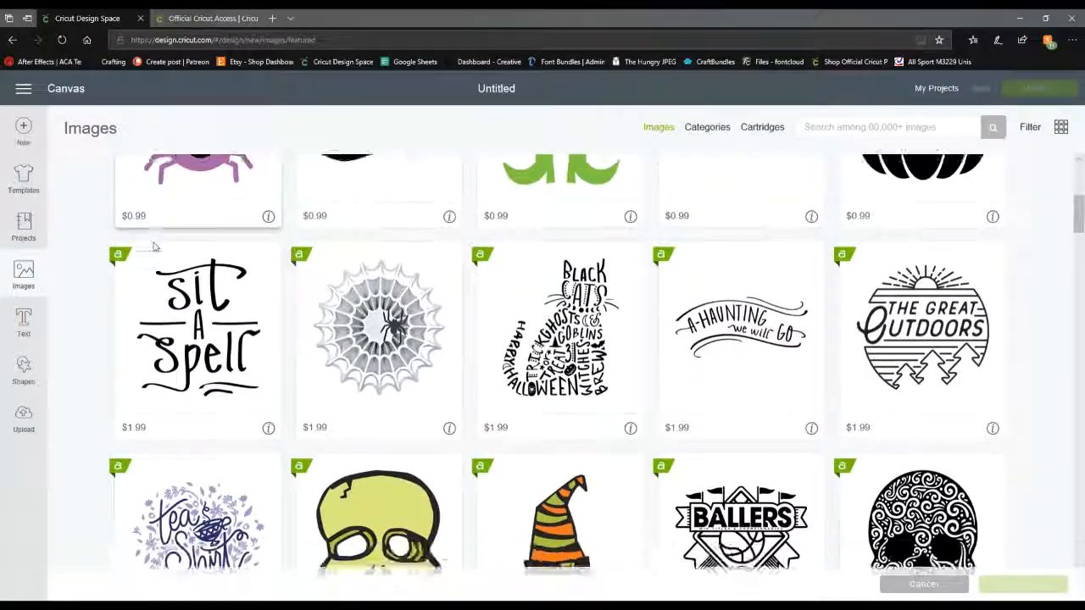
scroll(149, 262, down, 9)
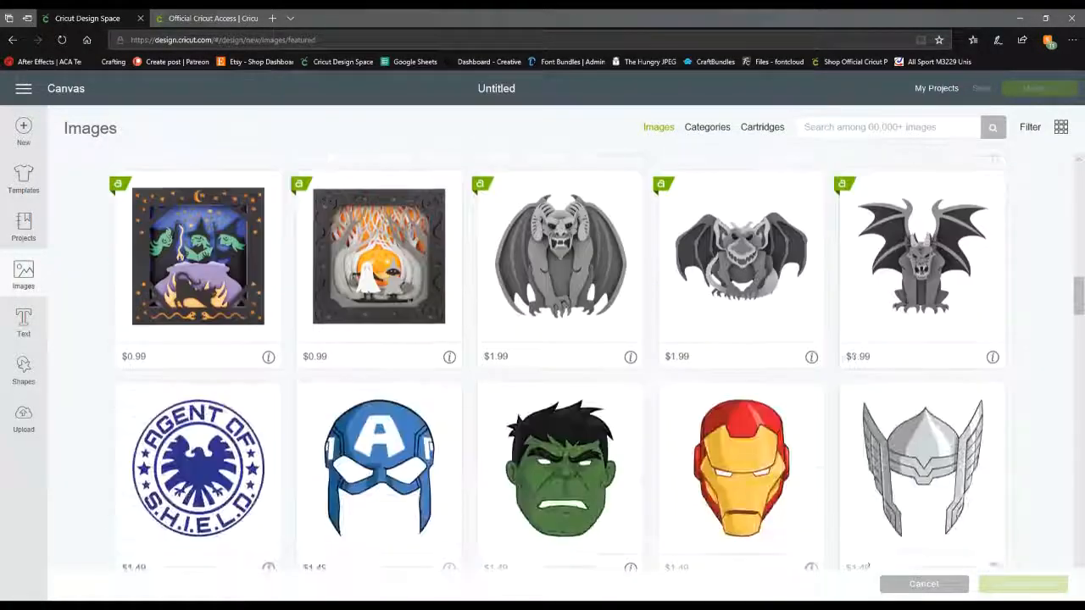
scroll(145, 260, up, 5)
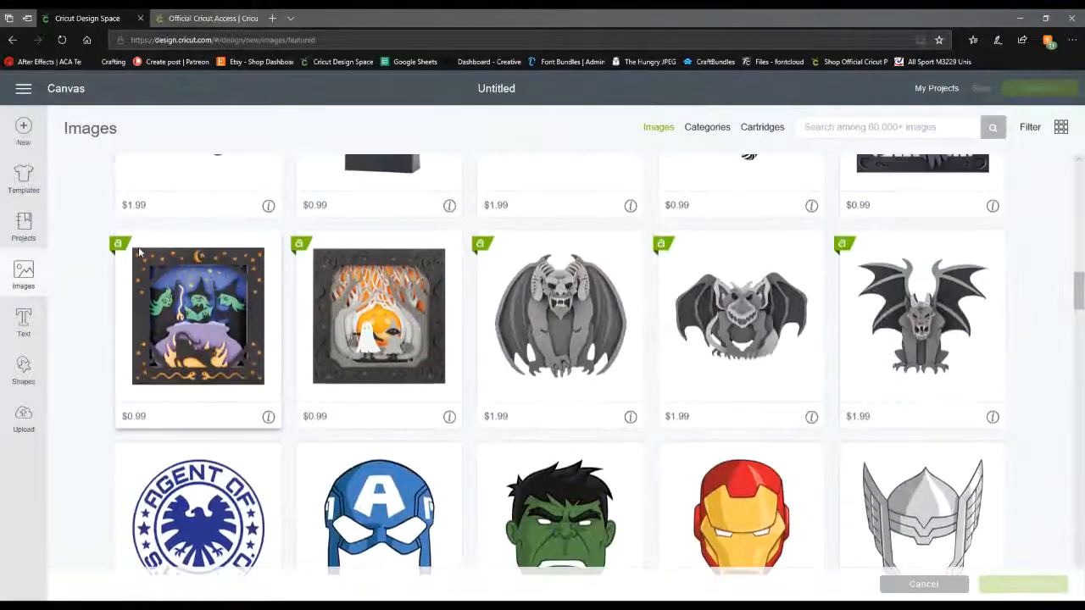
scroll(138, 248, up, 2)
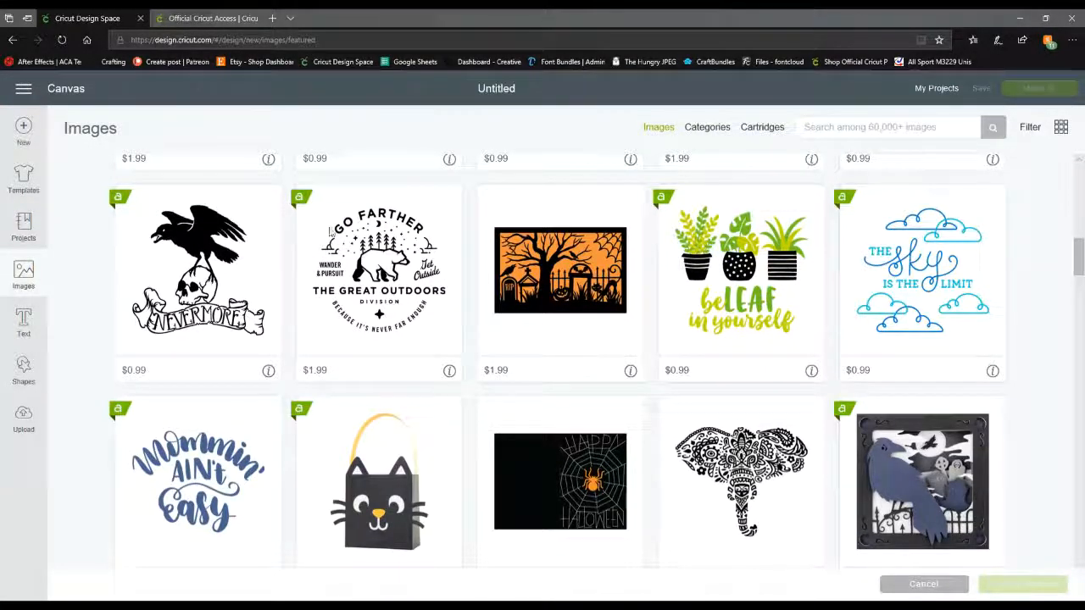
scroll(305, 236, up, 8)
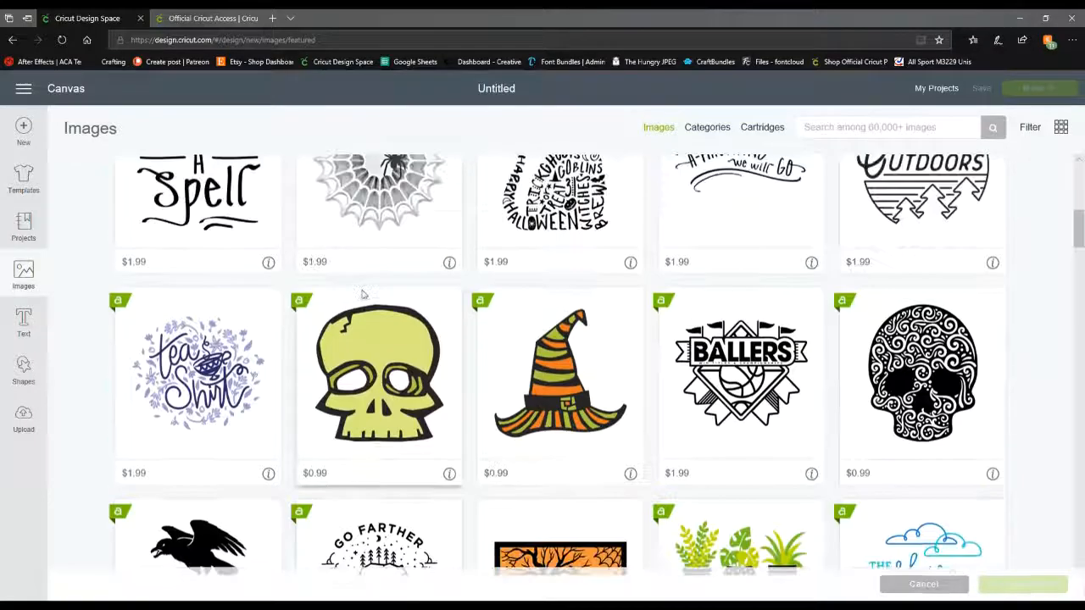
scroll(361, 292, up, 4)
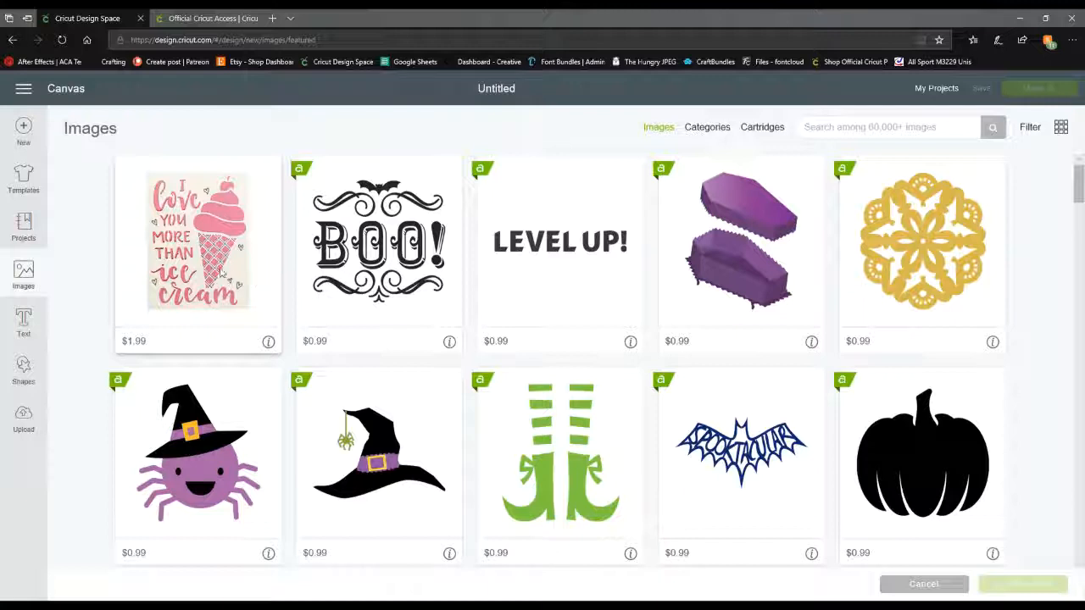
Step: Browse the template catalogue across all canvas types to review the available product outlines
click(23, 180)
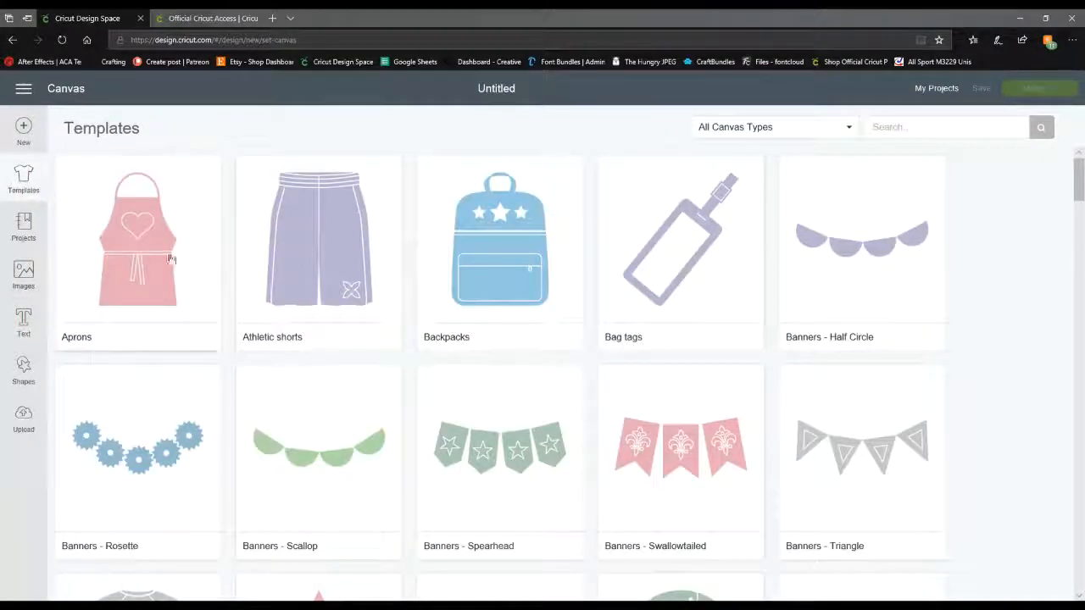
scroll(223, 443, down, 1)
scroll(223, 443, down, 6)
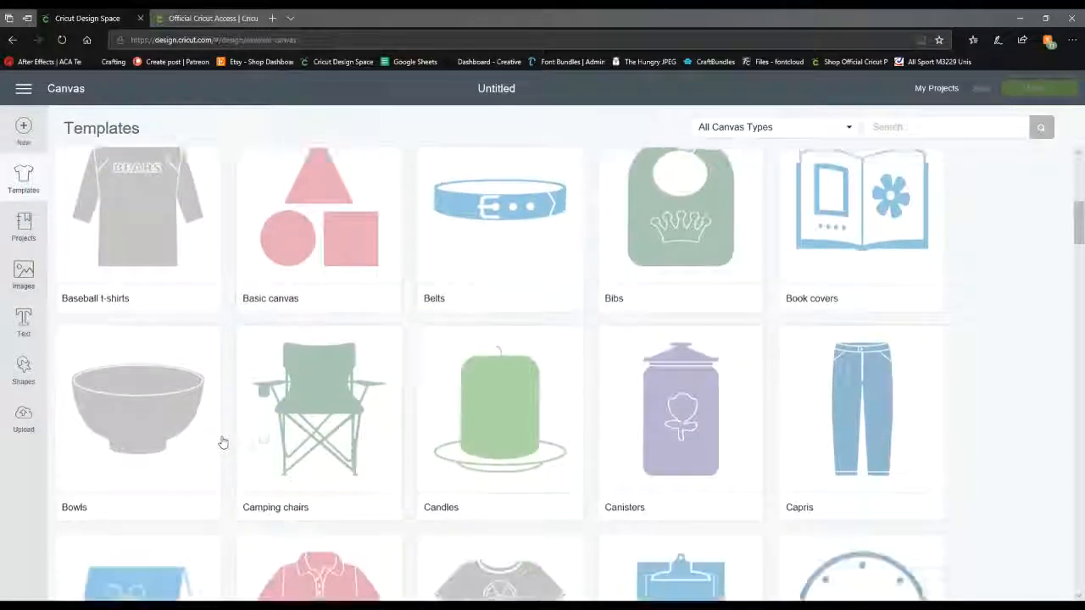
scroll(223, 442, down, 3)
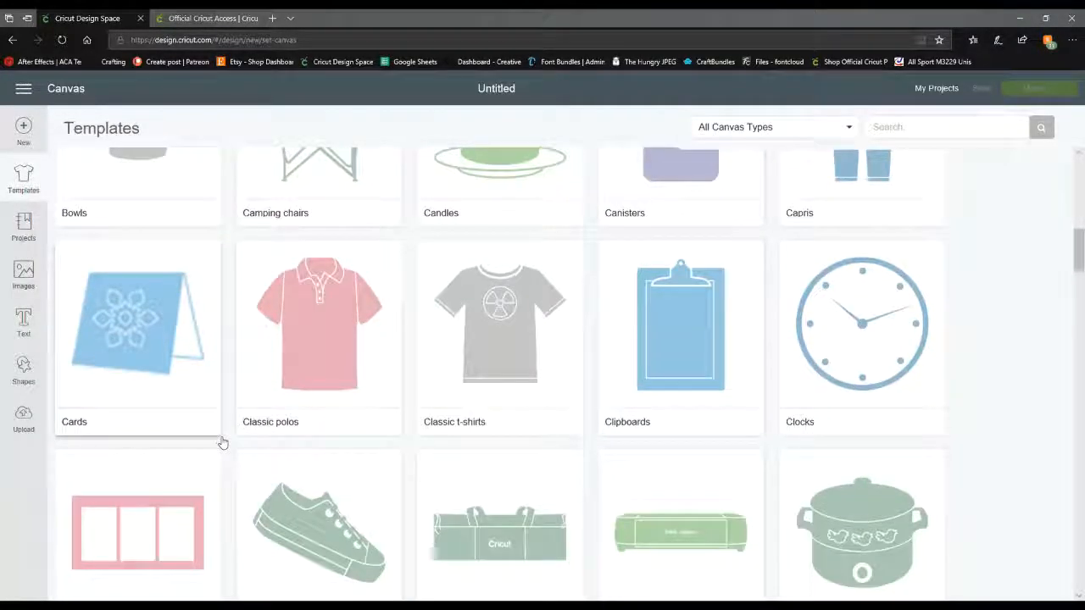
scroll(216, 438, up, 6)
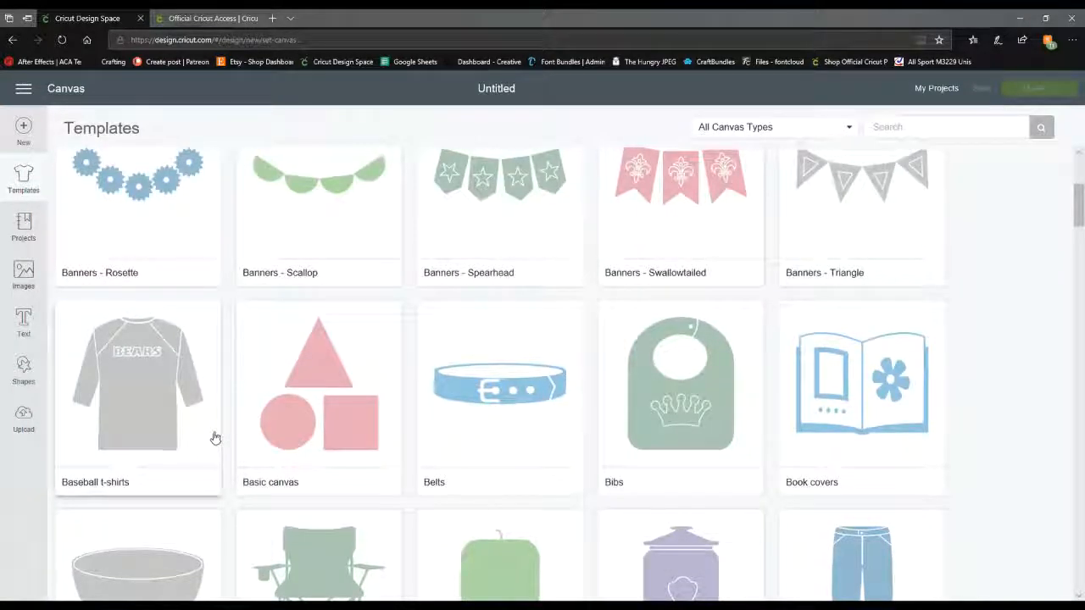
scroll(264, 419, up, 1)
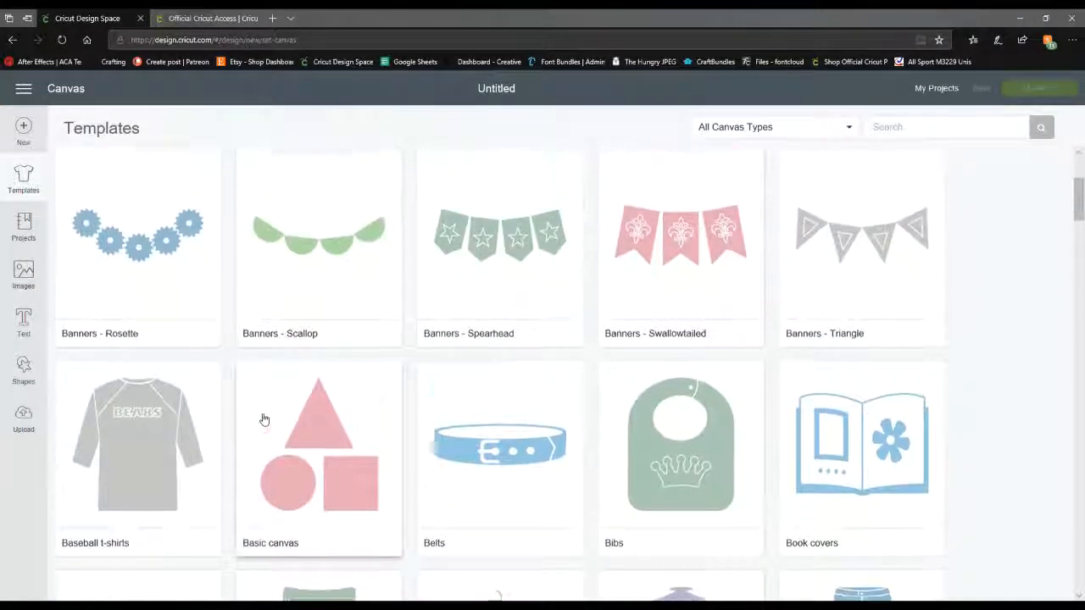
scroll(264, 419, up, 3)
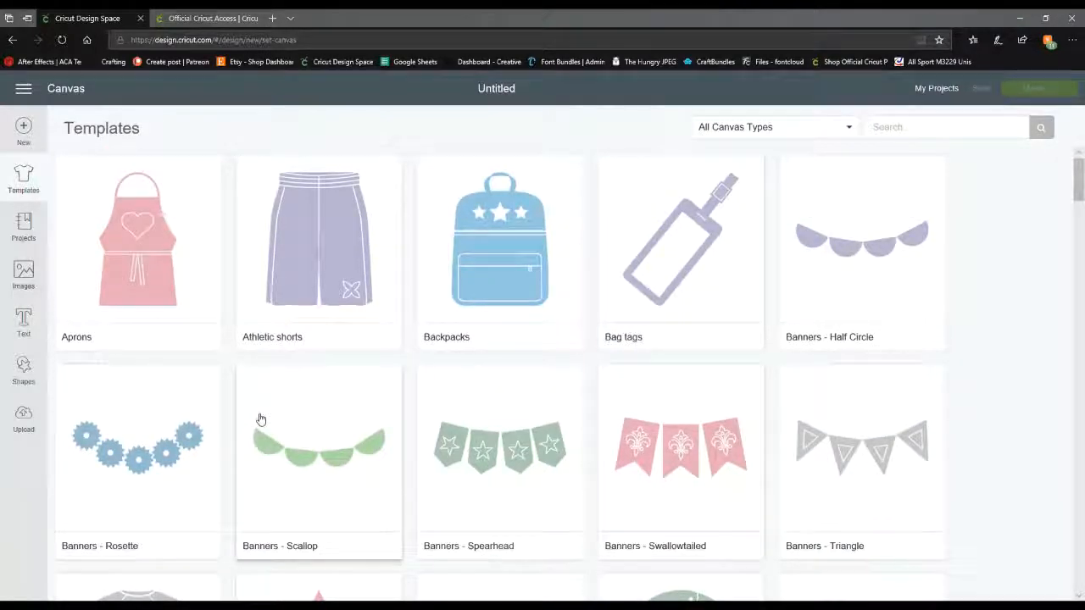
scroll(261, 419, down, 4)
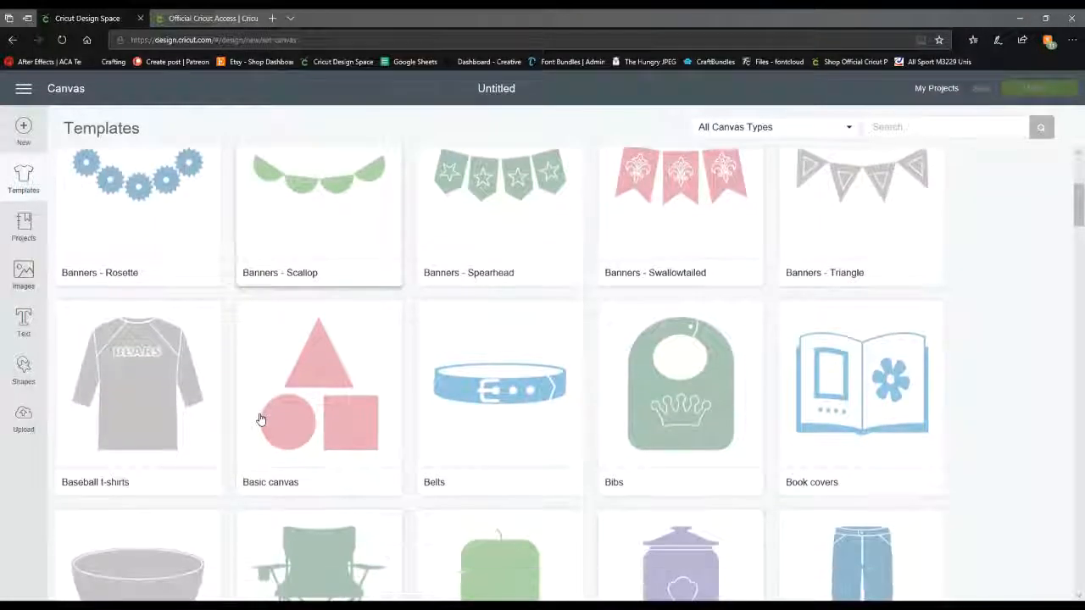
scroll(261, 419, down, 4)
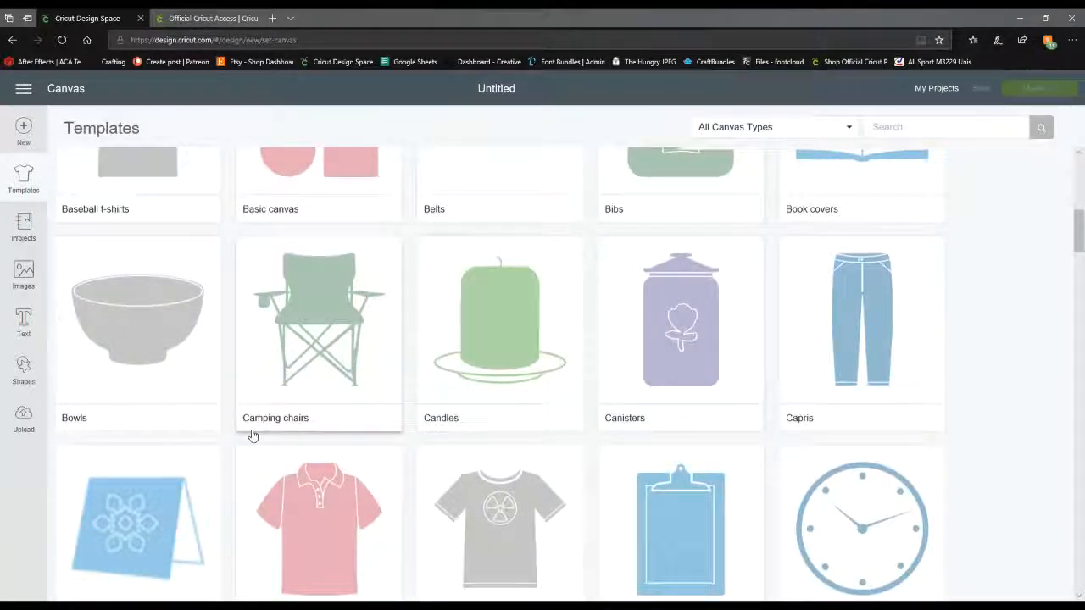
scroll(252, 433, down, 2)
scroll(251, 433, down, 3)
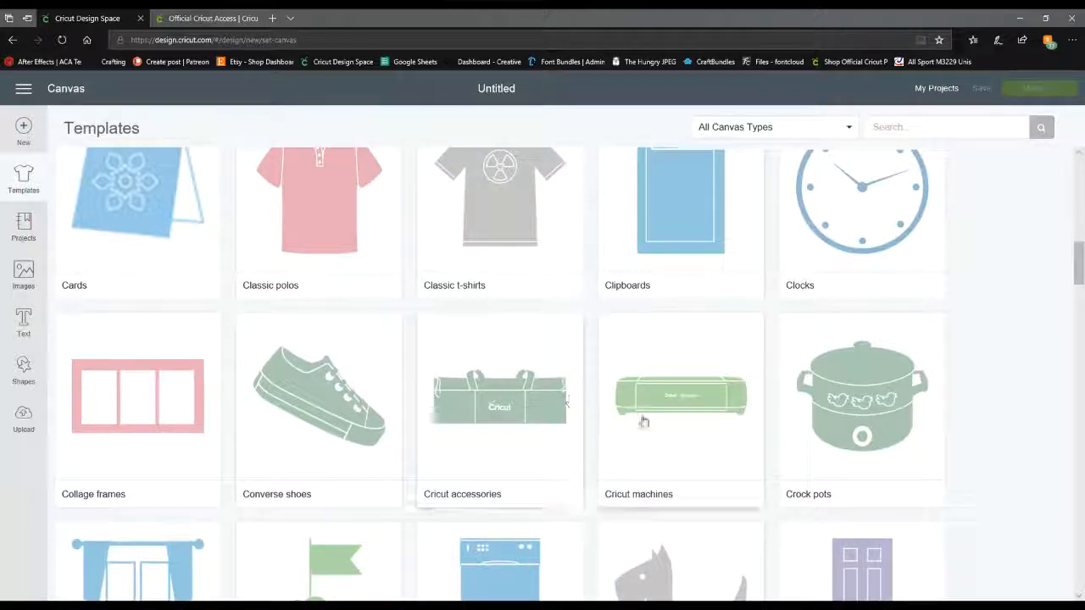
Step: Place the Baseball t-shirts template on the canvas as a reference background
scroll(349, 504, up, 10)
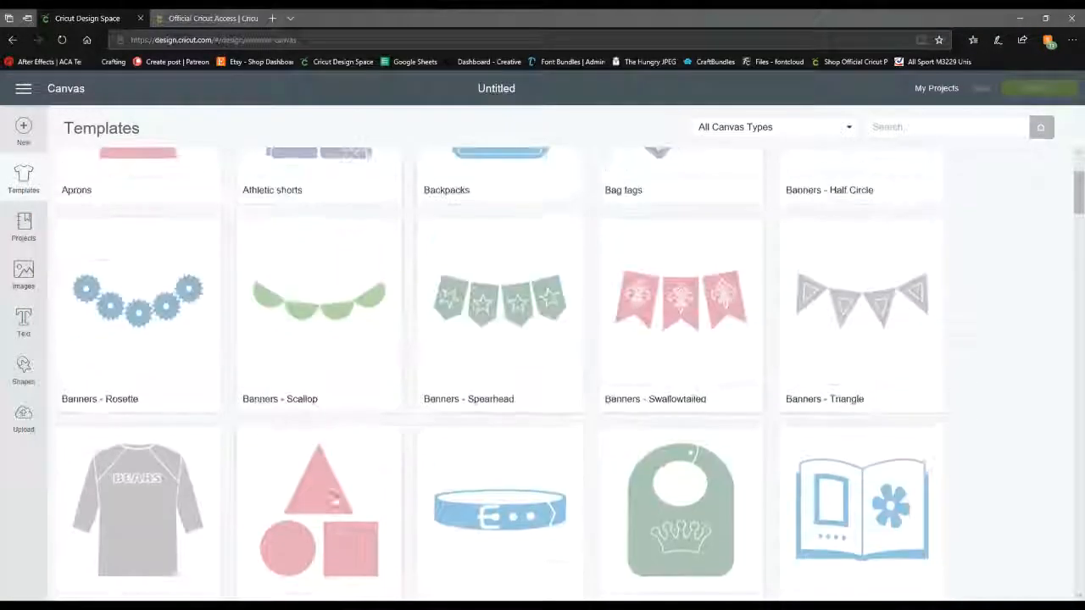
scroll(212, 507, down, 3)
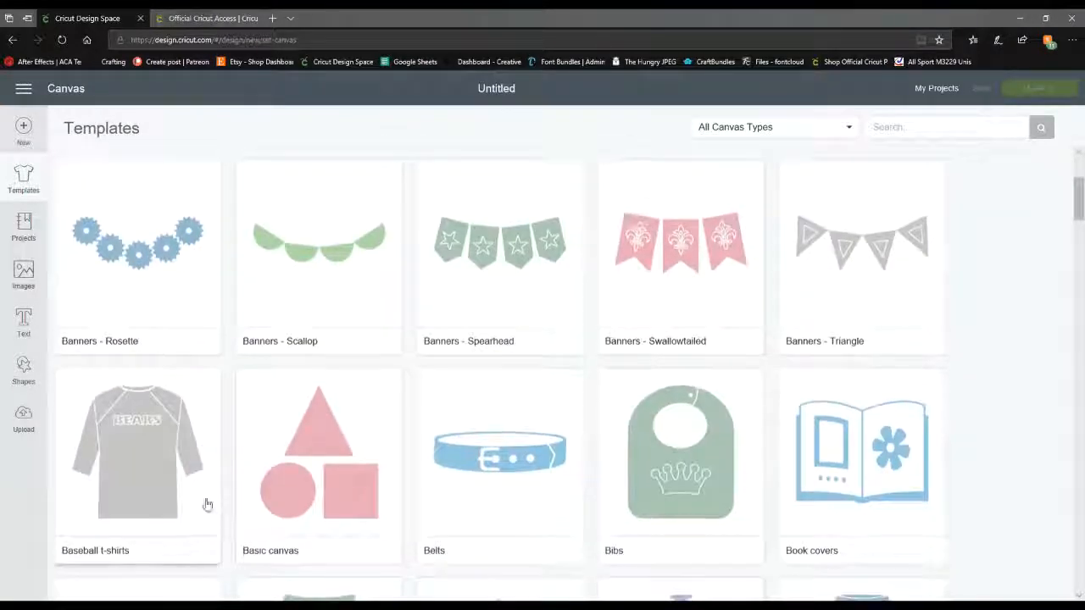
click(177, 471)
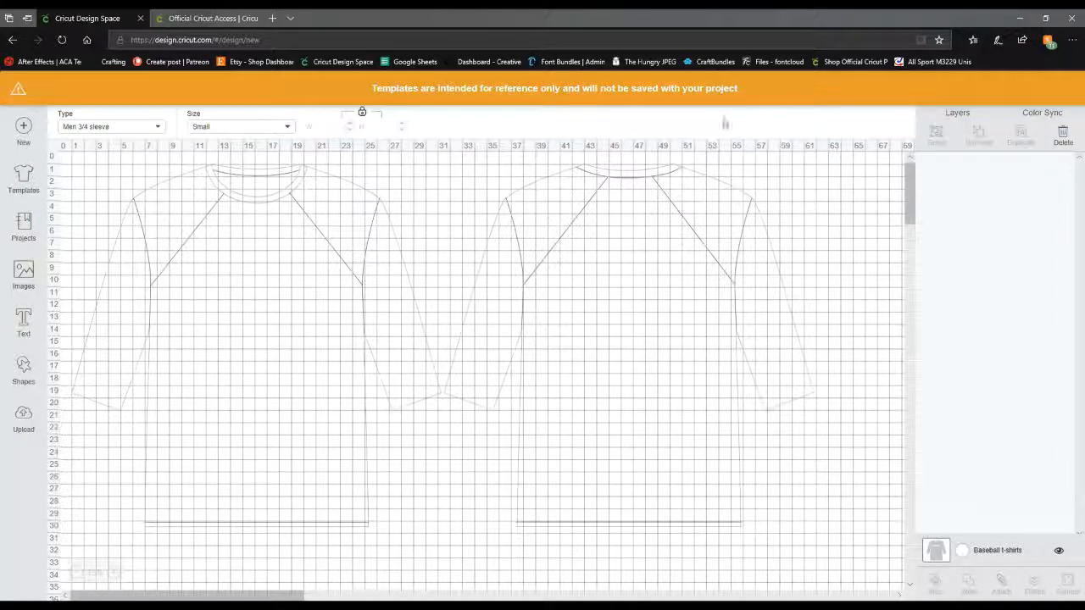
click(806, 387)
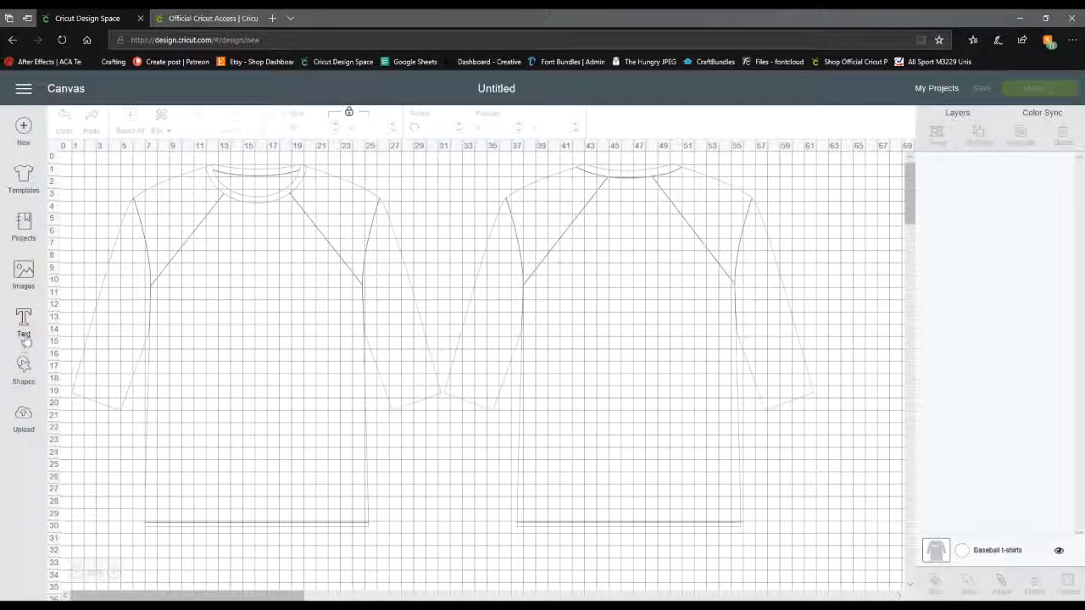
Step: Filter the image library to show only Uploaded images
click(24, 280)
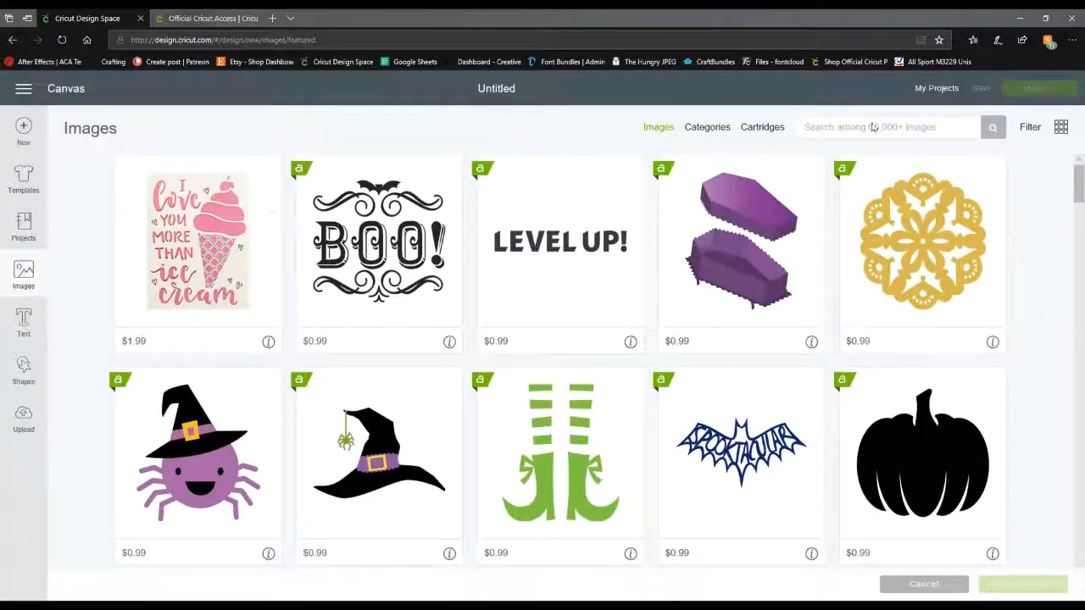
click(1030, 129)
click(905, 202)
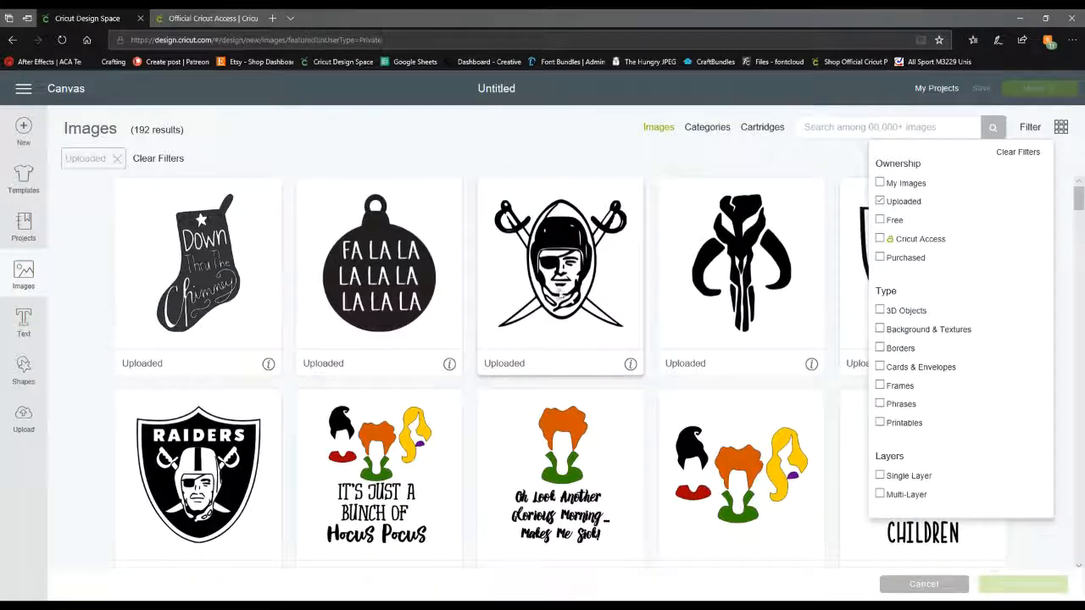
click(1022, 128)
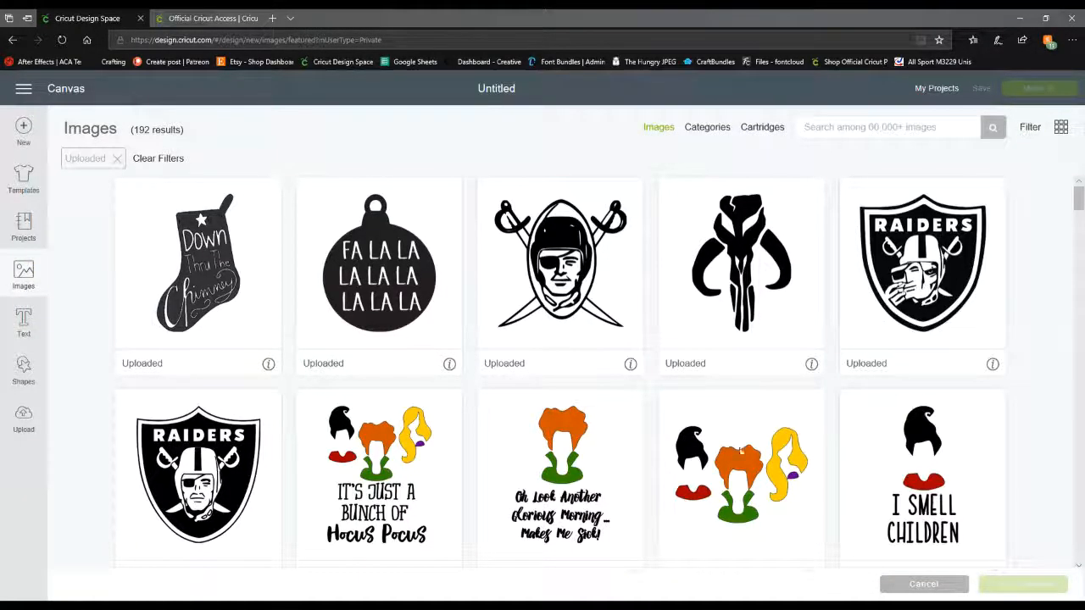
Step: Insert the uploaded image of the three Hocus Pocus sisters' hair, without wording, onto the canvas
scroll(566, 388, down, 2)
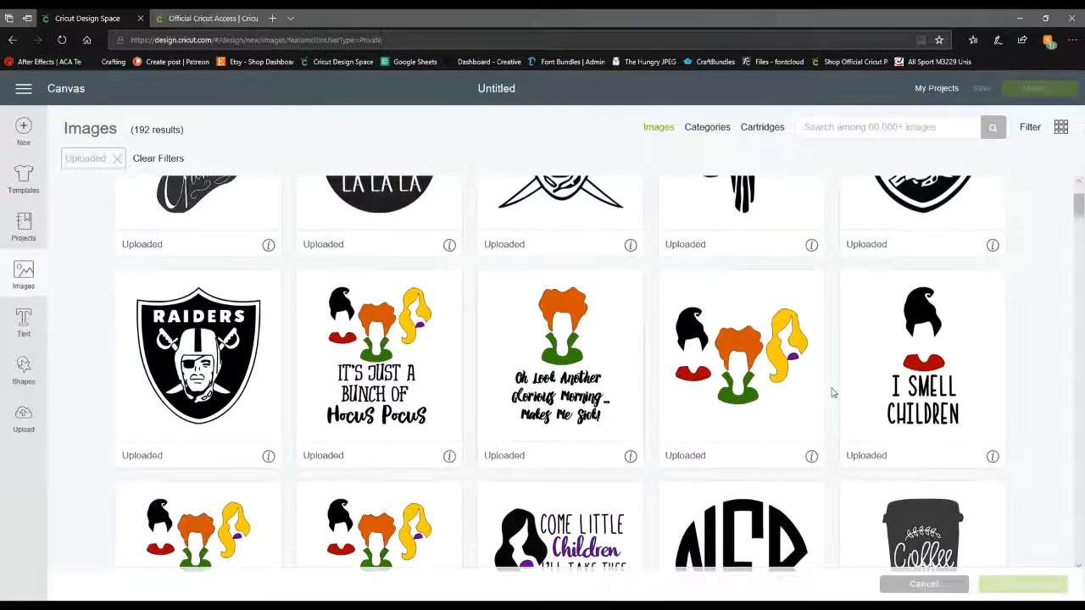
click(702, 407)
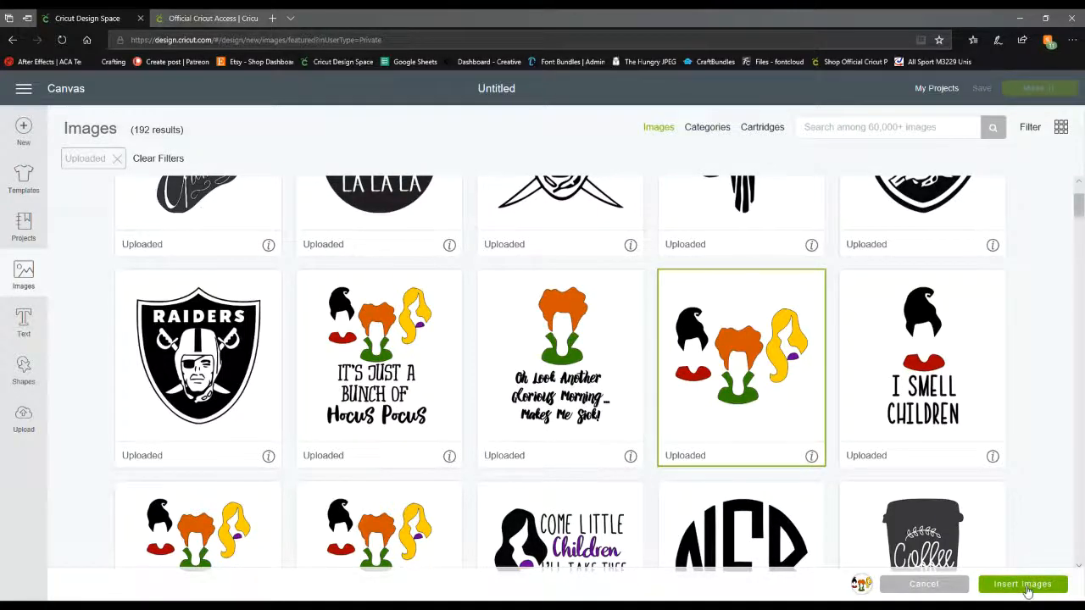
click(1024, 585)
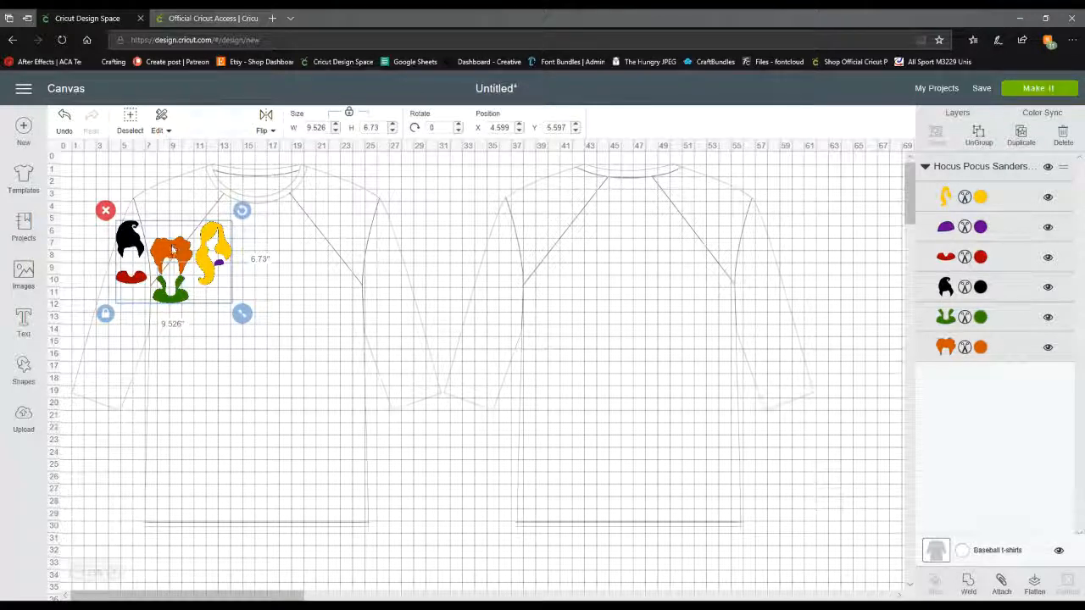
Step: Move the three-sisters design to the centre of the front shirt's chest, at about X 11.27 and Y 7.99 inches
drag(173, 251, 219, 282)
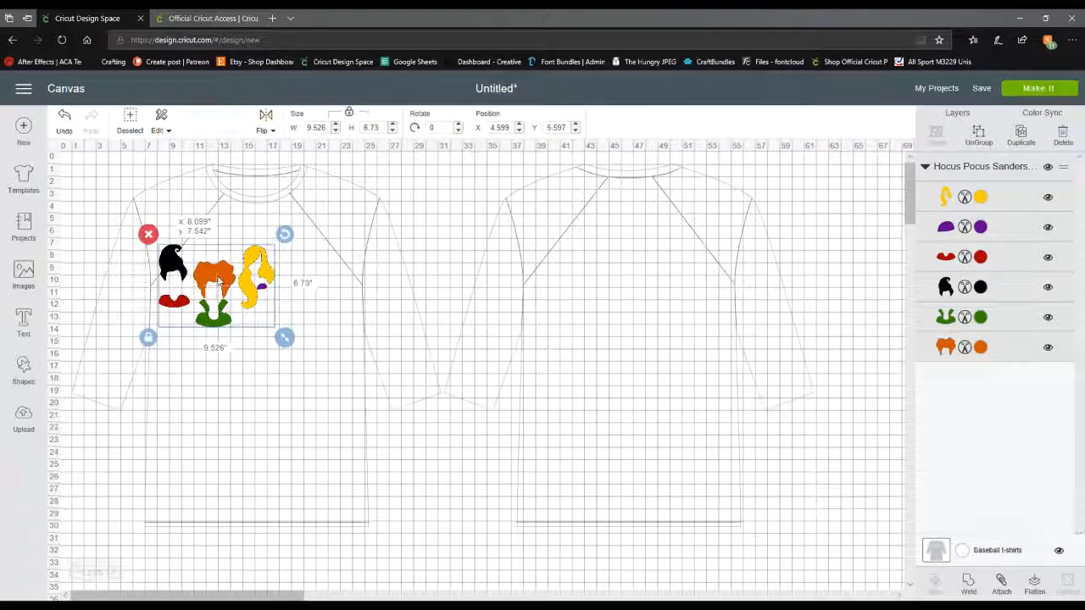
drag(218, 282, 218, 282)
drag(214, 290, 250, 297)
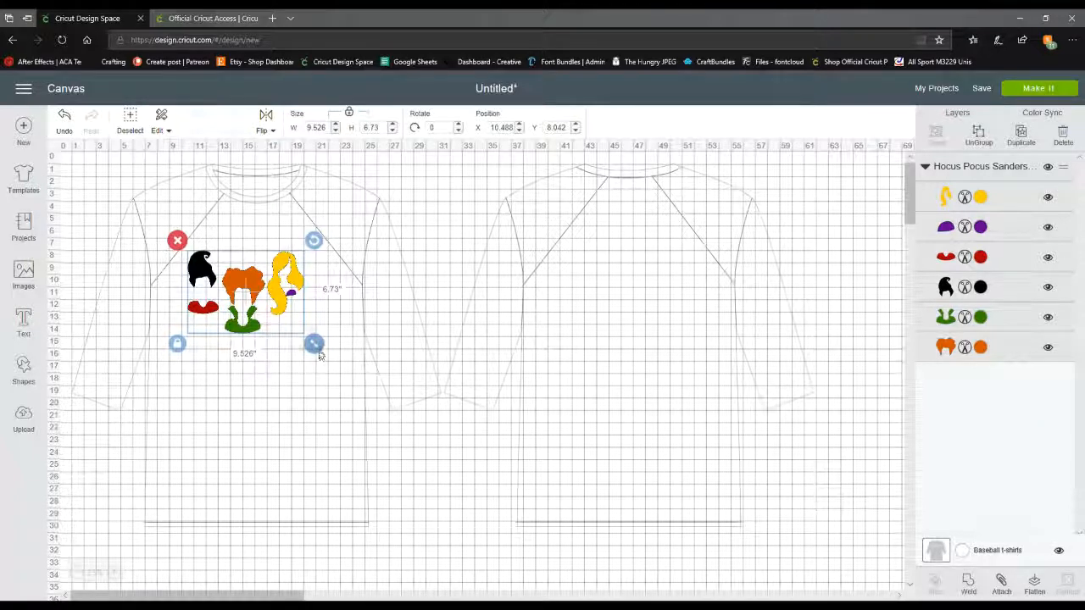
drag(245, 320, 254, 319)
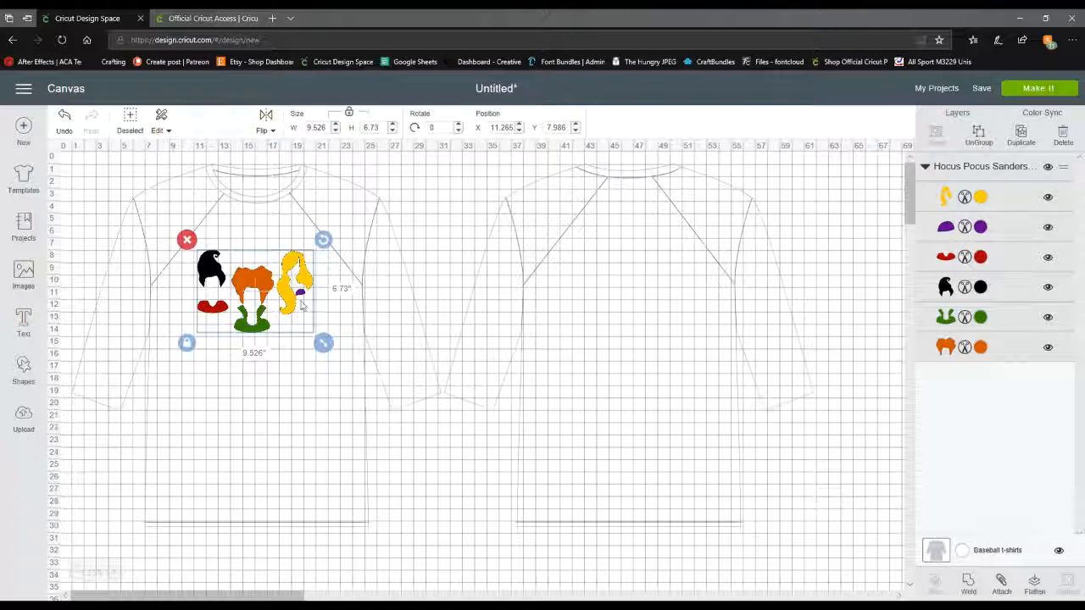
Step: Enlarge the three-sisters design to about 12.8 × 9.05 inches and place it on the front shirt at about X 9.77, Y 9.43
drag(301, 305, 306, 307)
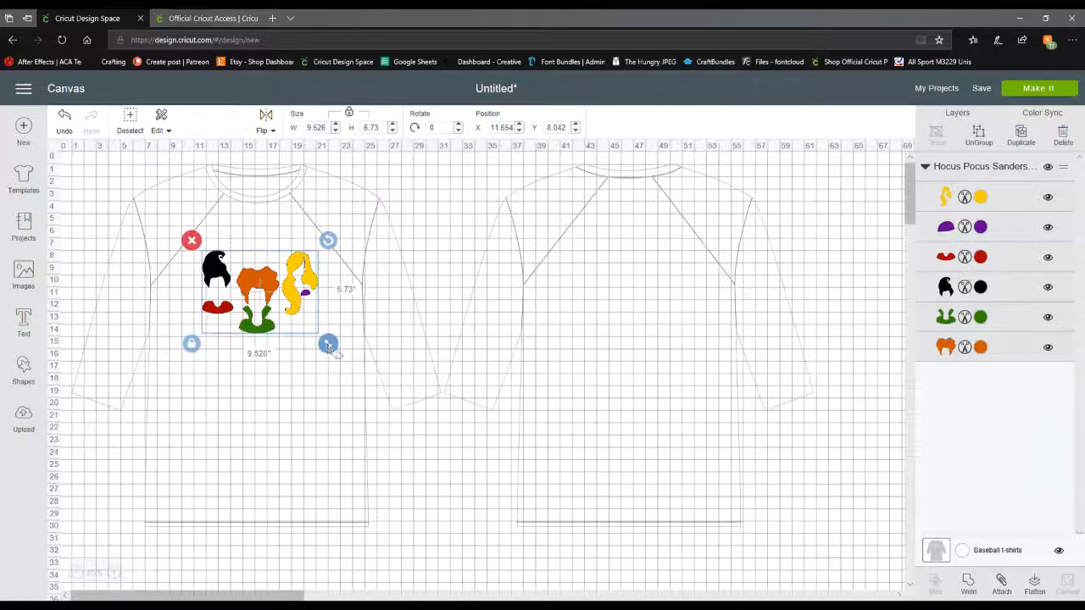
mouse_move(328, 343)
mouse_down()
mouse_move(388, 381)
mouse_move(296, 334)
mouse_move(314, 339)
mouse_up()
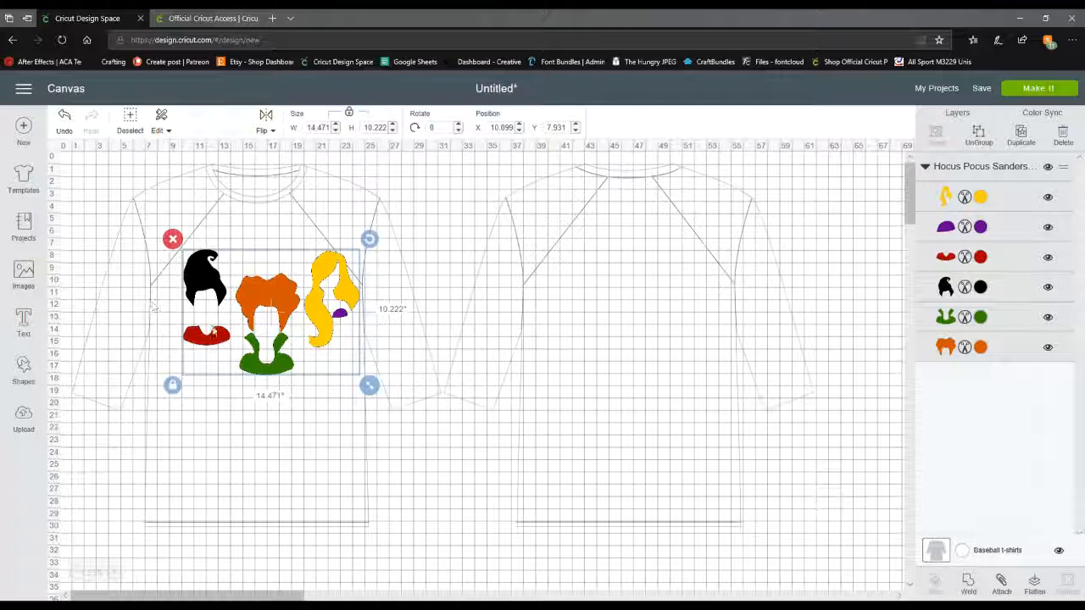
drag(370, 385, 349, 371)
drag(319, 319, 314, 339)
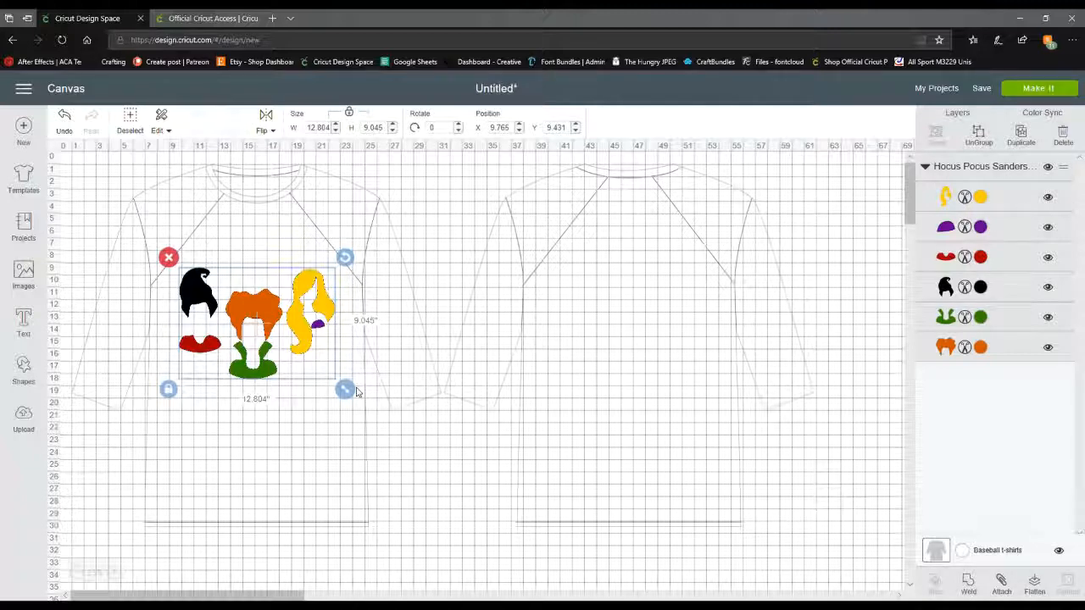
Step: Browse the canvas templates by category, looking through the Fashion and Kids Crafts types
click(26, 182)
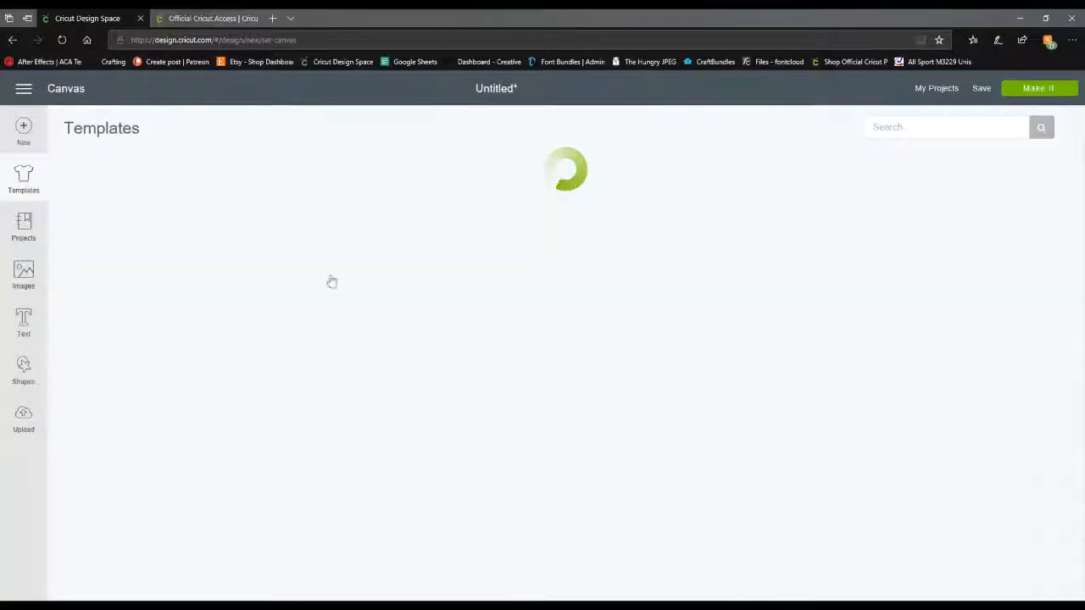
click(732, 130)
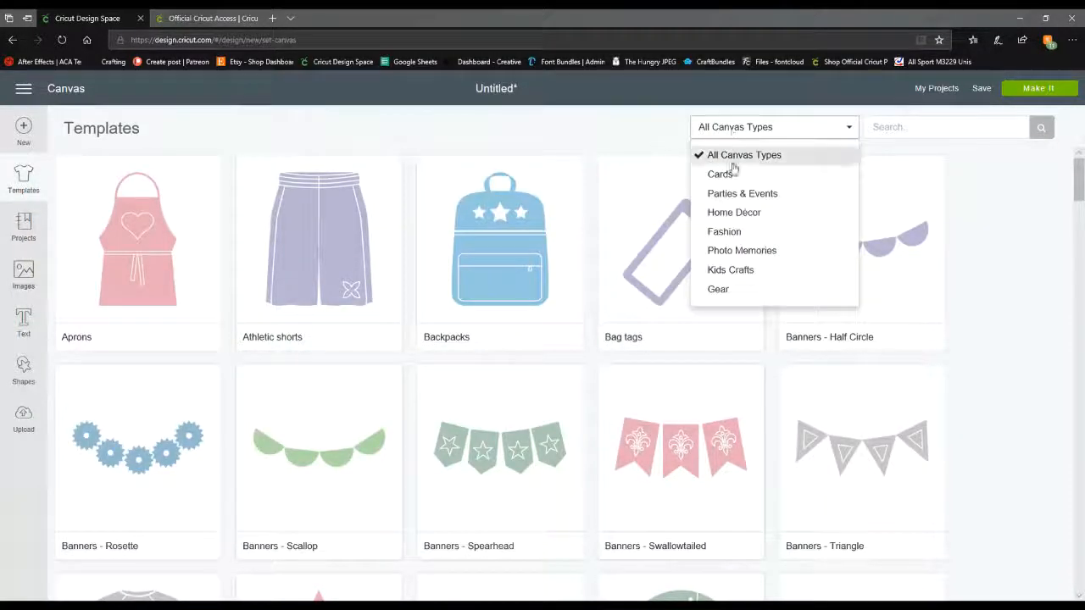
click(750, 233)
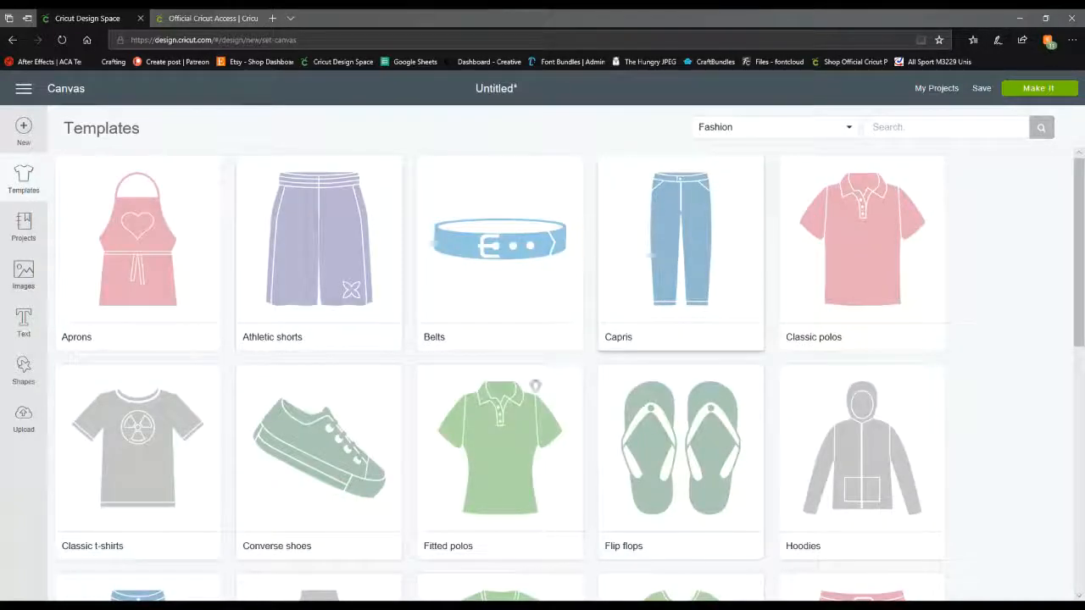
scroll(535, 385, down, 7)
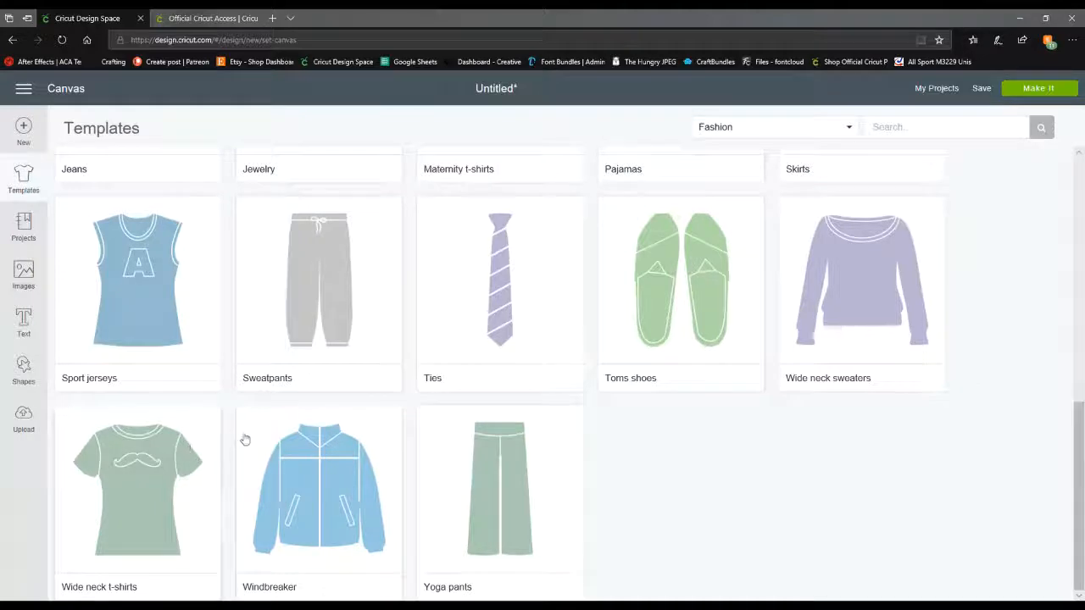
scroll(245, 439, up, 6)
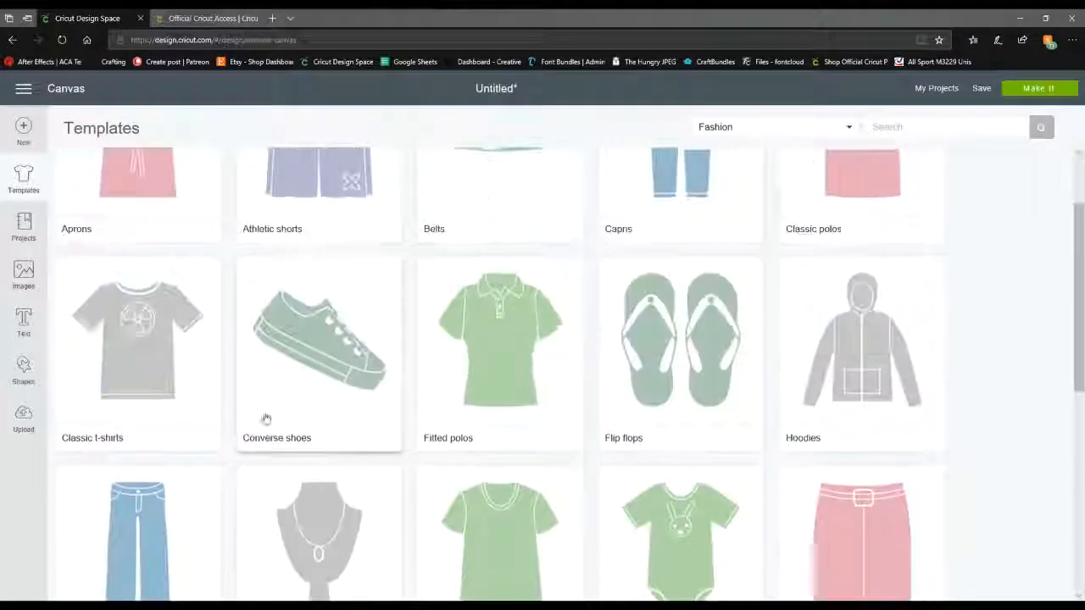
scroll(265, 418, up, 2)
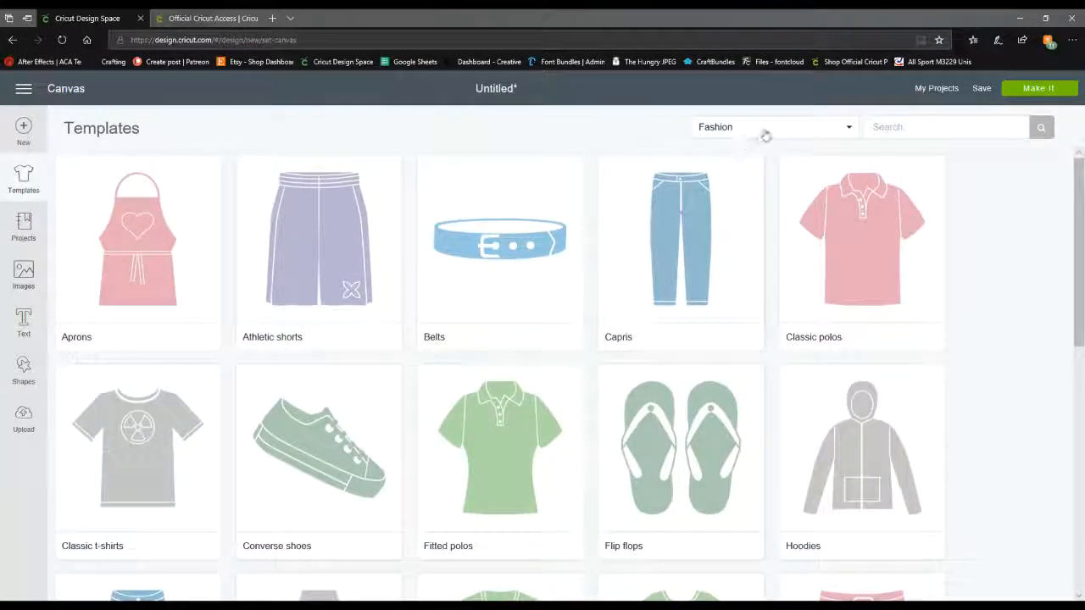
click(765, 136)
click(710, 272)
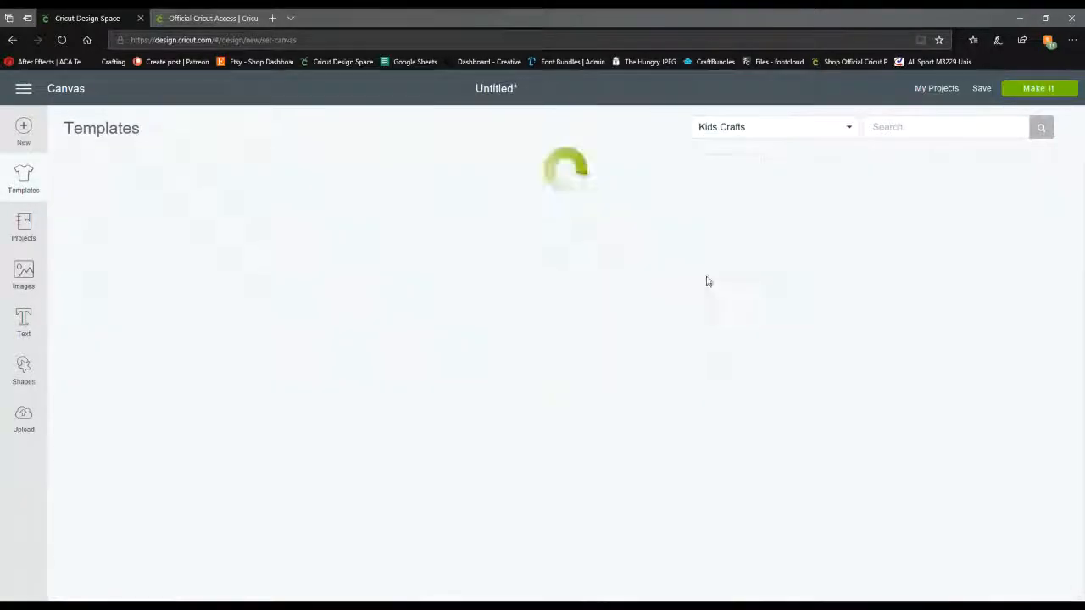
click(790, 134)
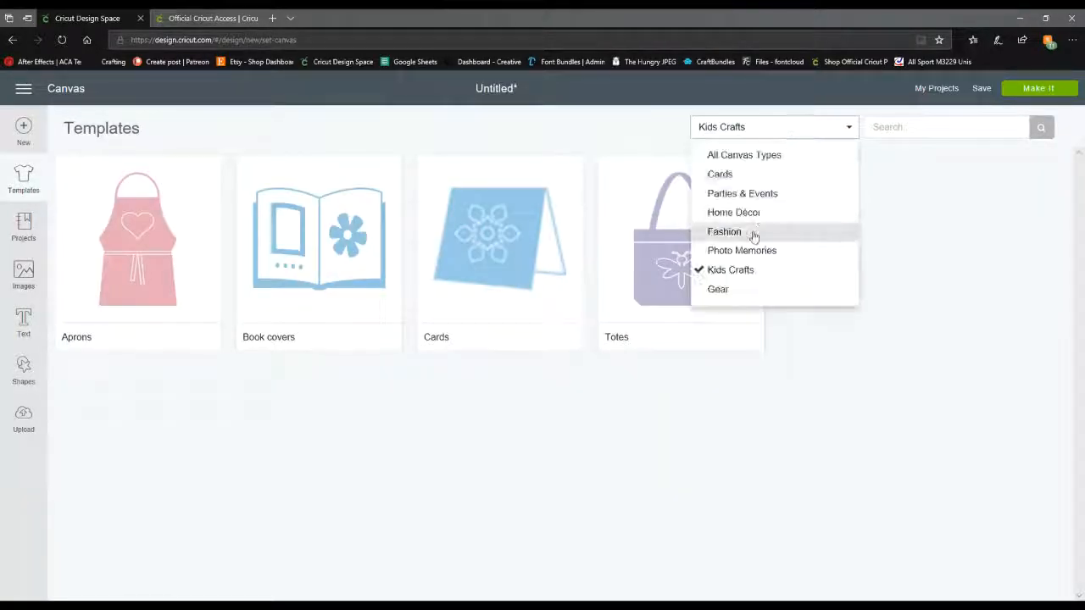
click(751, 232)
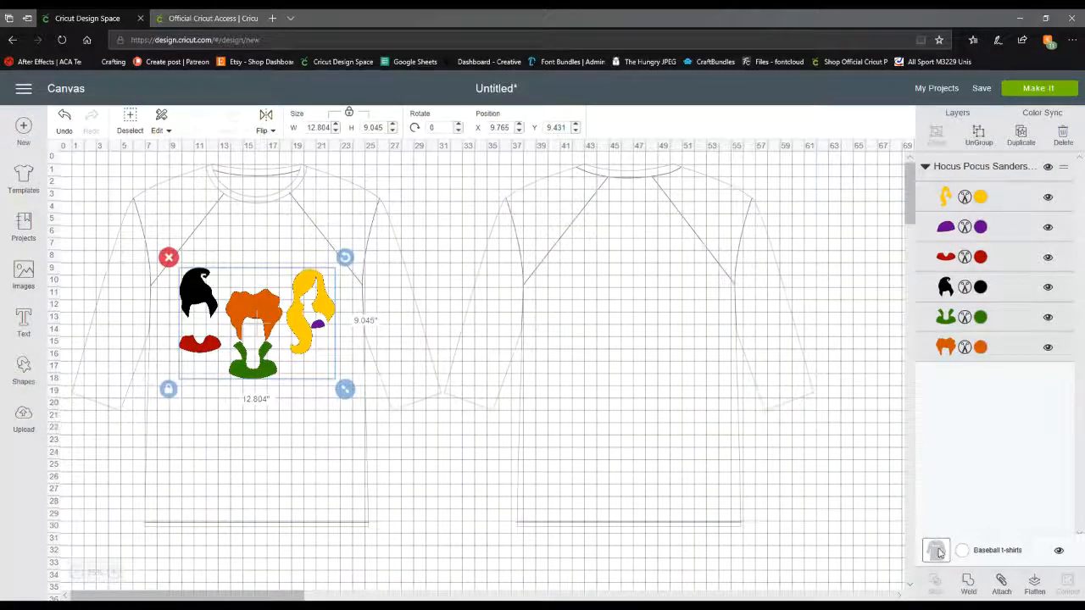
Step: Try the Baseball t-shirts template in red, black and light purple, and set its color back to white
click(936, 551)
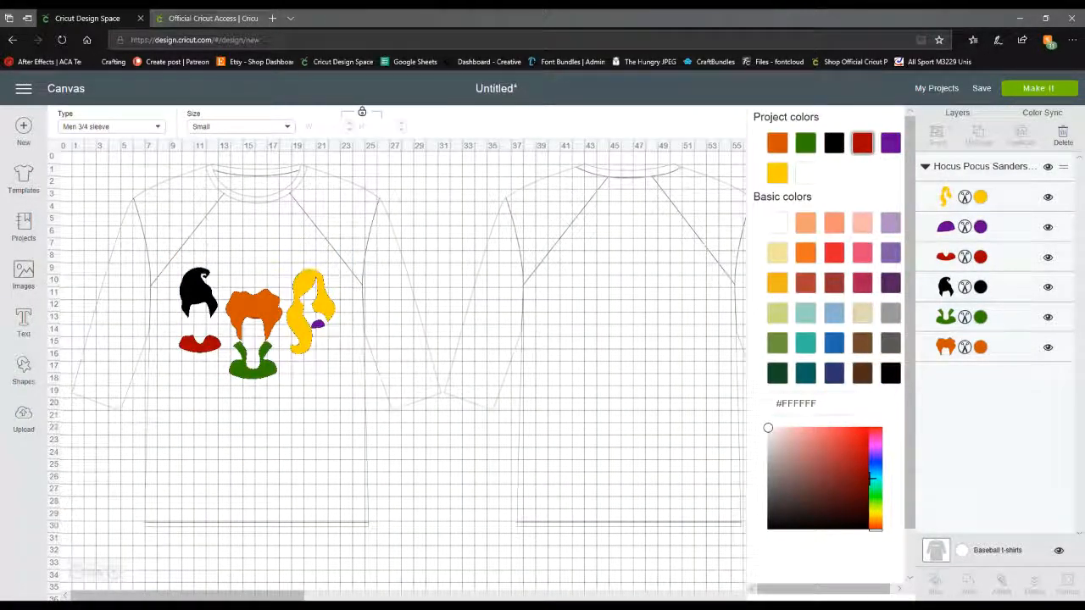
click(861, 252)
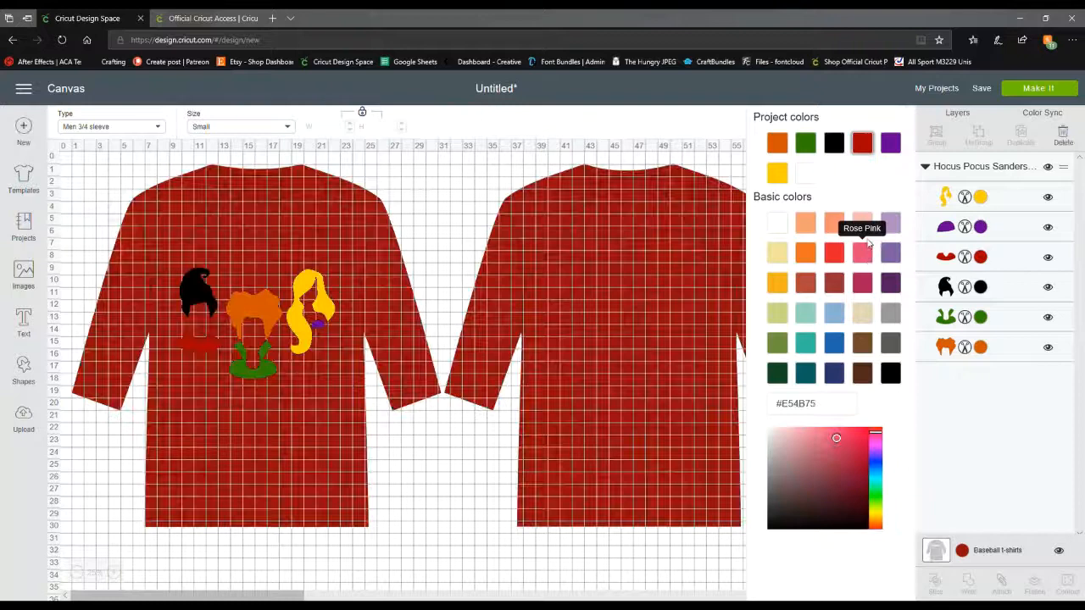
click(826, 147)
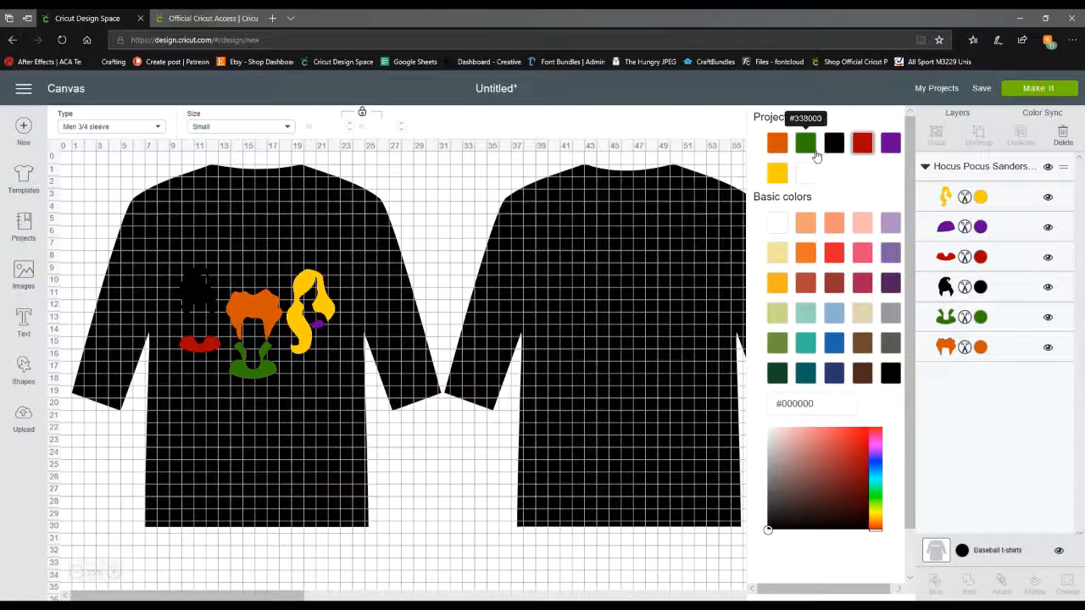
click(888, 227)
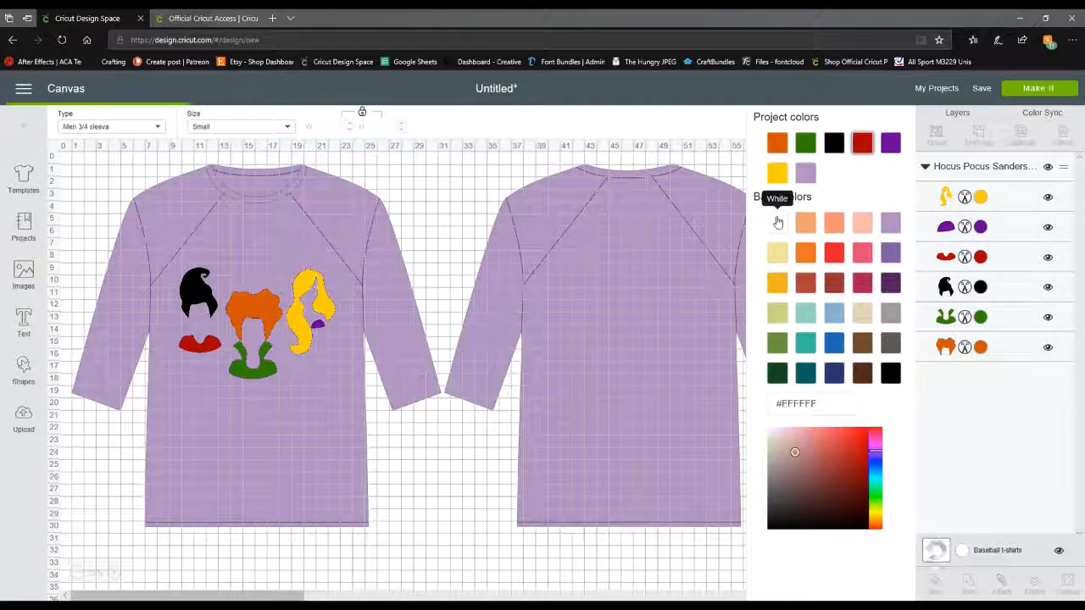
click(777, 222)
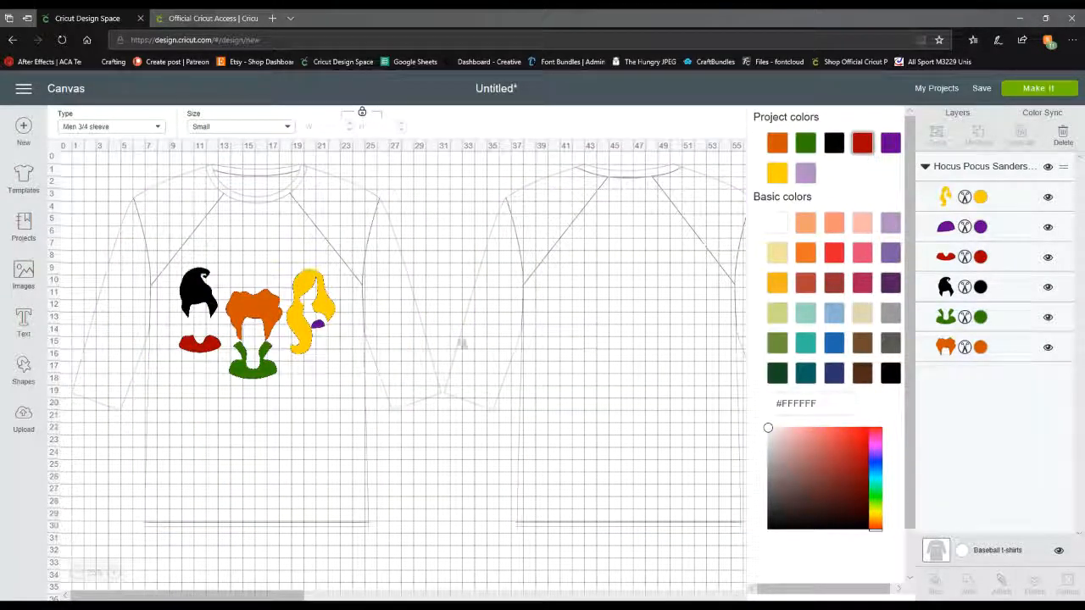
click(623, 464)
Step: Hide the Baseball t-shirts template and move the three-sisters design to about X 7.6, Y 6.38 inches
click(1057, 550)
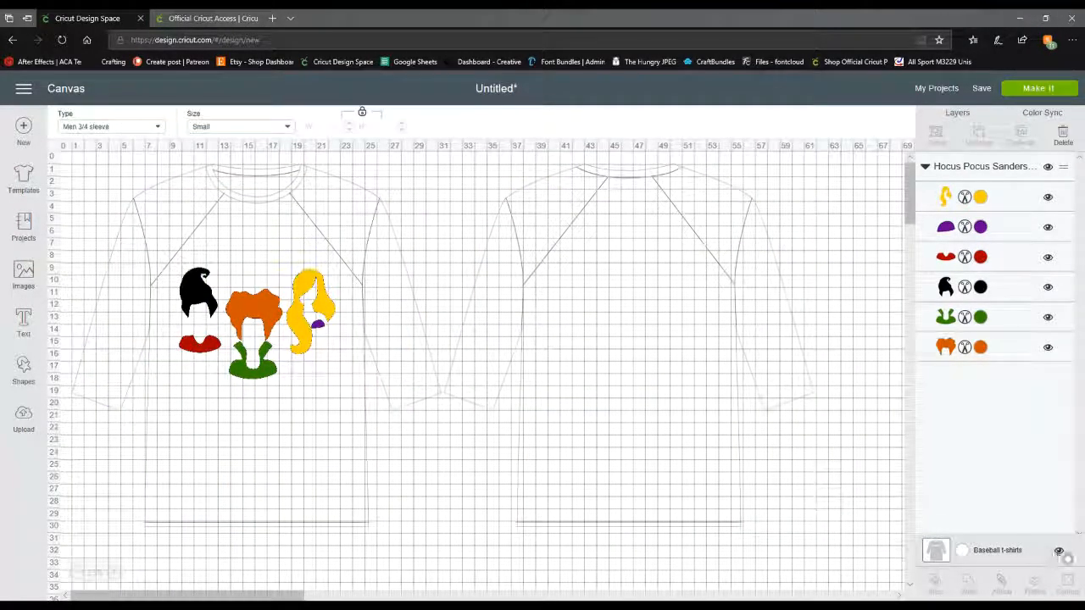
click(284, 330)
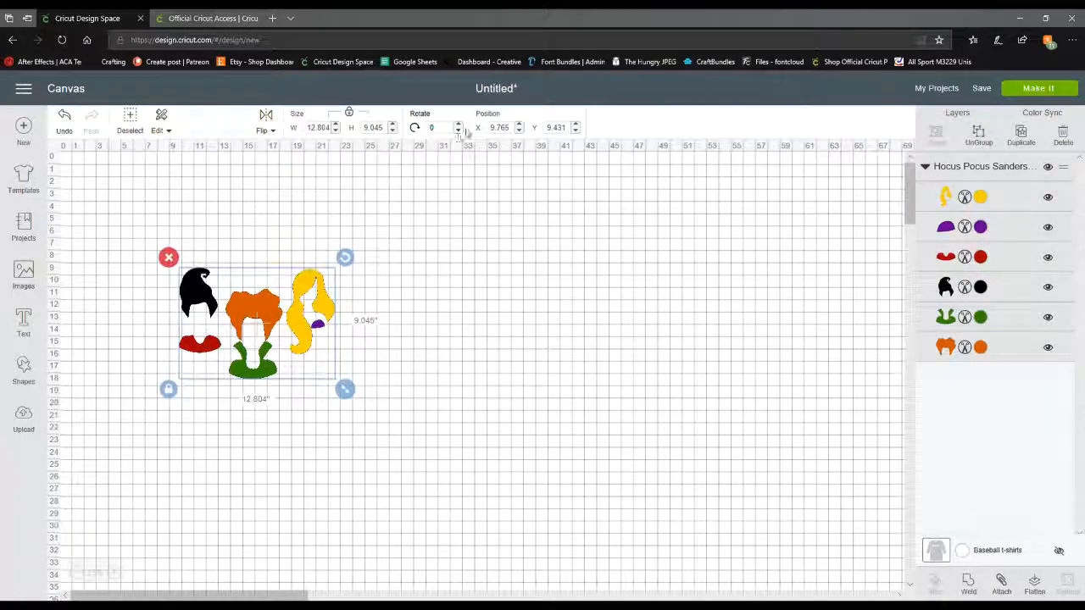
drag(293, 311, 265, 273)
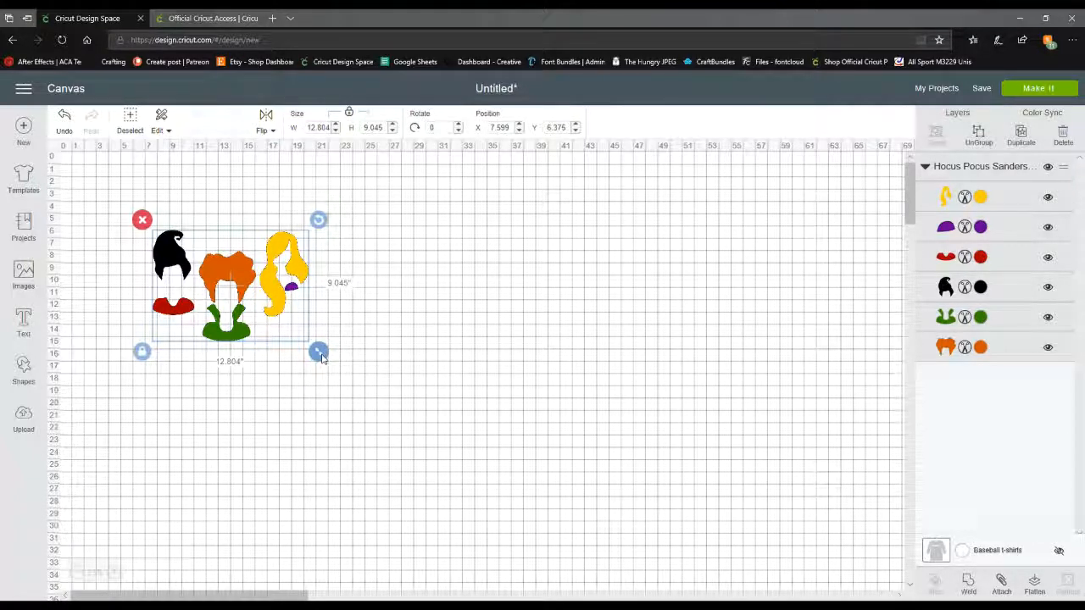
Step: Enlarge the design proportionally to about 36.5 × 25.8 inches and reposition it at about X 6.77, Y 3.1
mouse_move(318, 353)
mouse_down()
mouse_move(422, 427)
mouse_move(330, 360)
mouse_up()
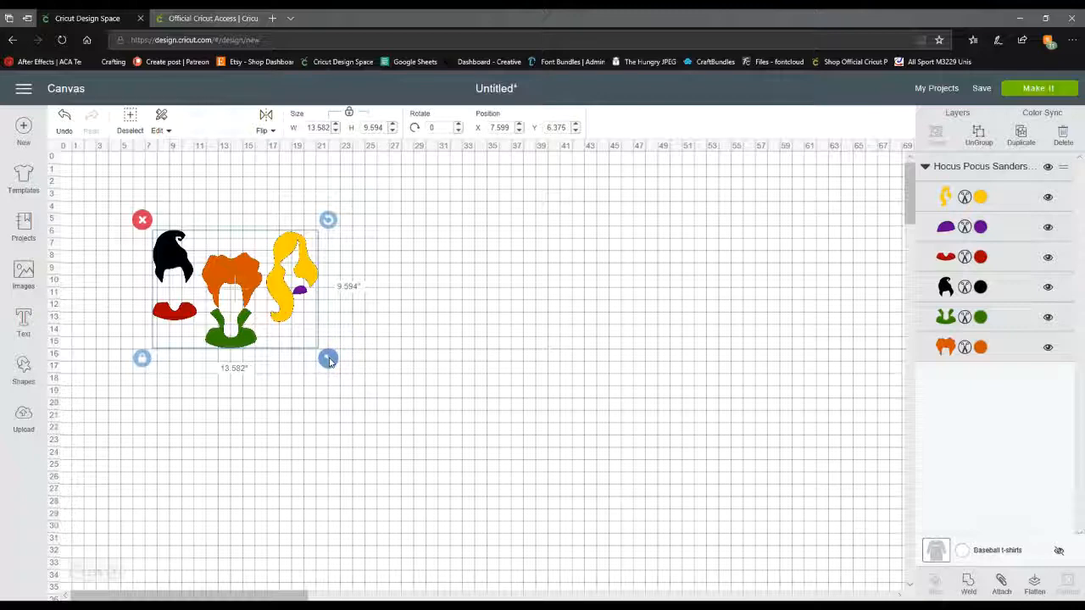
drag(328, 360, 419, 422)
mouse_move(457, 455)
mouse_down()
mouse_move(552, 526)
mouse_move(407, 424)
mouse_move(606, 557)
mouse_up()
drag(372, 369, 362, 328)
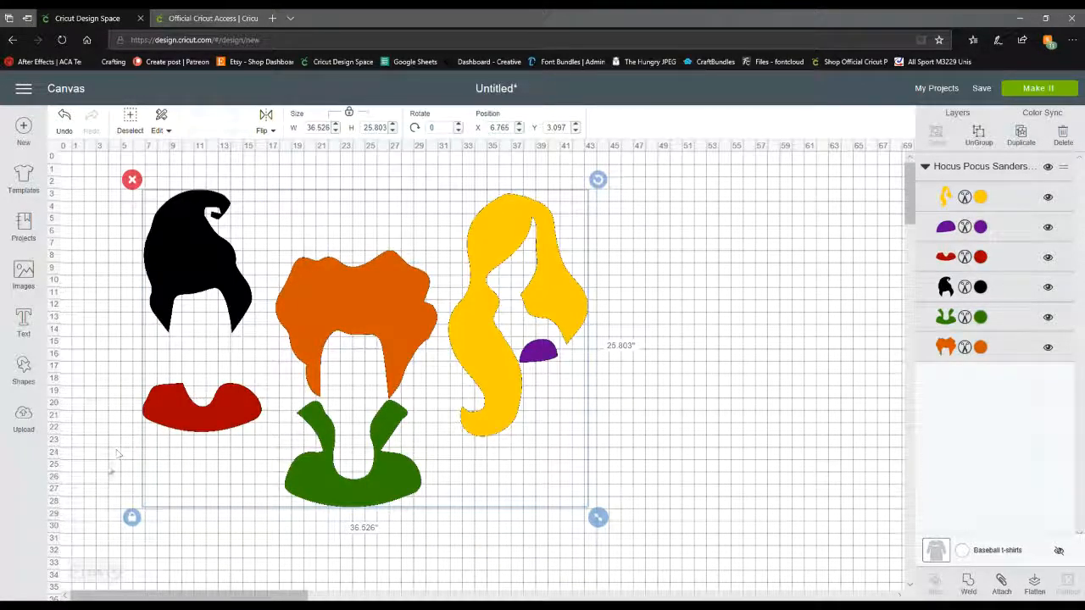
Step: Unlock the design's proportions and stretch it freely to about 52.3 inches wide and 22.5 inches high
click(349, 114)
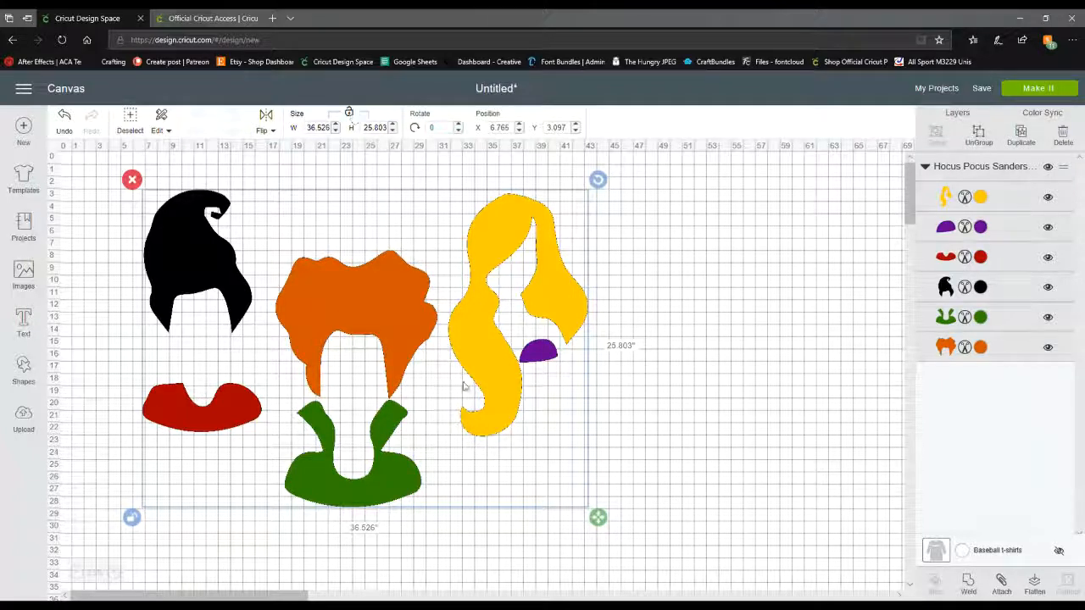
drag(598, 517, 789, 477)
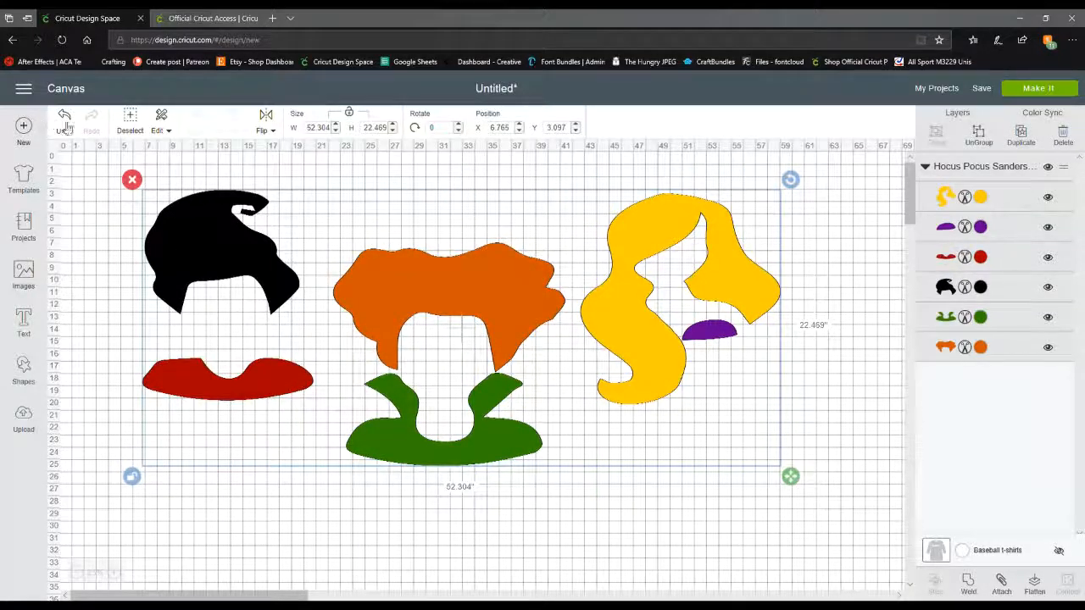
Step: Undo the free stretching of the design and lock its proportions again
click(64, 123)
click(65, 136)
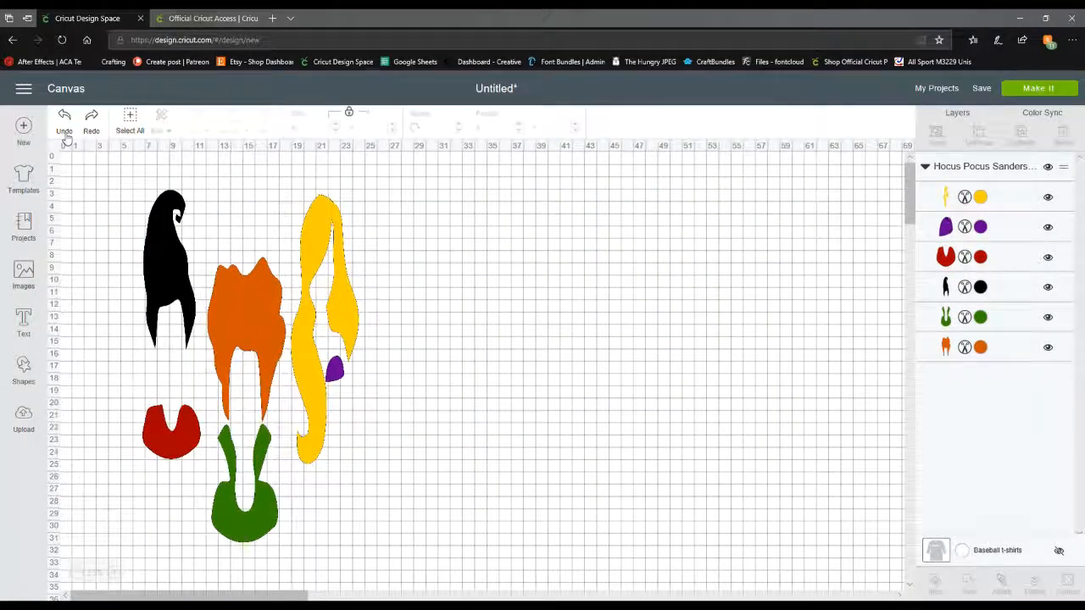
click(67, 121)
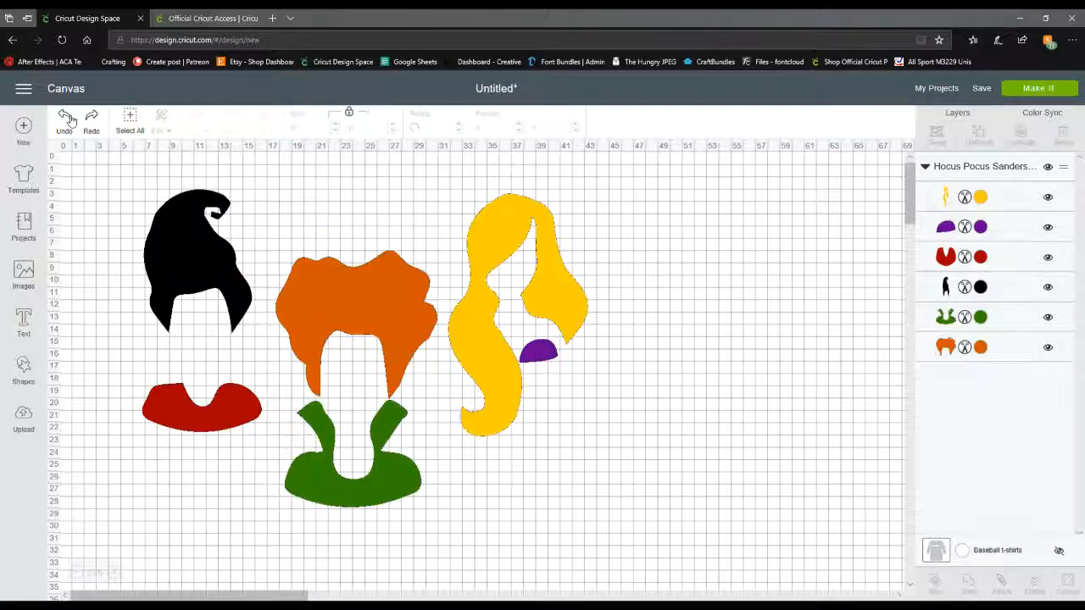
click(66, 121)
click(132, 519)
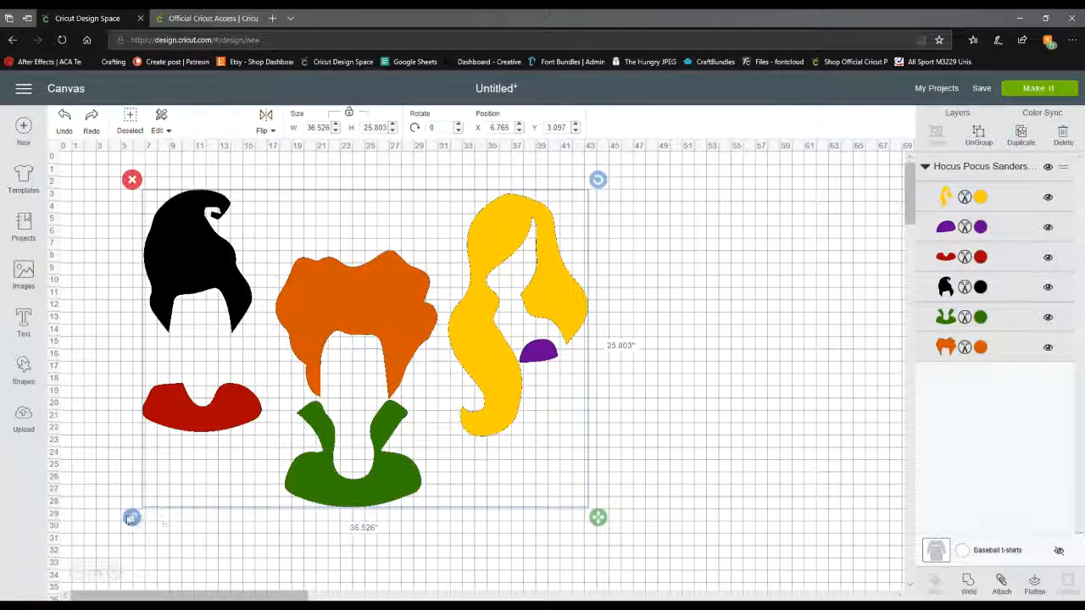
Step: Delete the three-sisters design from the canvas and undo the deletion
click(131, 178)
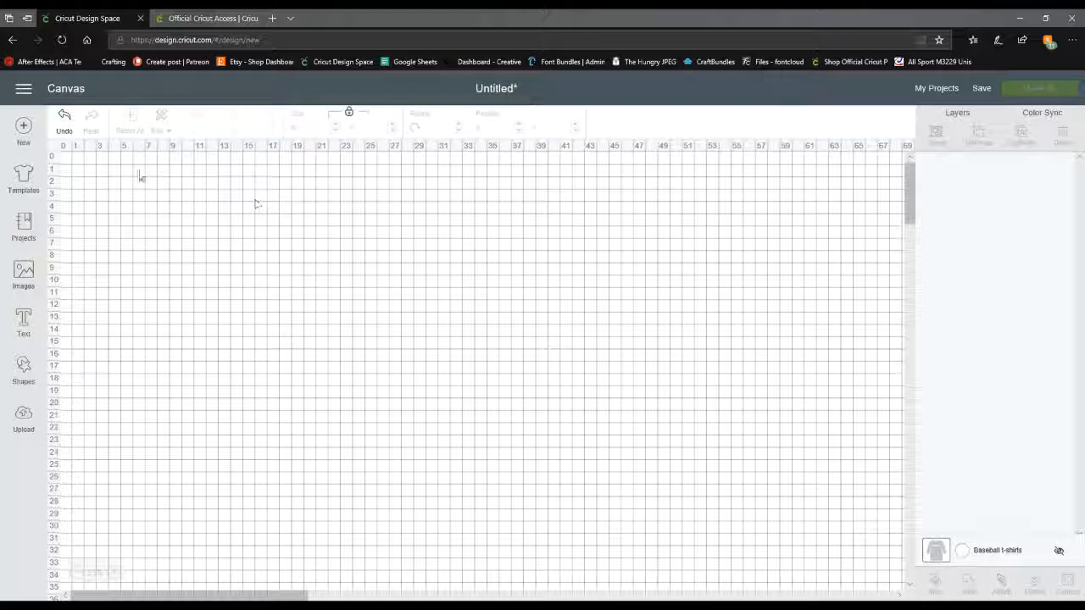
click(66, 119)
Step: Shrink the design proportionally to about 19.86 × 14.03 inches and move it to about X 9.77, Y 5.15
click(427, 255)
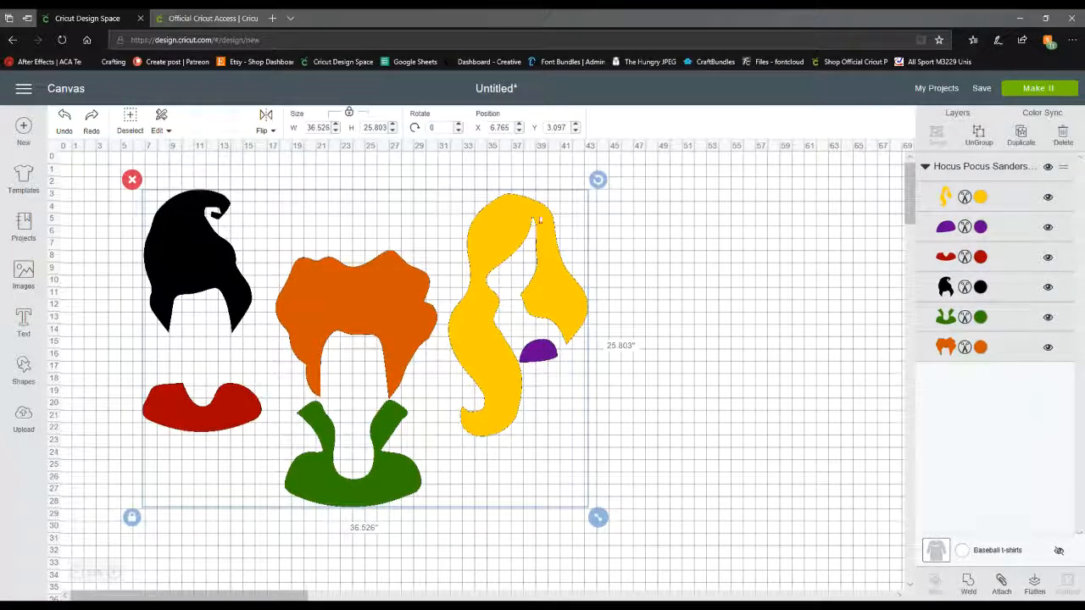
drag(598, 517, 394, 373)
drag(353, 325, 392, 351)
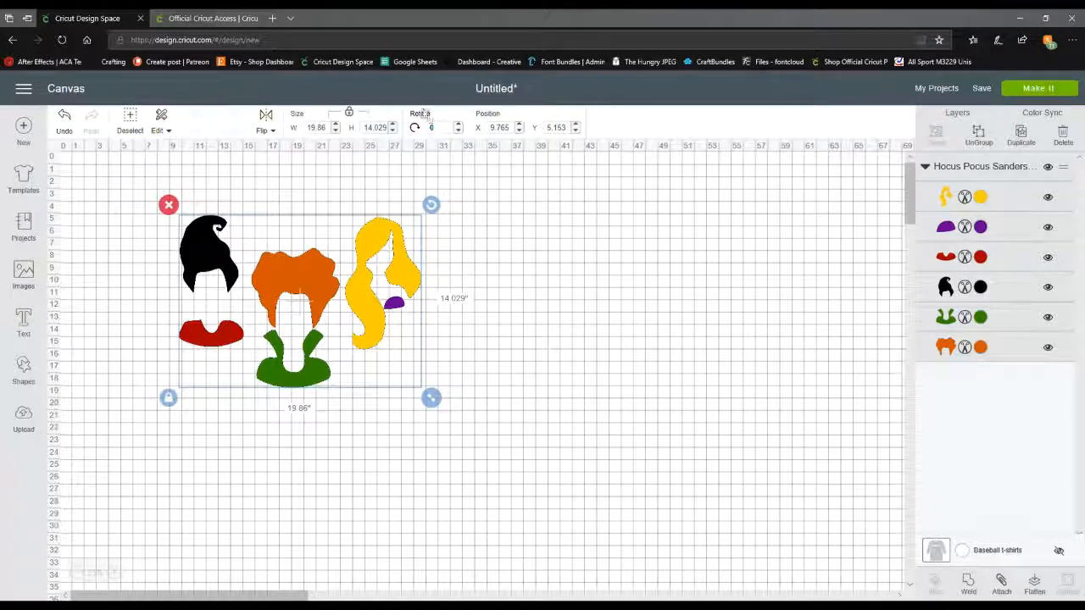
Step: Try rotating the design by 2 degrees and freely to about 3.24 degrees, restoring the 0-degree angle each time
click(459, 124)
click(459, 124)
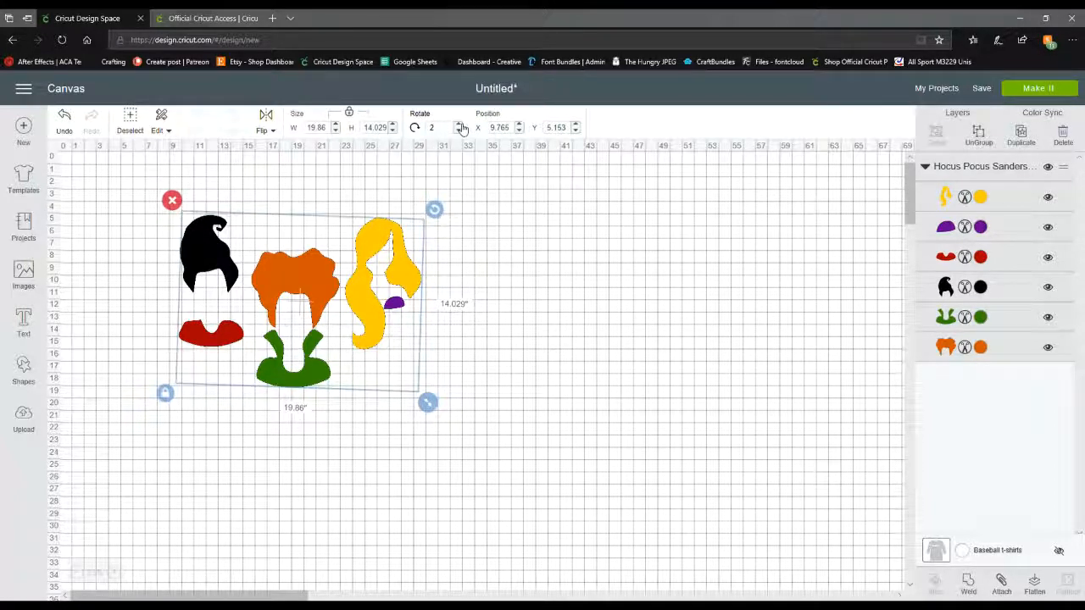
click(458, 131)
click(458, 132)
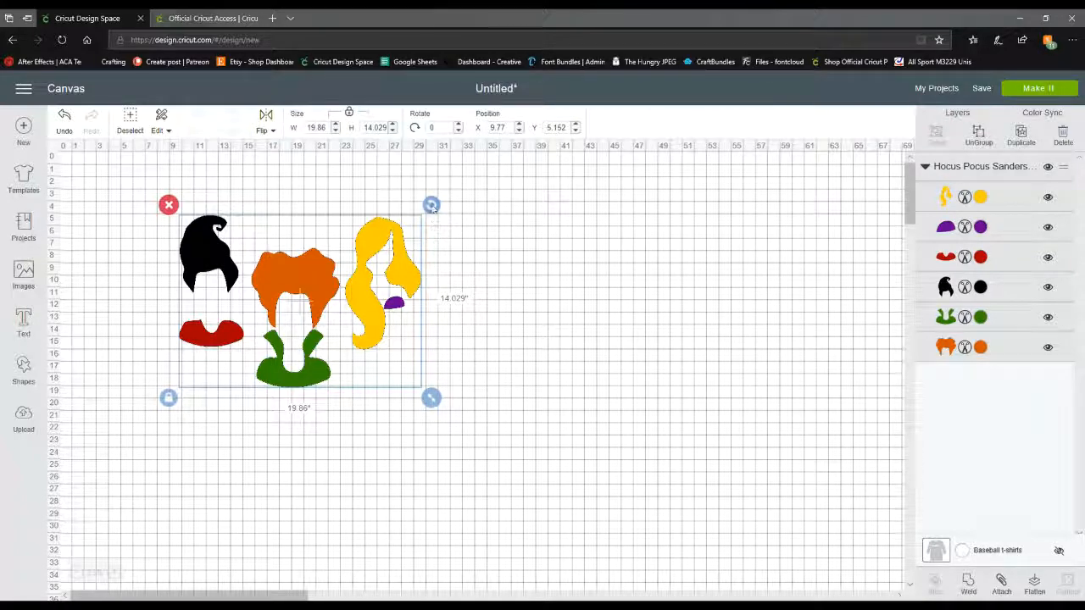
drag(430, 208, 394, 233)
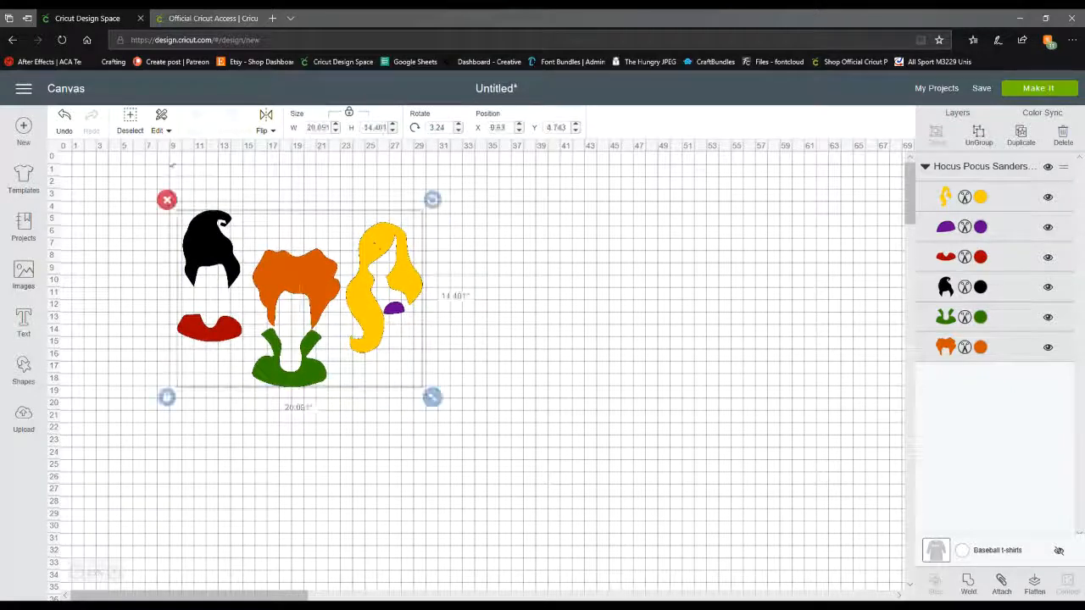
click(65, 118)
Step: Ungroup the three-sisters design so each colored piece becomes a separate layer
click(321, 315)
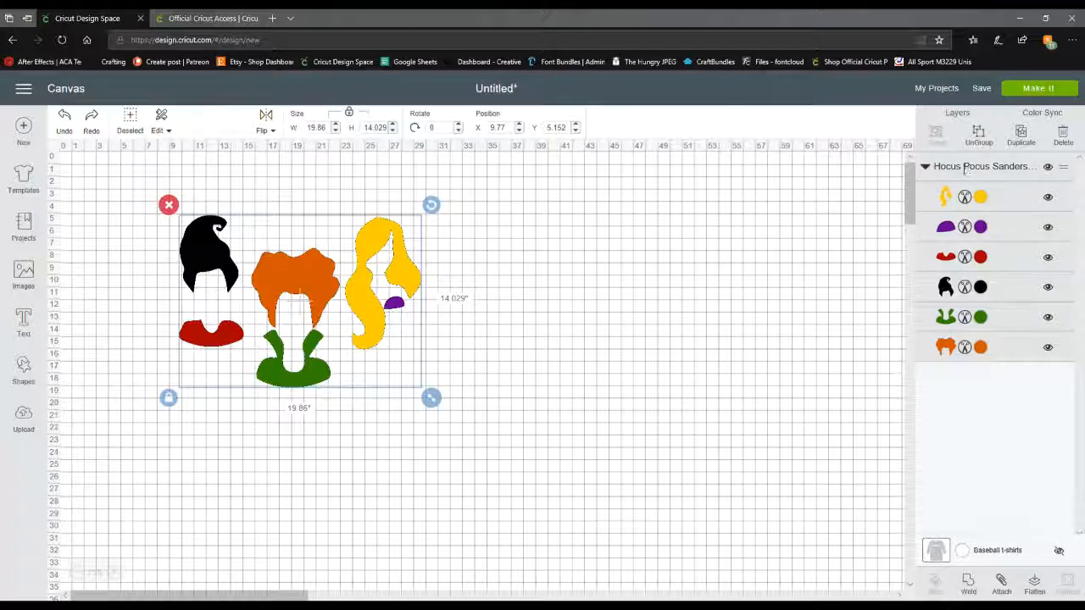
click(925, 166)
click(925, 166)
click(979, 142)
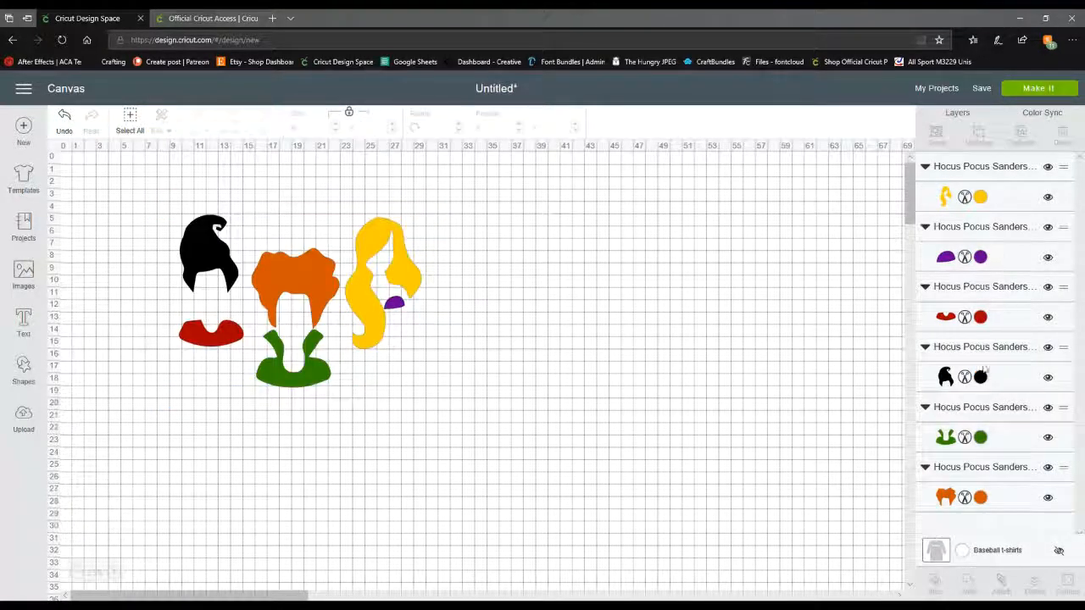
Step: Move the orange hair with green collar and the black hair with red collar apart as separate pairs, and undo both moves
click(1009, 470)
shift+click(1009, 416)
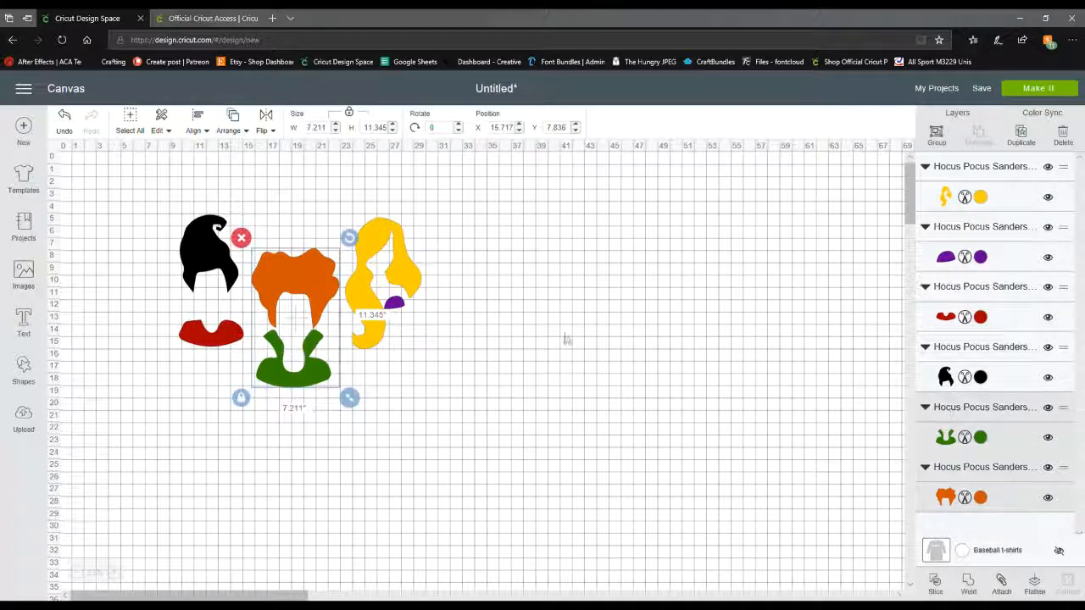
drag(283, 279, 616, 202)
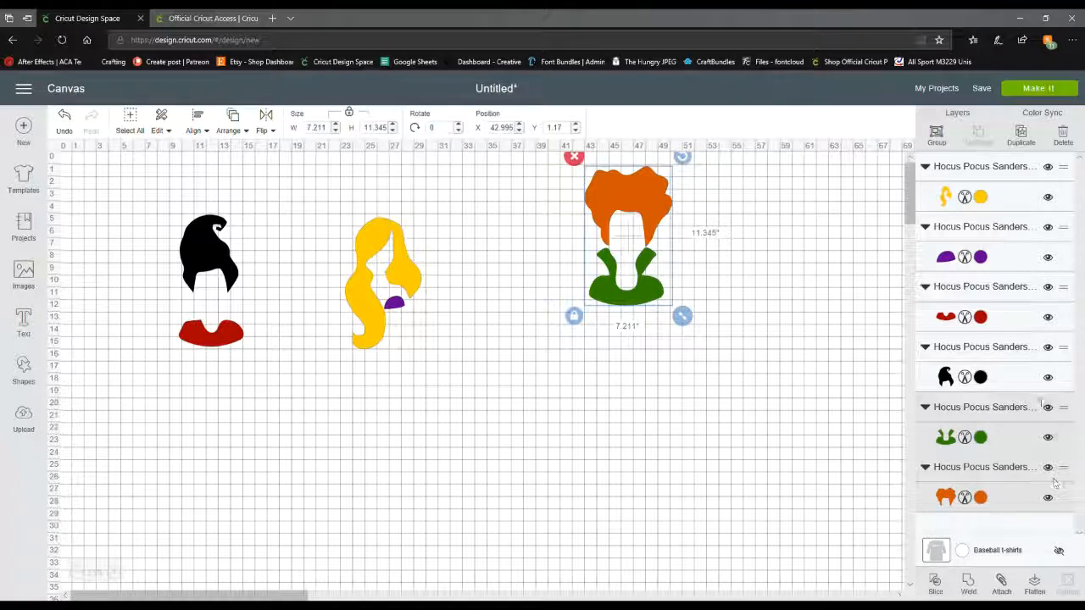
click(987, 325)
shift+click(999, 347)
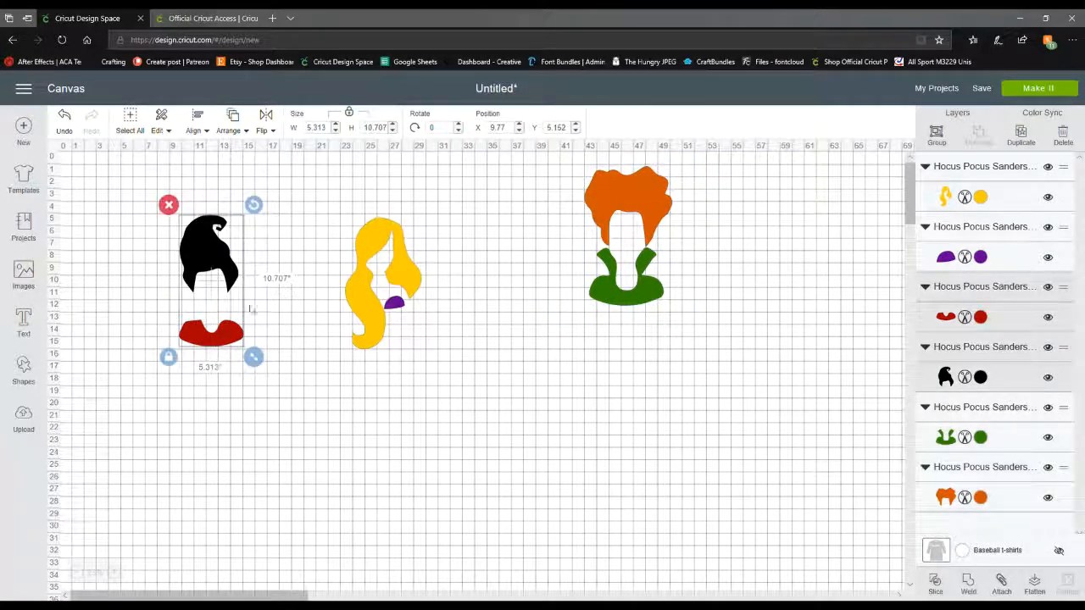
drag(213, 261, 513, 363)
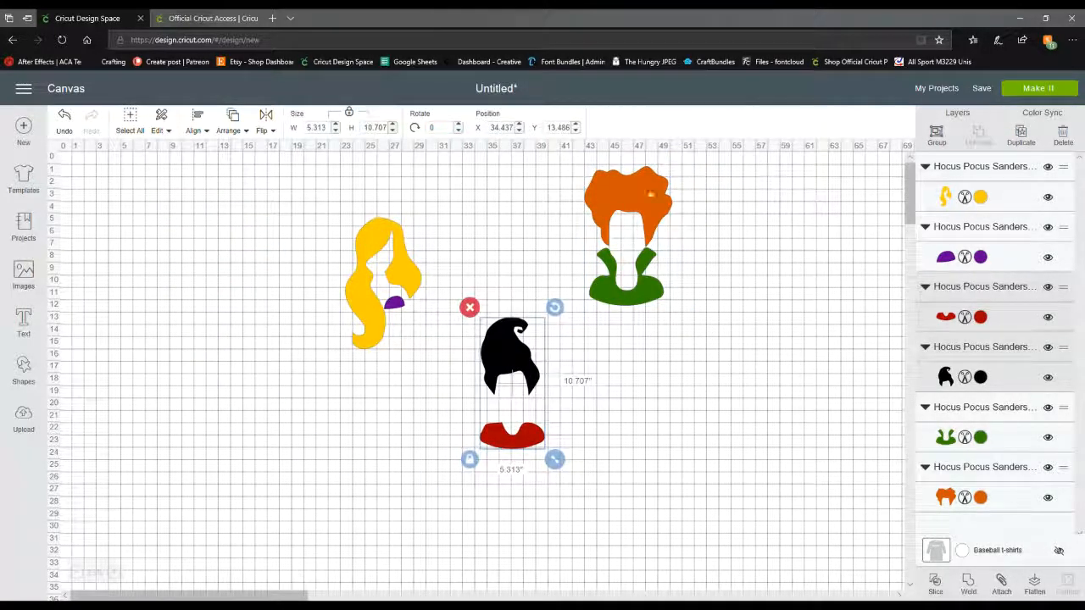
click(70, 119)
click(71, 119)
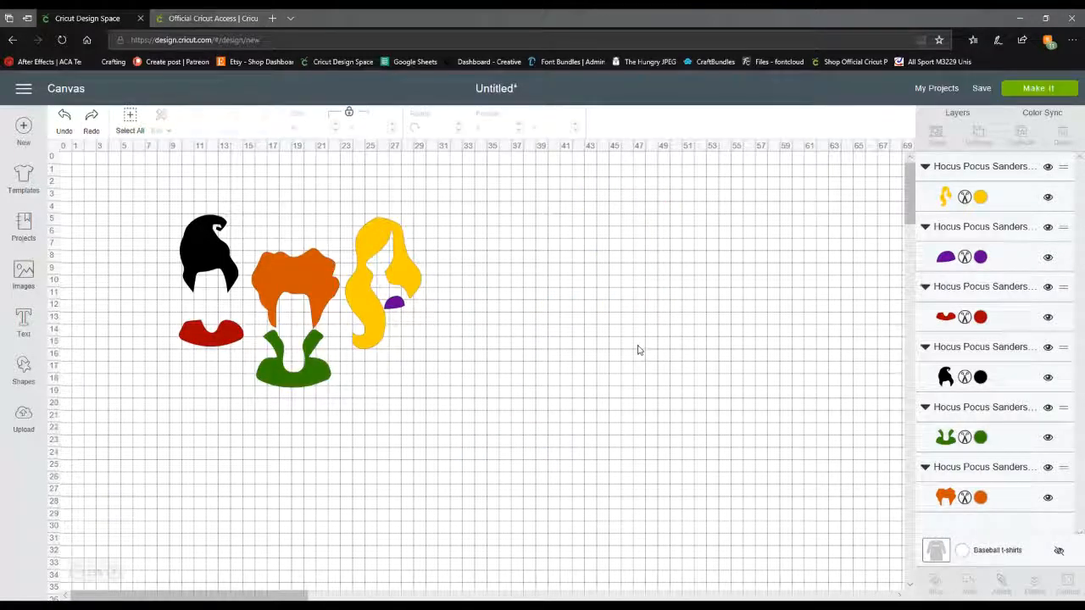
Step: Group all six colored pieces into one object and ungroup them again
click(988, 185)
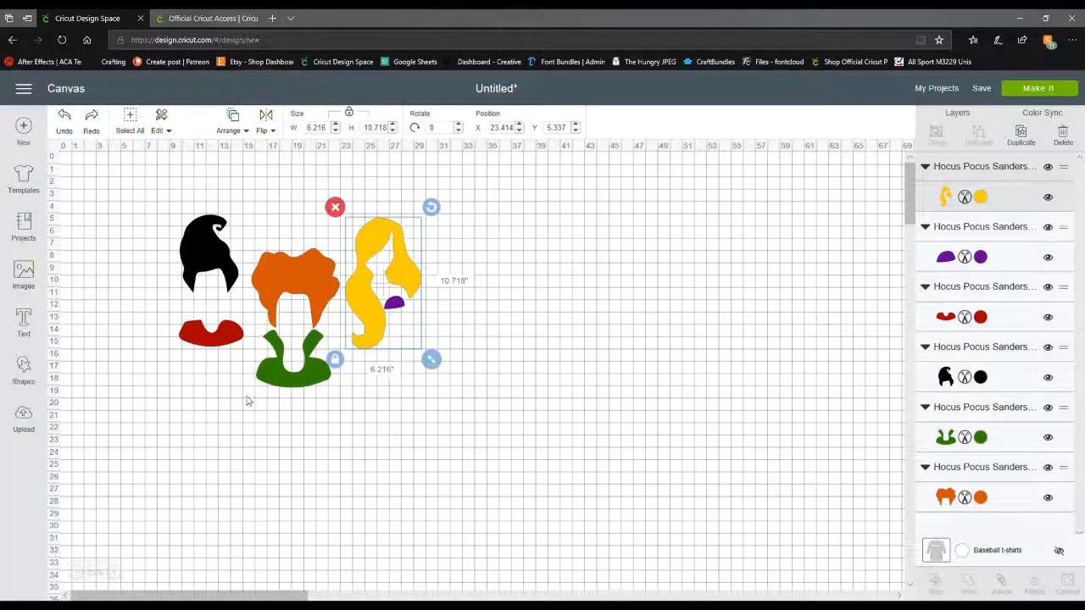
drag(135, 435, 480, 193)
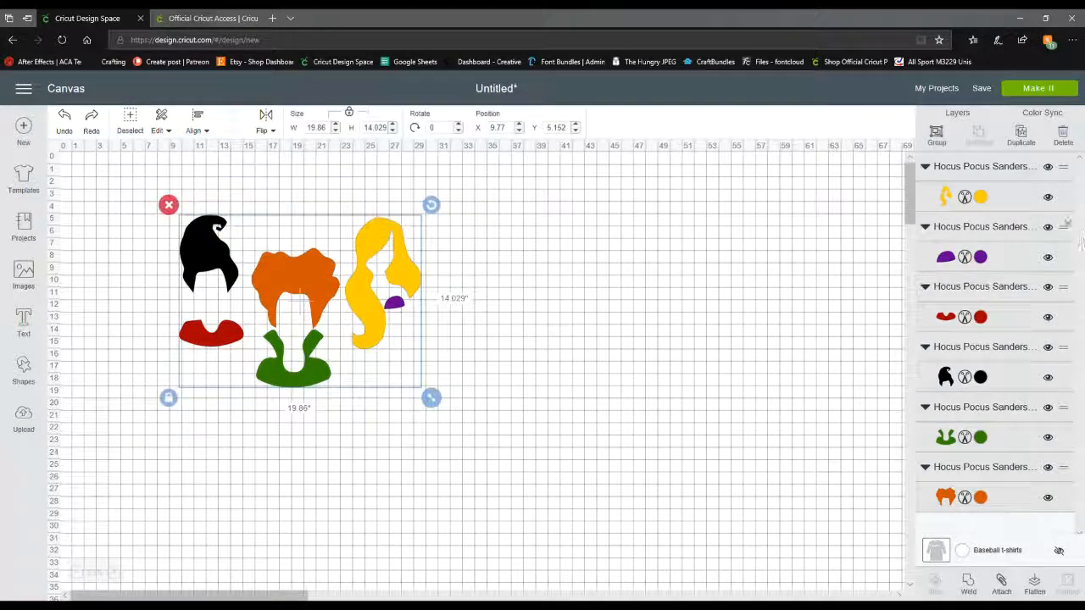
click(936, 132)
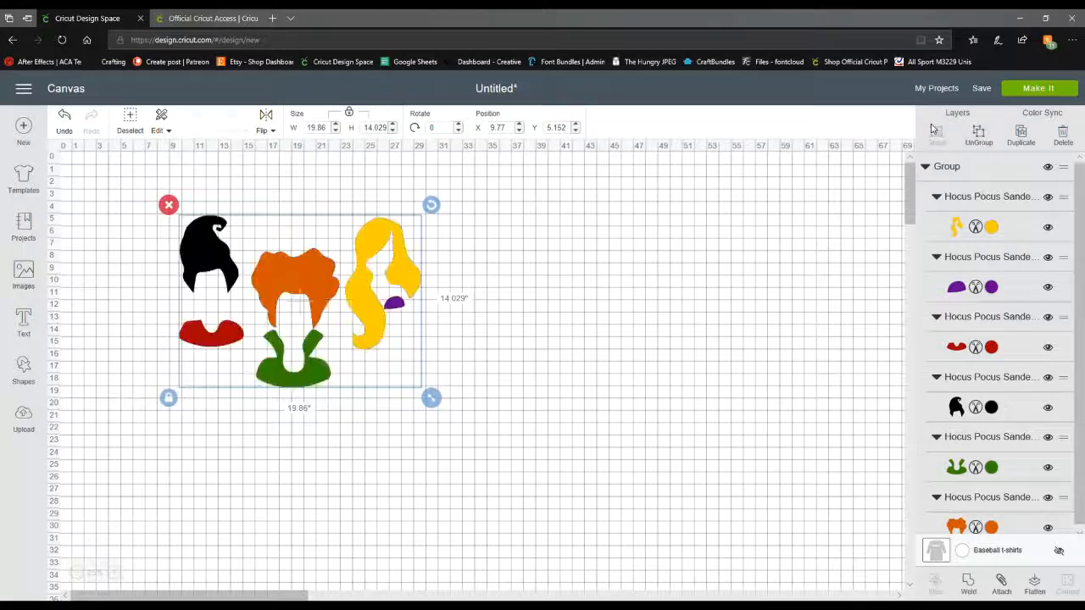
click(976, 135)
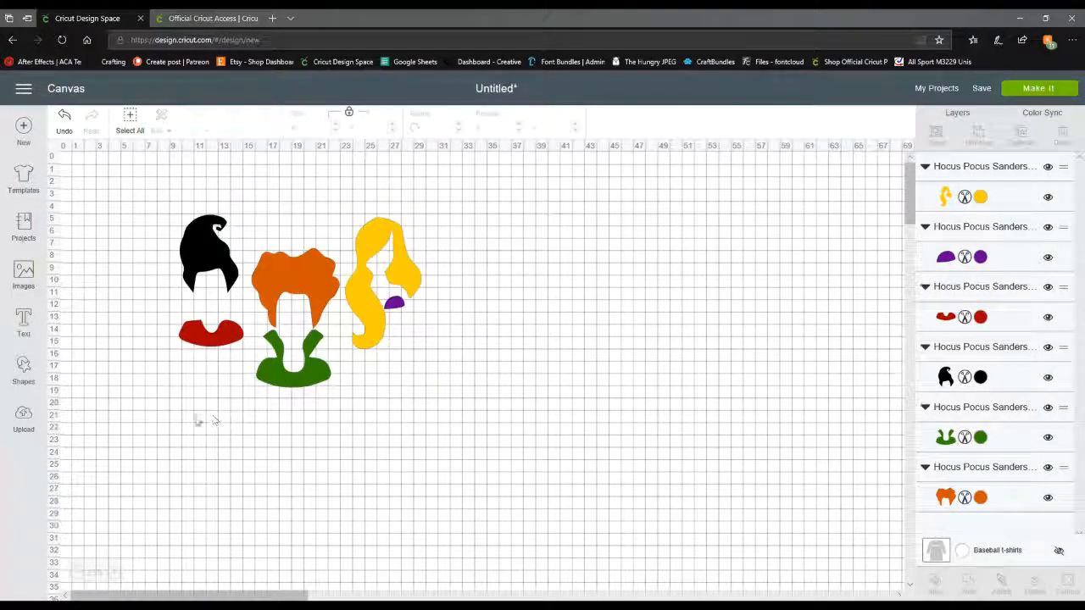
Step: Weld all the colored pieces into a single shape and undo the weld
drag(125, 424, 595, 176)
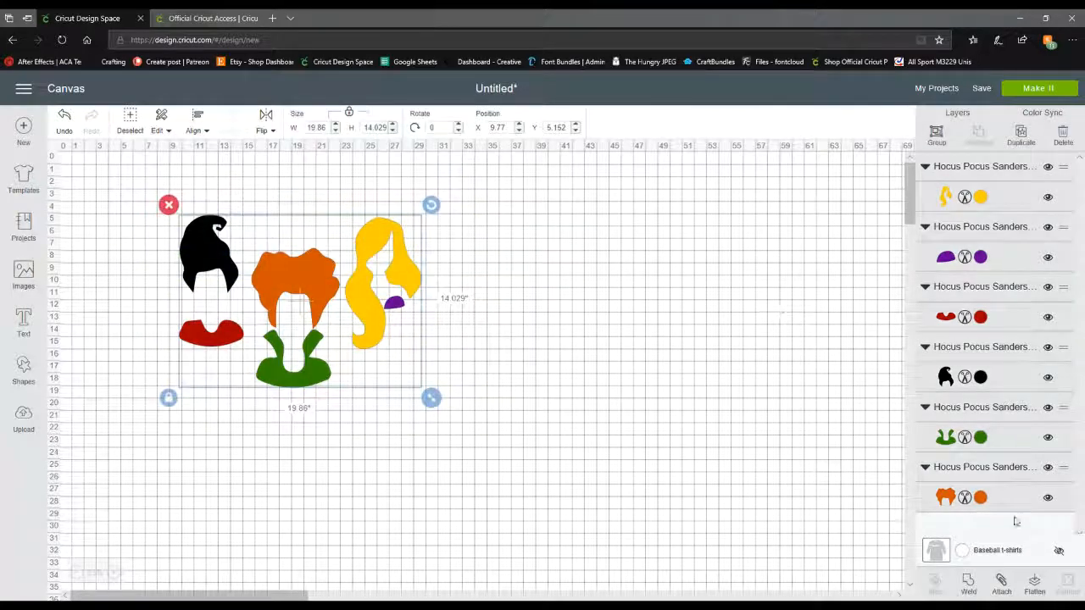
click(968, 583)
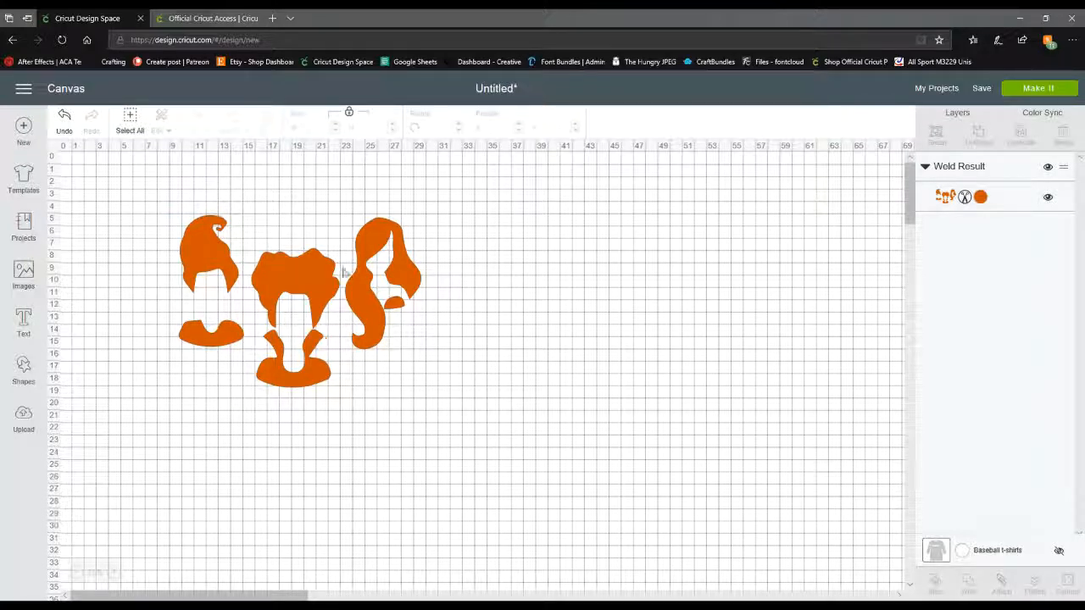
click(63, 119)
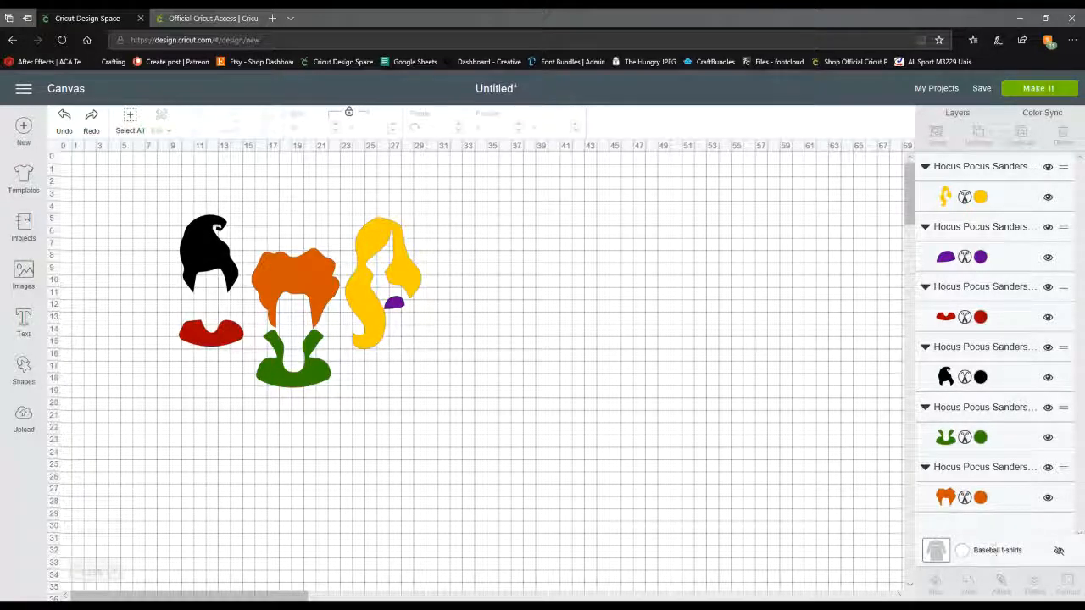
Step: Attach all the colored pieces to each other and undo the attachment
click(286, 377)
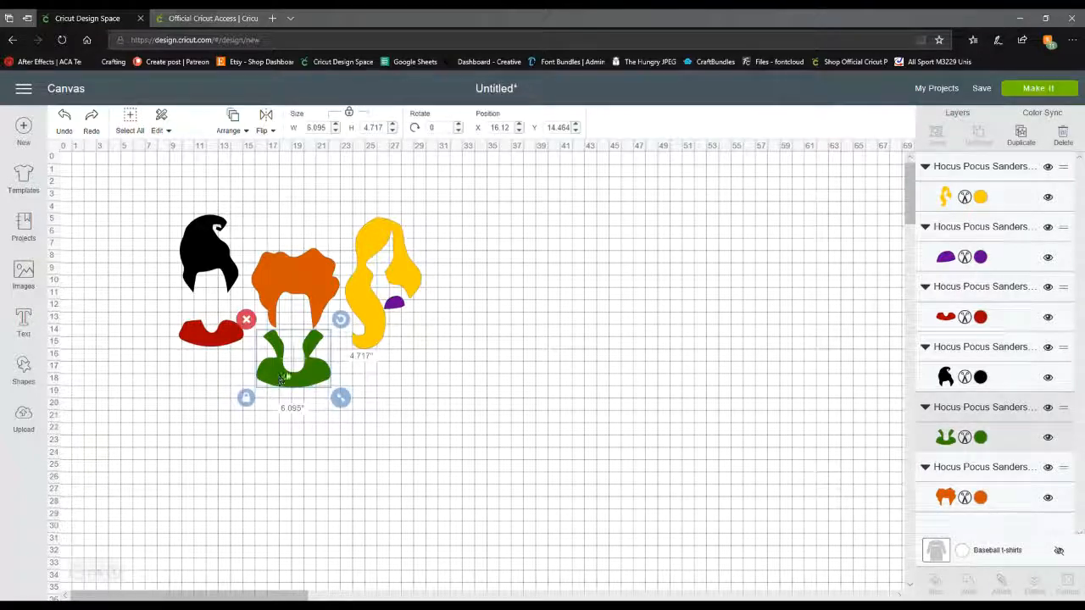
click(290, 268)
click(381, 238)
drag(455, 188, 136, 412)
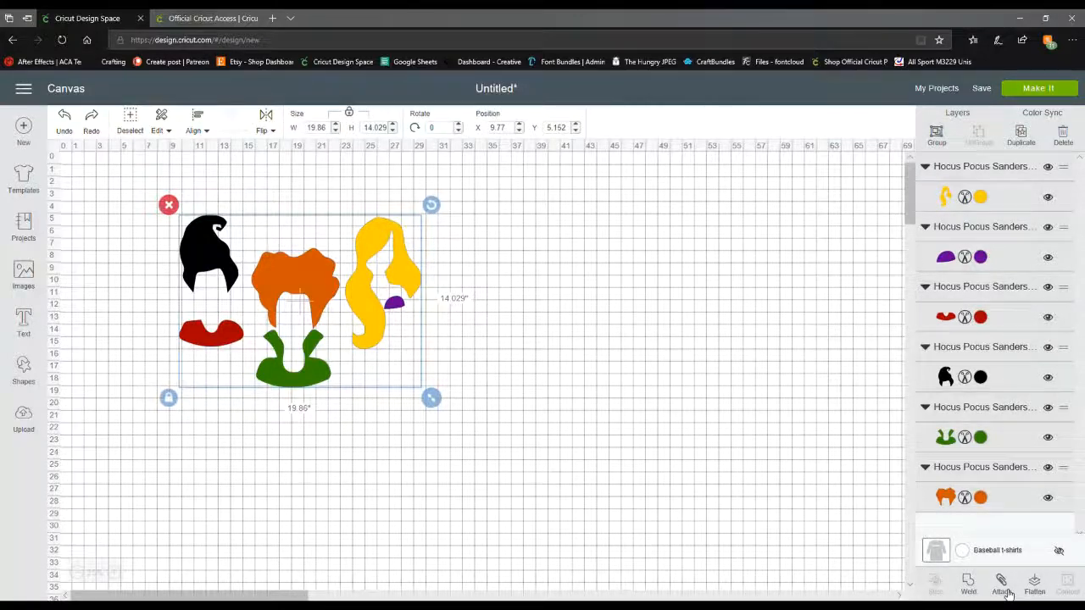
click(1006, 591)
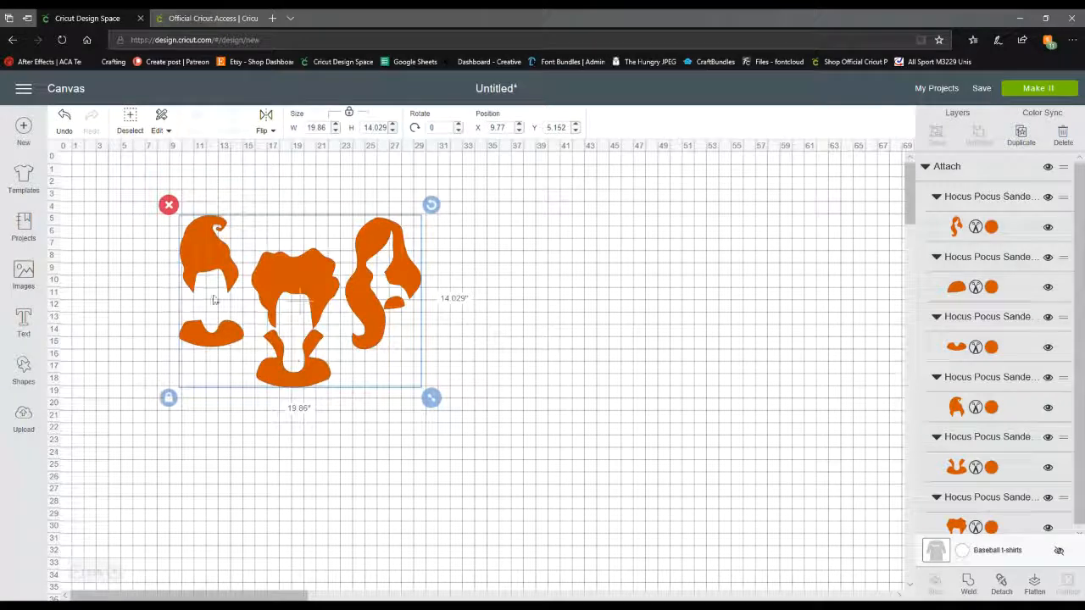
click(65, 121)
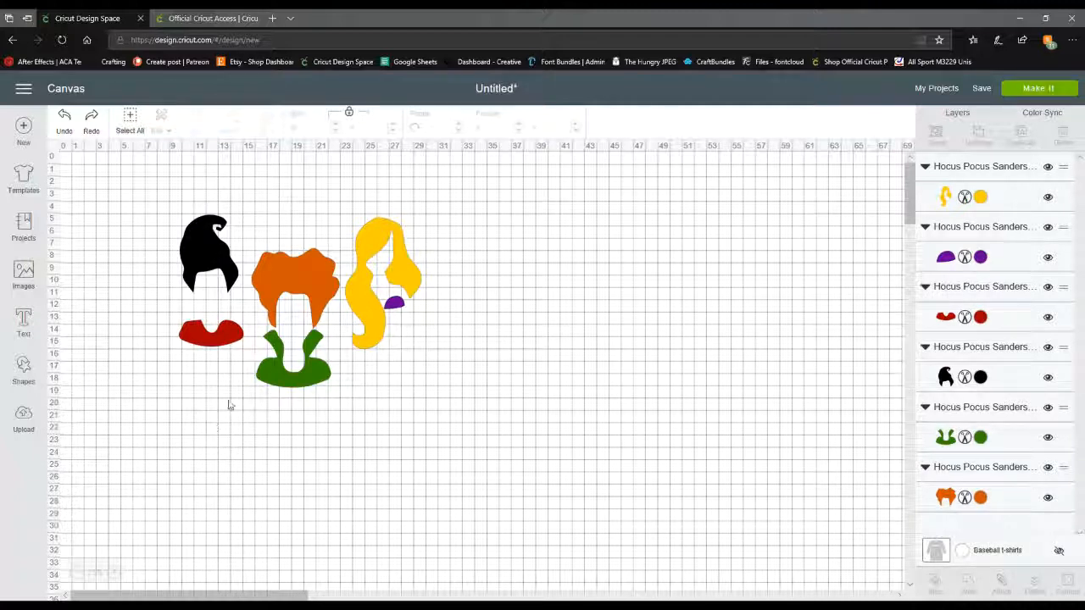
Step: Group all the hair and collar pieces so they keep their own colors, and leave the group deselected
click(1000, 437)
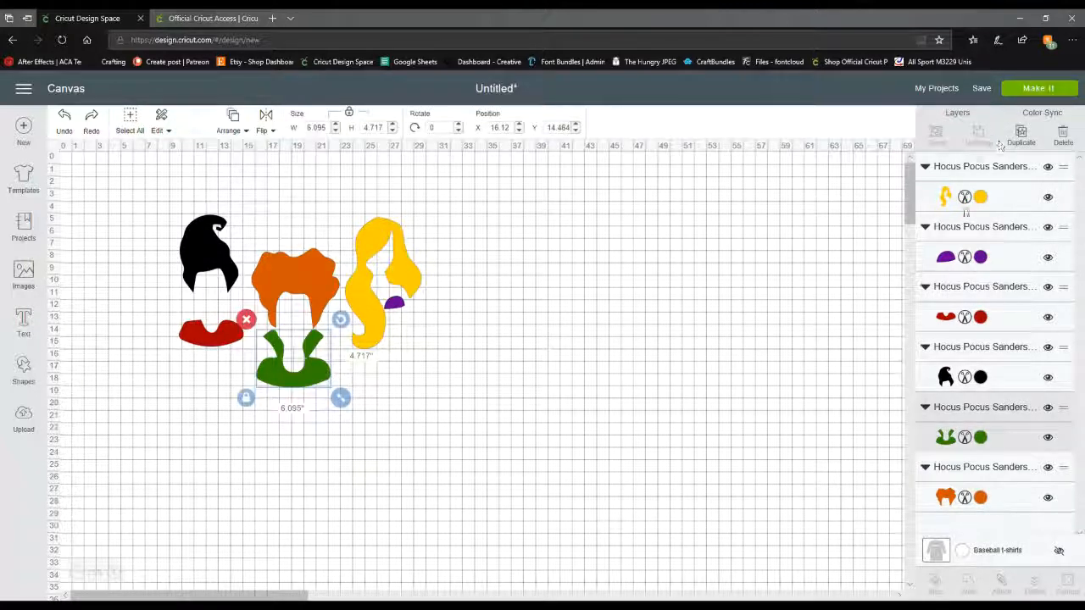
drag(191, 439, 468, 167)
drag(125, 188, 479, 396)
click(935, 136)
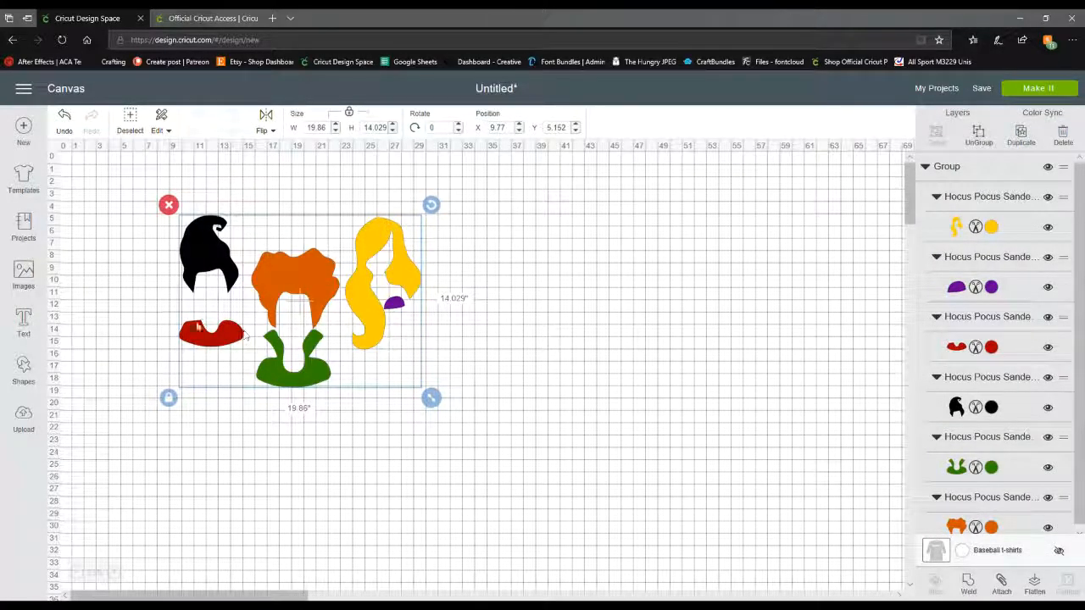
click(737, 318)
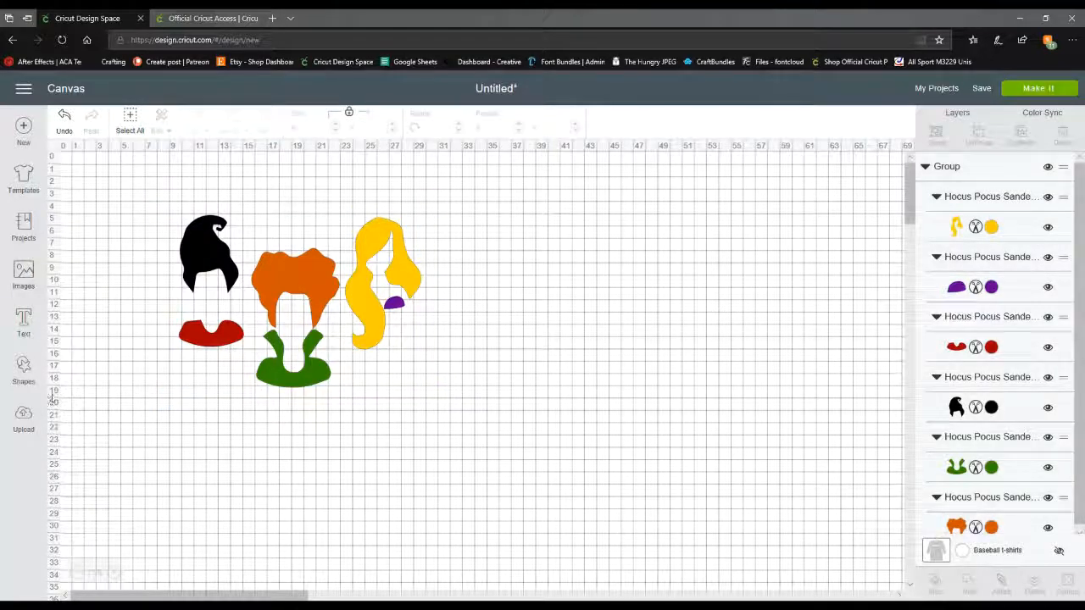
Step: Move the grouped design to about X 6.16, Y 5.49 and delete it from the canvas
click(310, 280)
drag(309, 282, 216, 233)
click(322, 303)
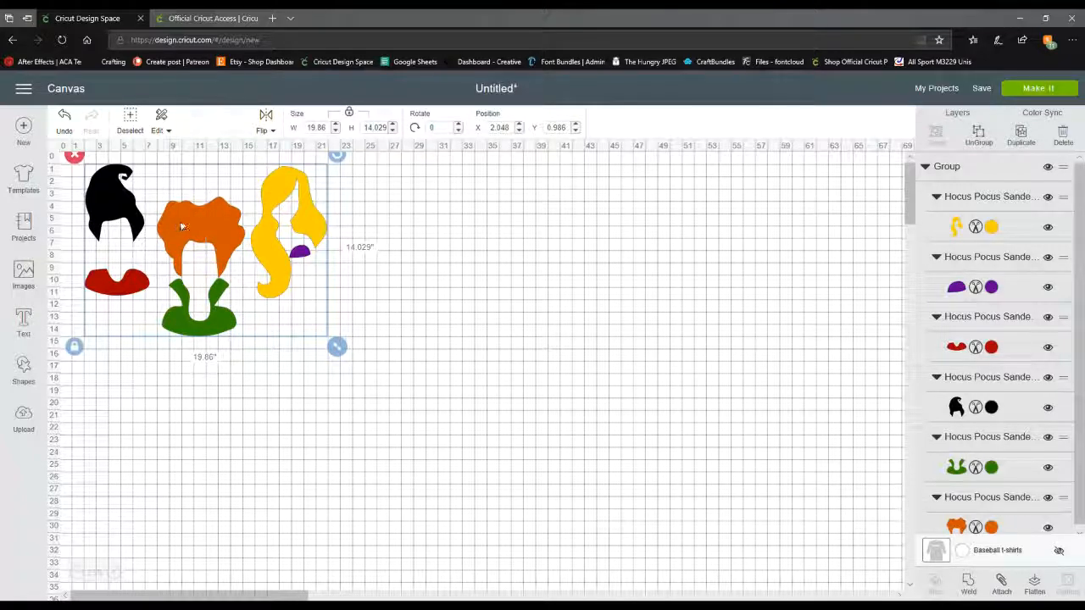
drag(182, 226, 230, 280)
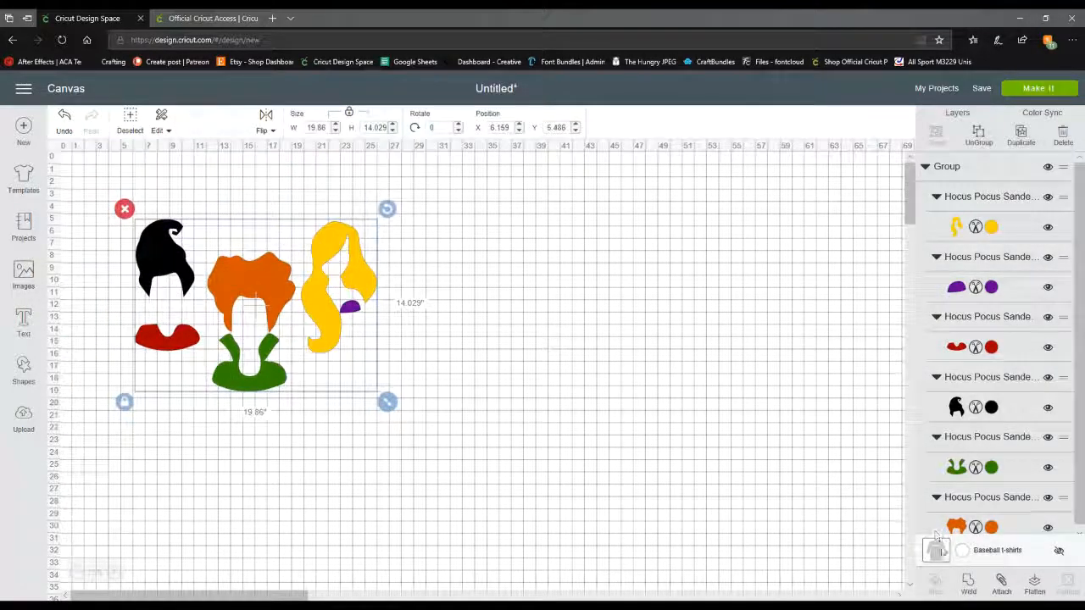
click(124, 209)
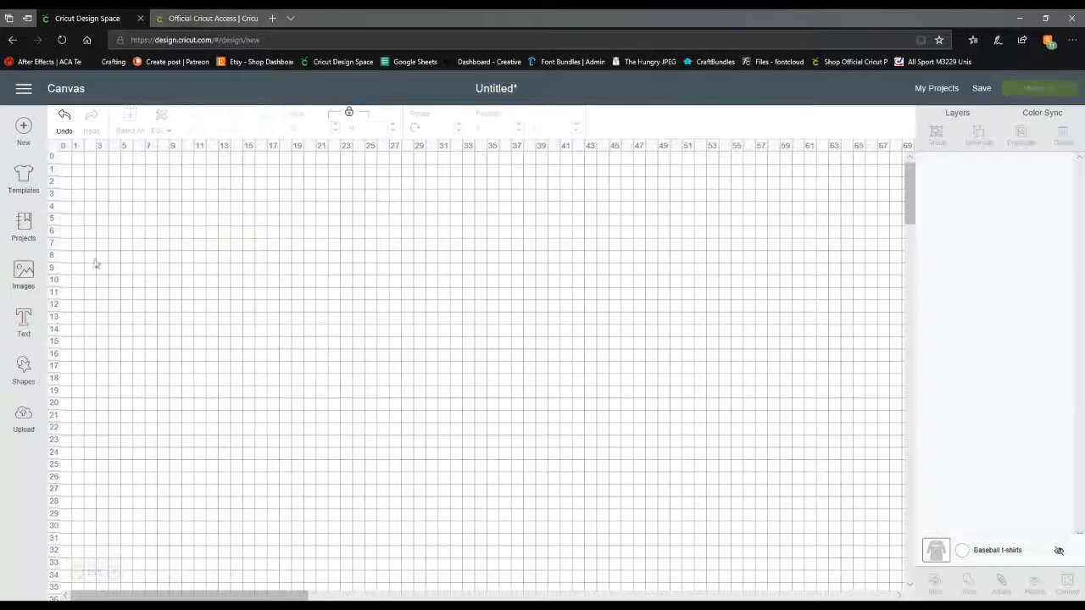
Step: Start an image upload, try adding a file by dropping it onto the upload area, and return to the file selection page
click(25, 417)
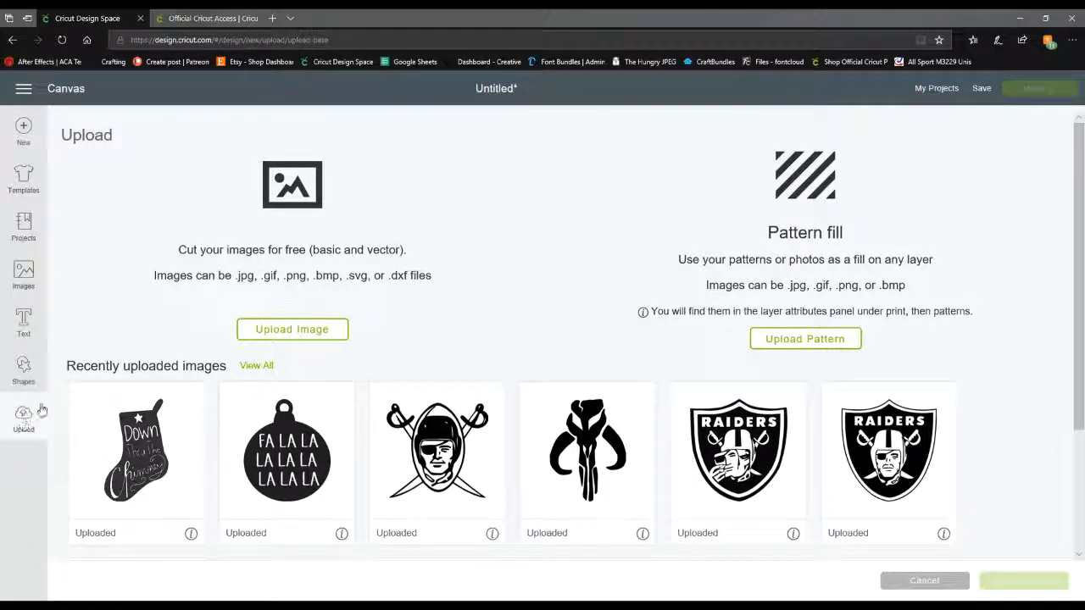
click(285, 338)
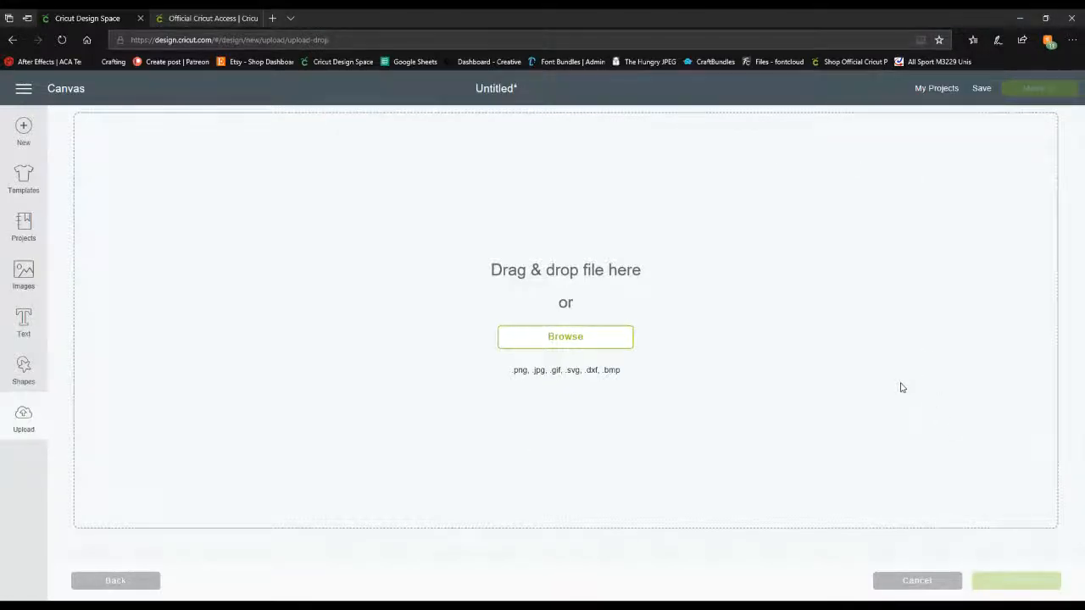
drag(897, 378, 611, 367)
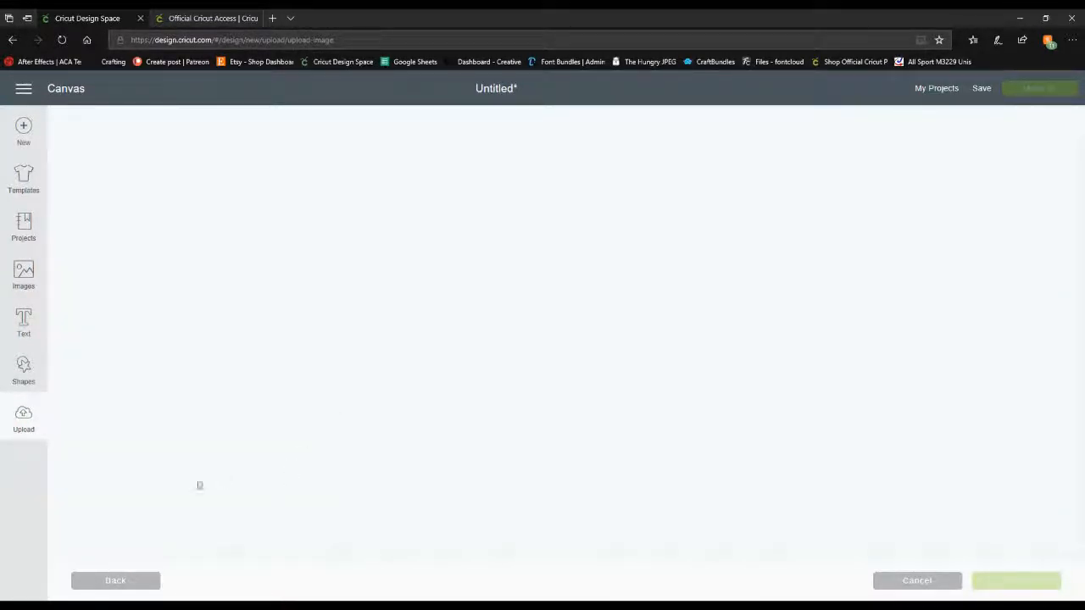
click(100, 581)
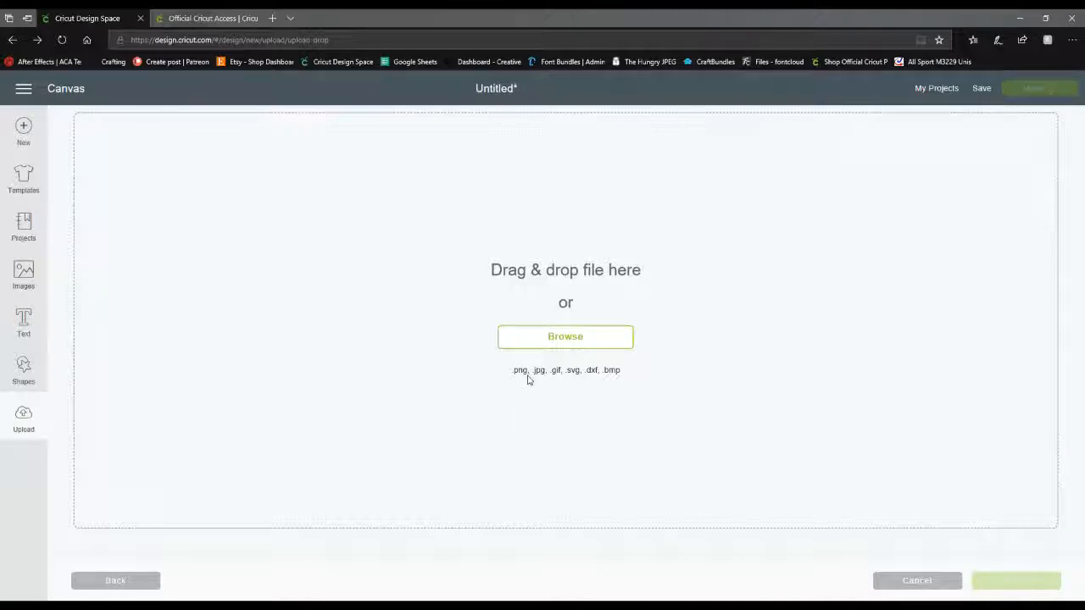
Step: Upload the black horned-skull image from the computer and continue with the image type Moderately complex
click(558, 337)
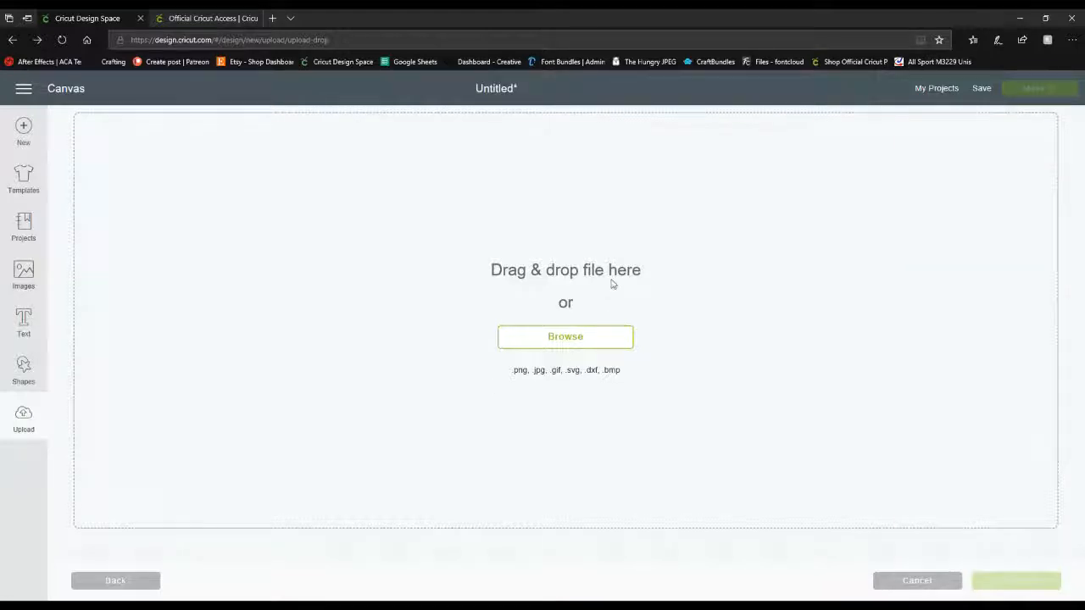
click(911, 560)
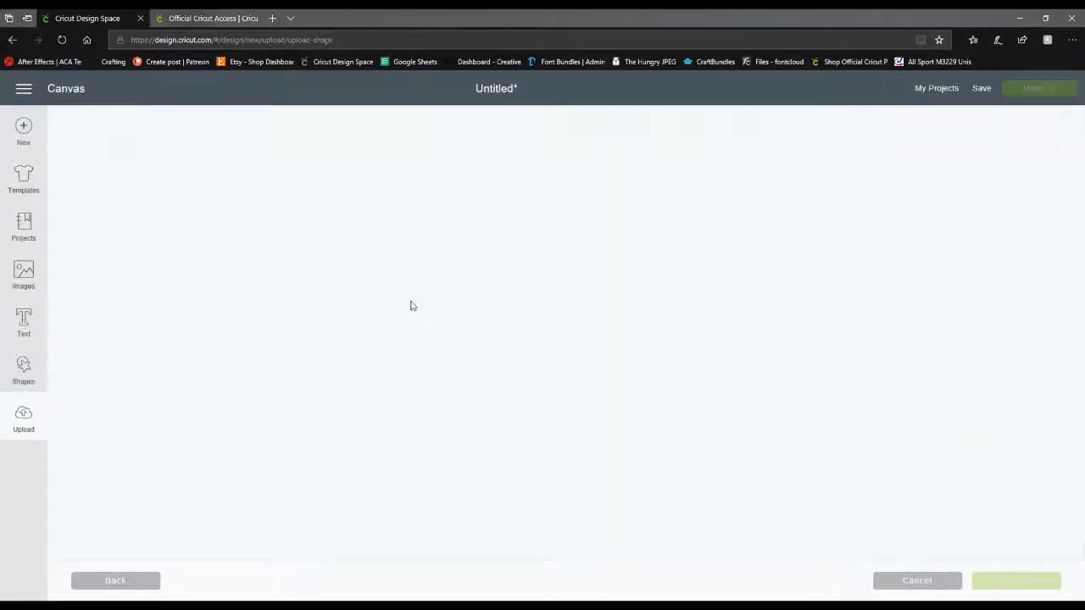
click(637, 324)
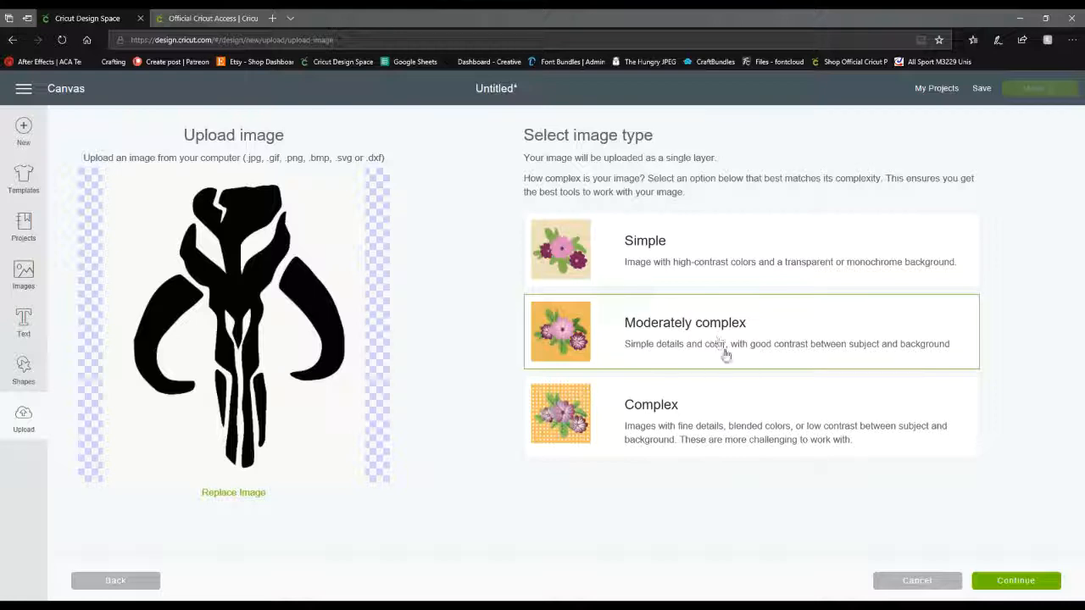
click(1014, 579)
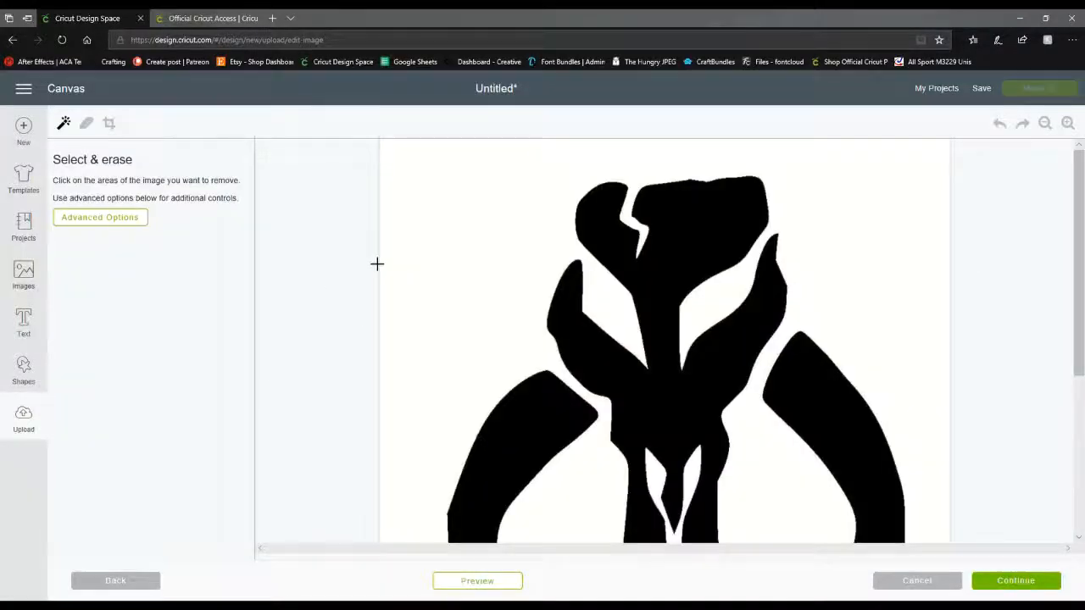
Step: Erase the white background around the skull with Select & erase, check the whole image, and continue to the save options
scroll(463, 275, down, 2)
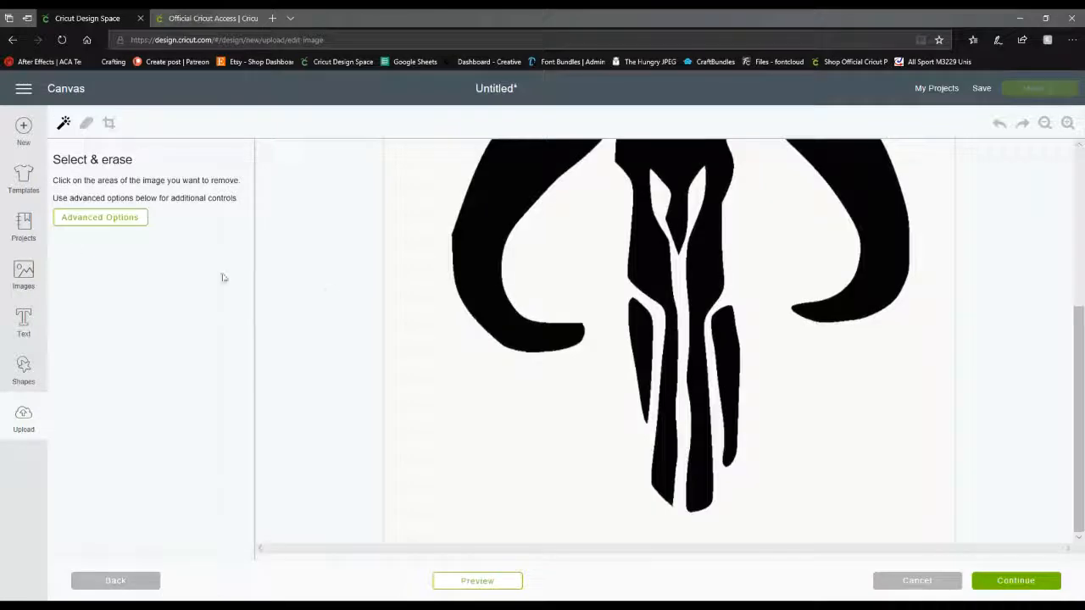
click(64, 124)
click(434, 251)
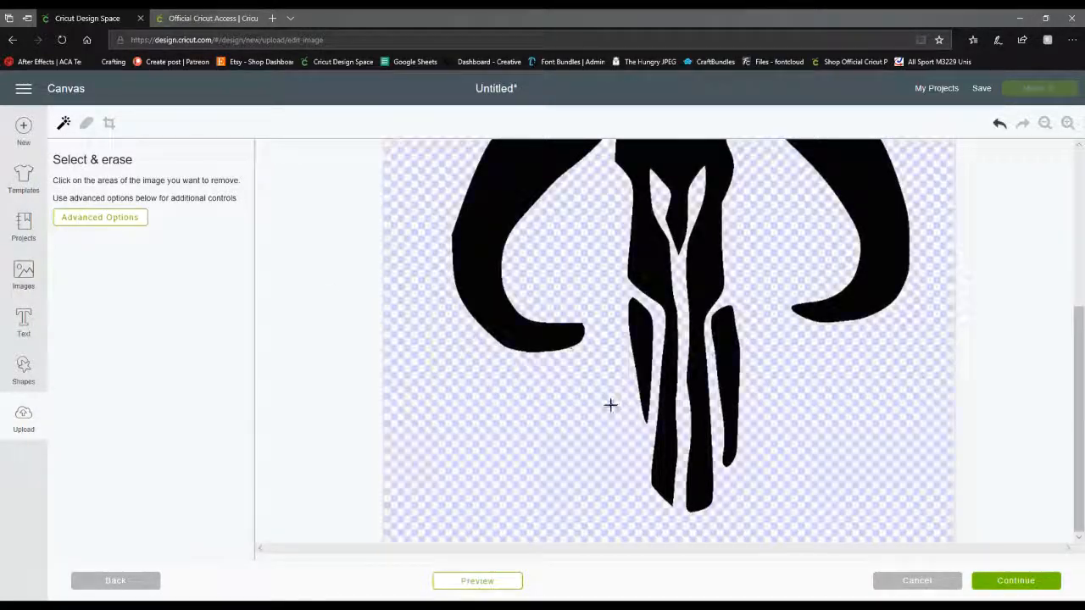
scroll(610, 404, up, 2)
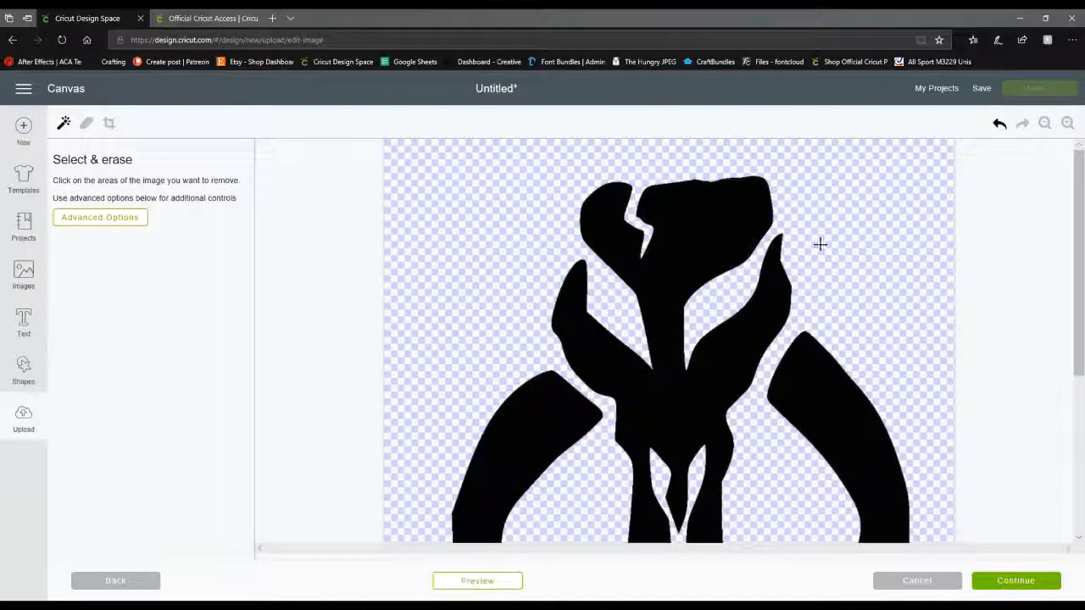
scroll(833, 476, down, 2)
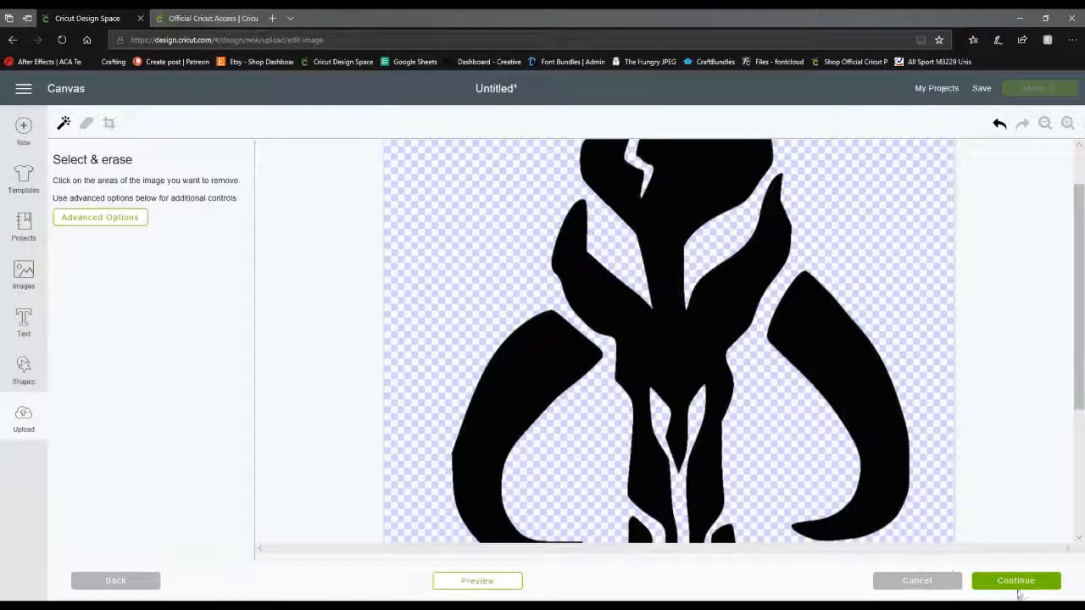
click(1017, 581)
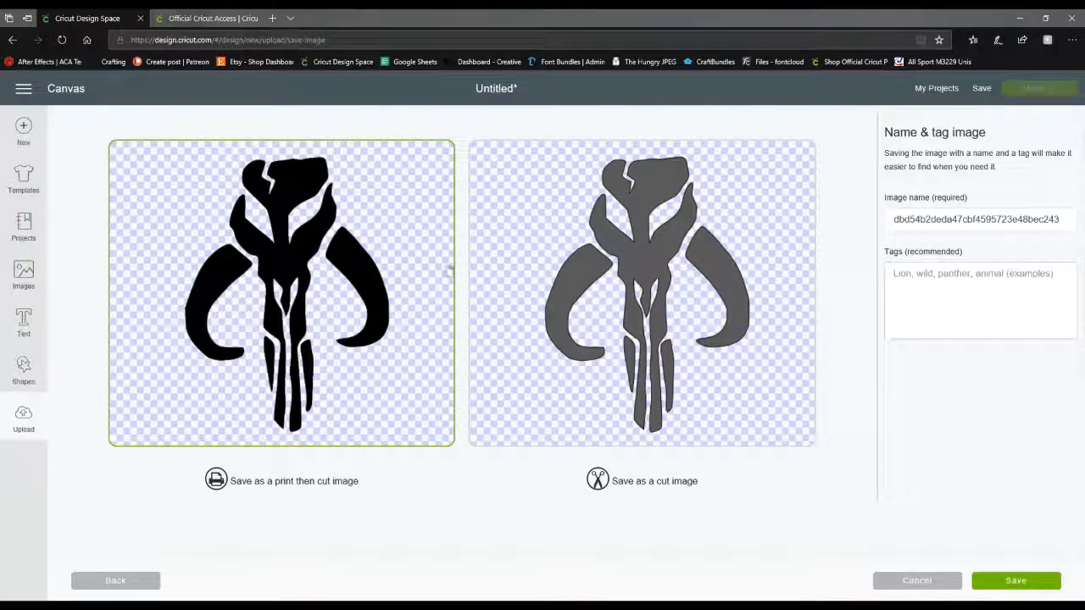
Step: Choose to save the skull as a cut image, and cancel the upload without saving
click(664, 273)
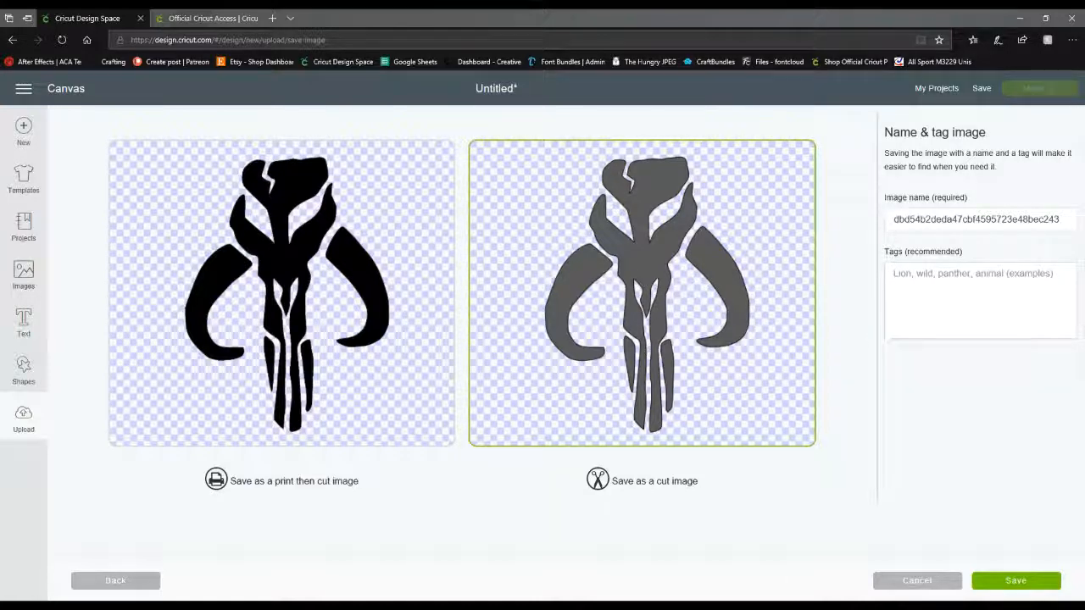
click(913, 584)
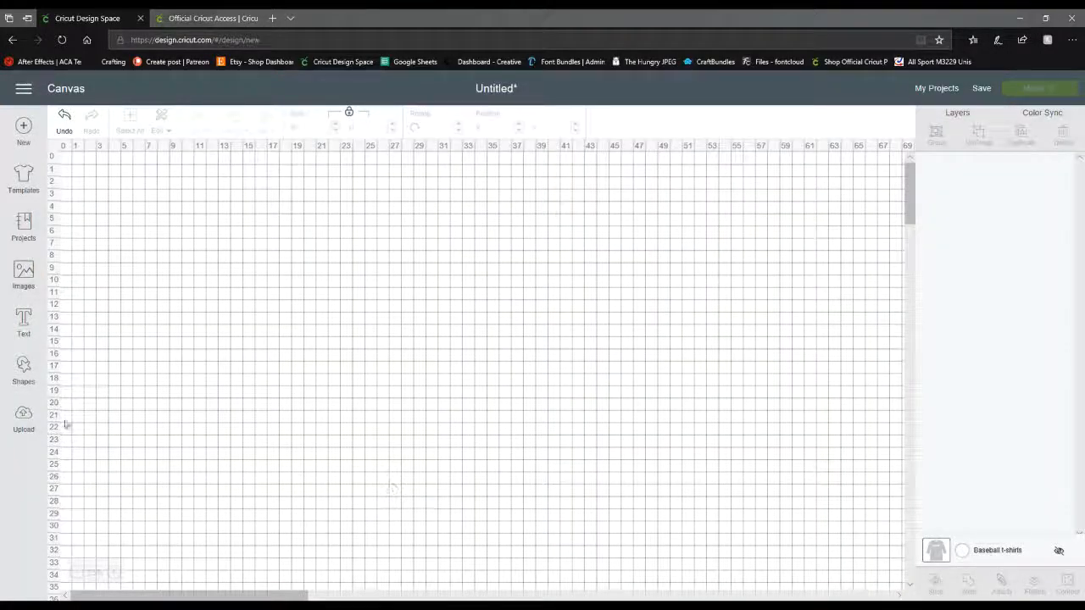
click(24, 417)
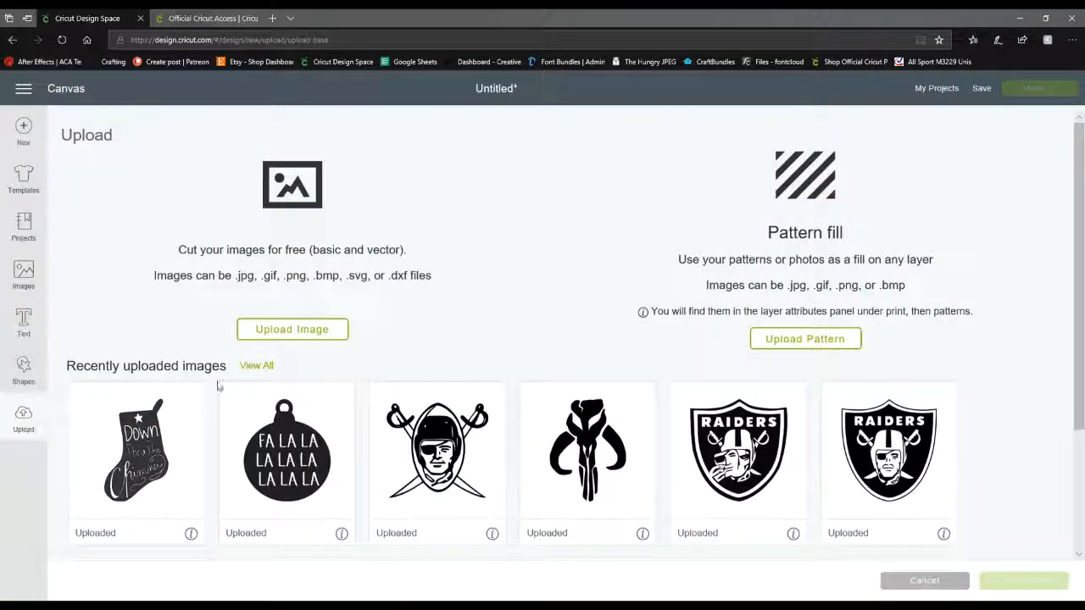
click(274, 338)
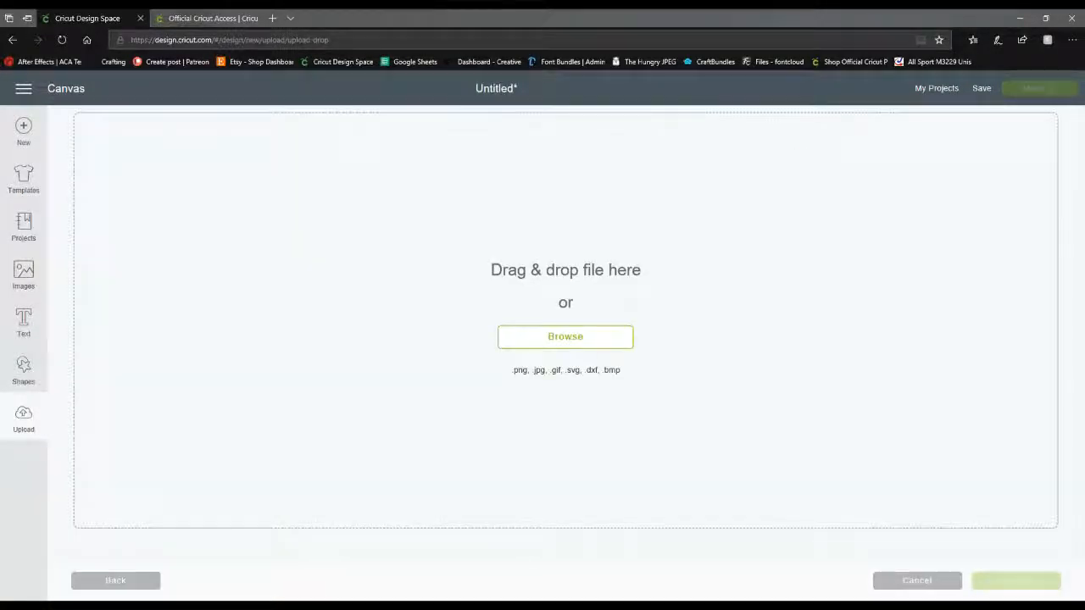
click(581, 341)
click(14, 379)
click(23, 316)
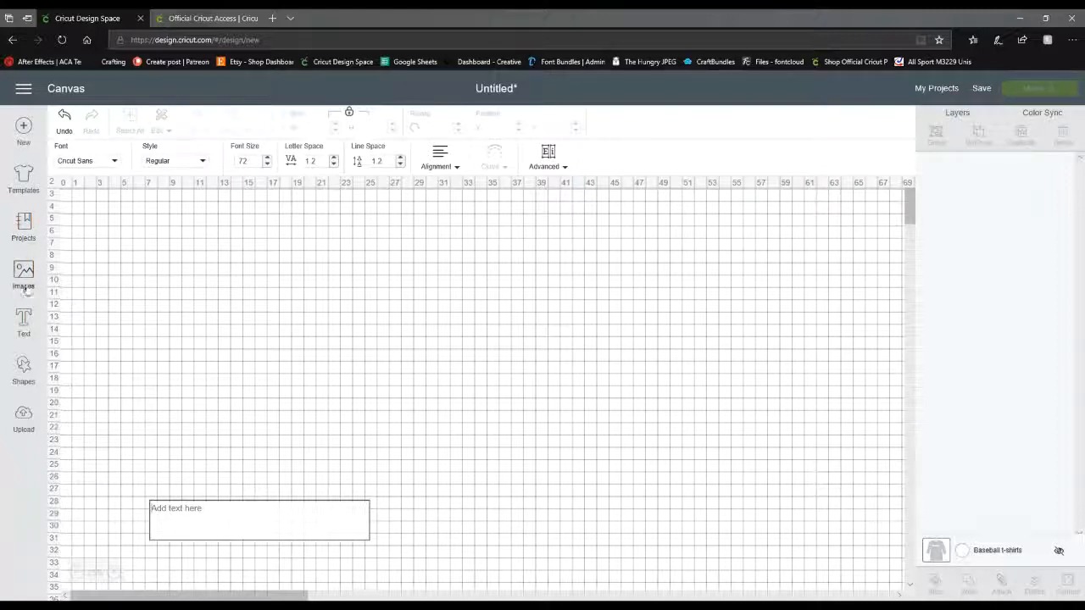
Step: Open the image library, remove the Uploaded filter, and browse through the full range of Cricut images
click(23, 273)
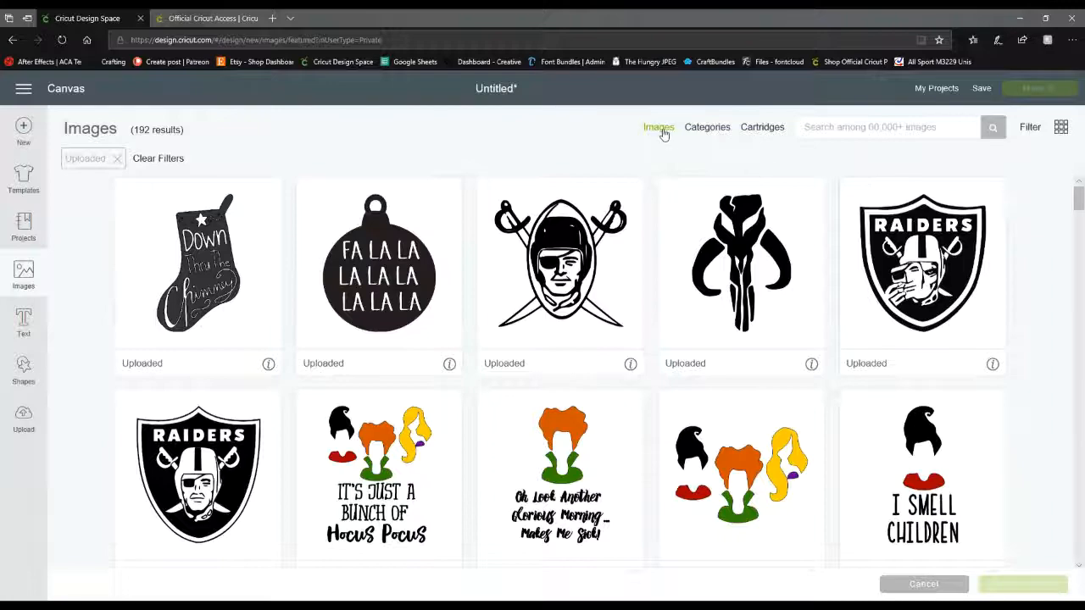
mouse_move(1079, 200)
mouse_down()
mouse_move(1079, 293)
mouse_move(1079, 200)
mouse_up()
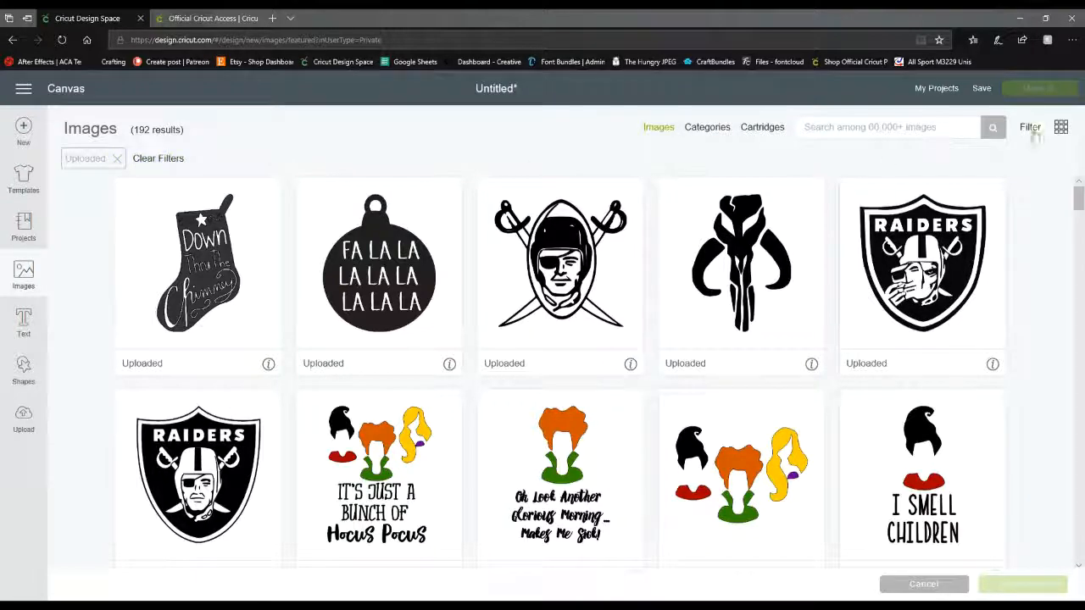
click(116, 160)
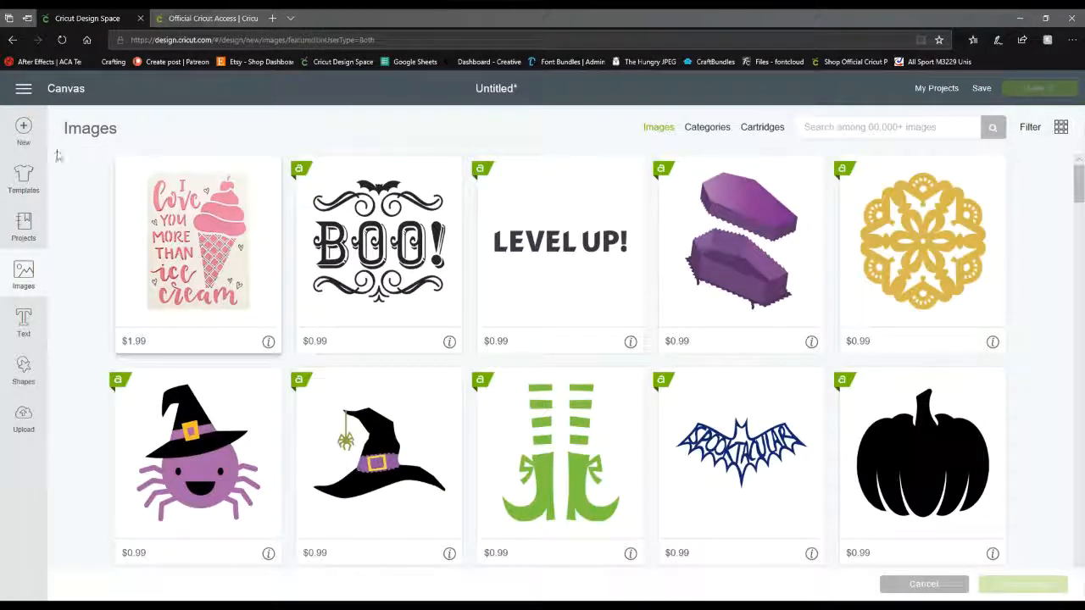
scroll(479, 354, down, 3)
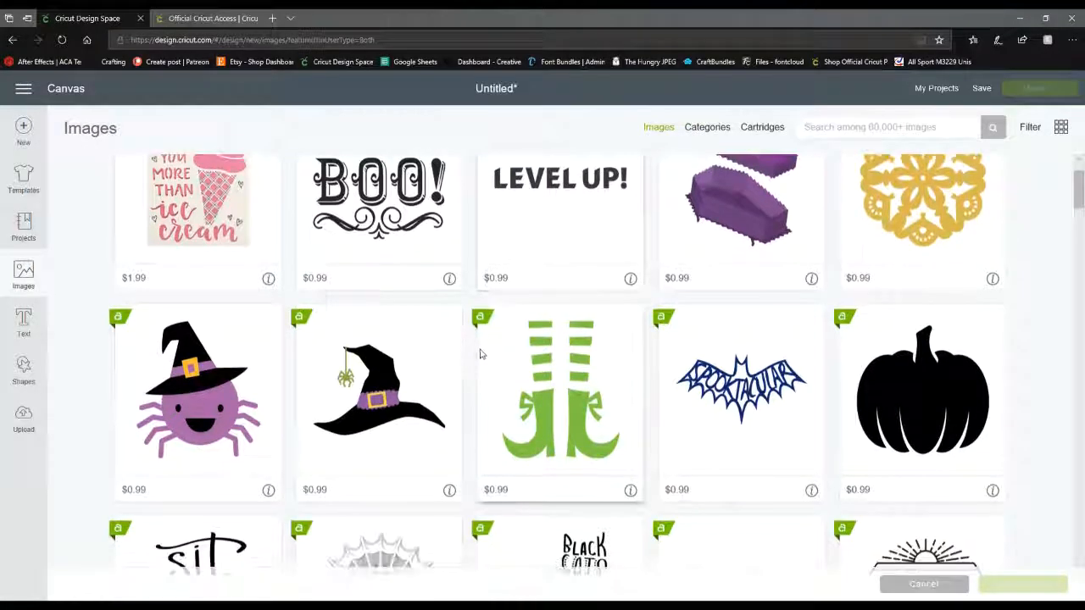
scroll(477, 343, down, 12)
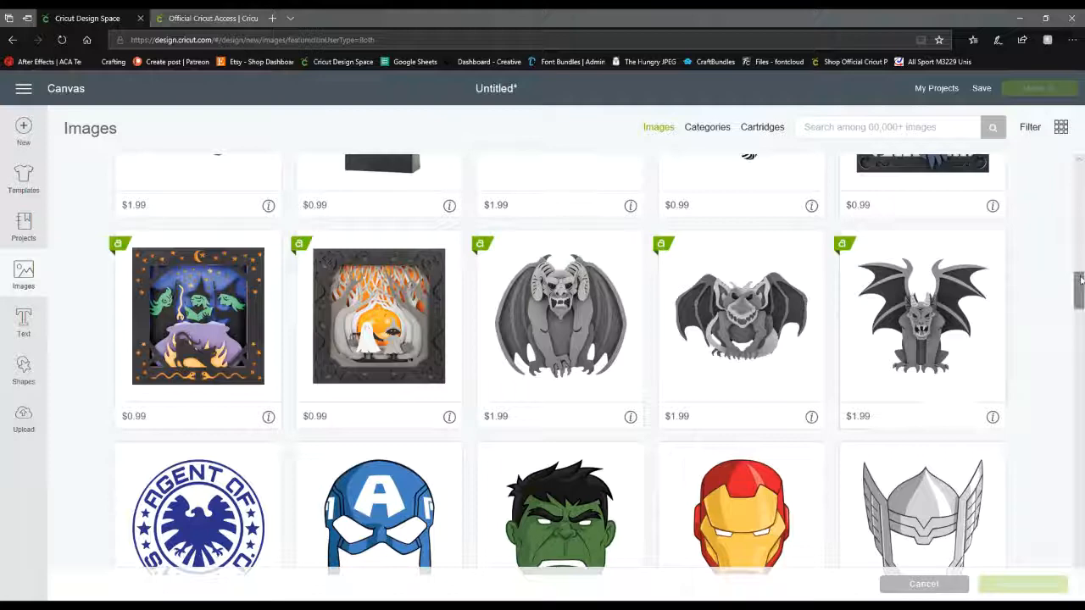
mouse_move(1079, 287)
mouse_down()
mouse_move(1081, 301)
mouse_move(1080, 286)
mouse_up()
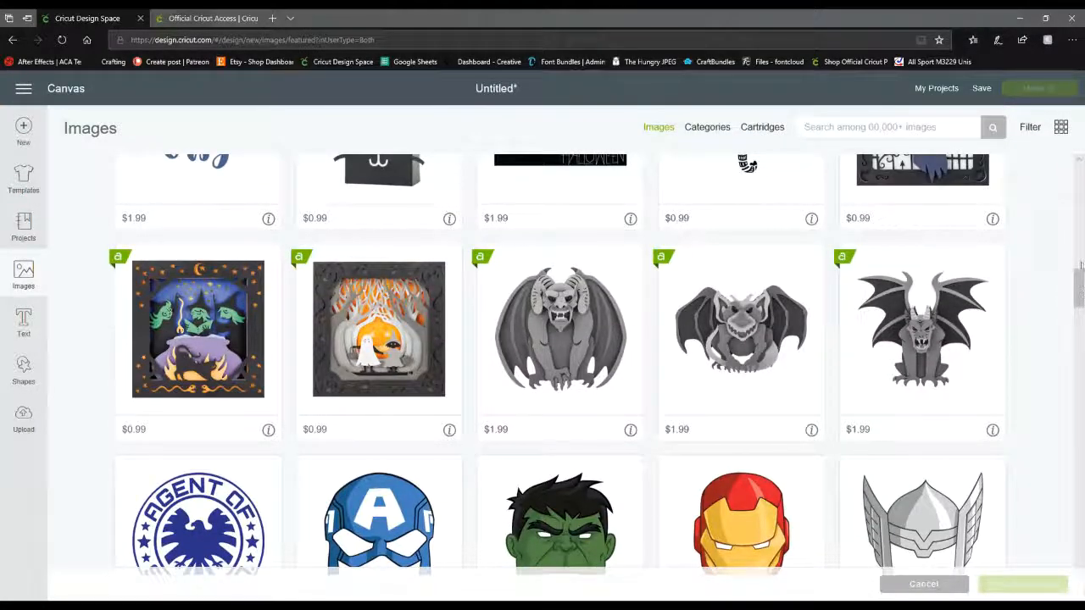
drag(1081, 267, 1081, 207)
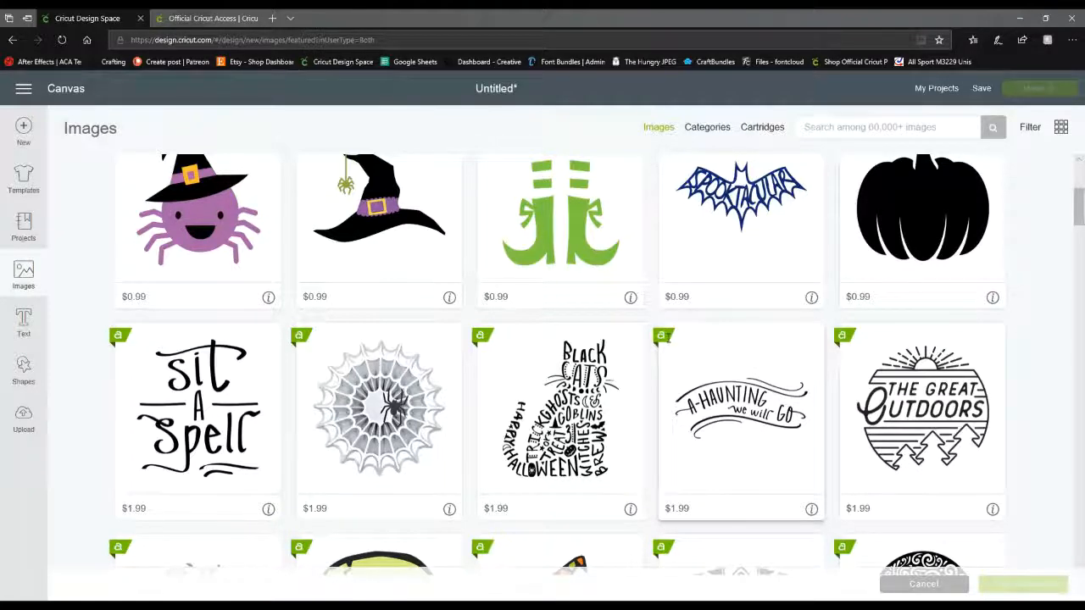
scroll(679, 348, up, 3)
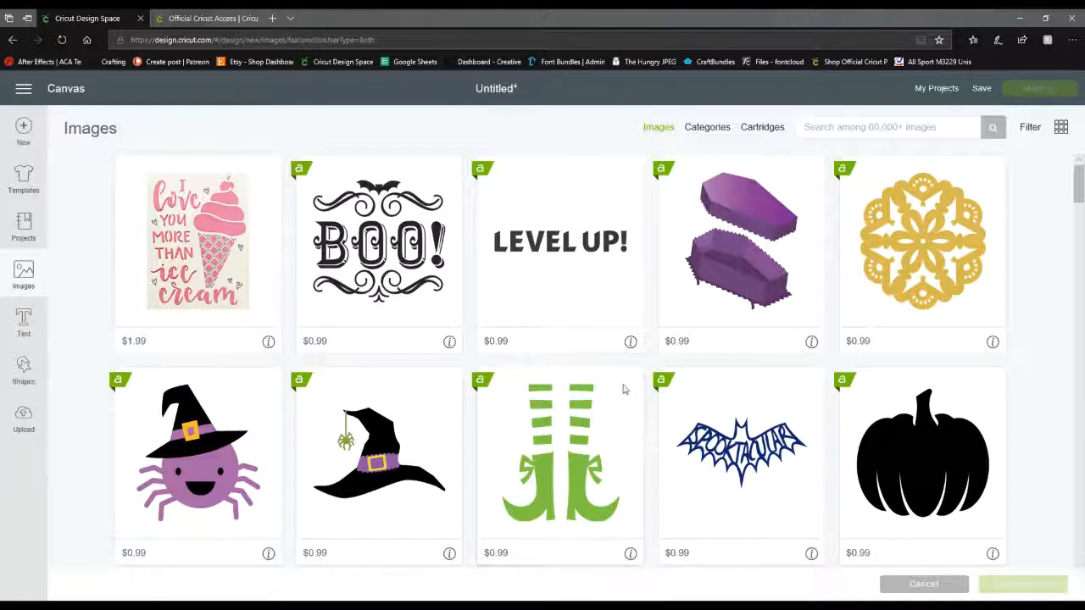
Step: Switch to the Cricut Access shop page, view the Fonts, Standard and Premium membership plans, and return to Design Space
click(197, 16)
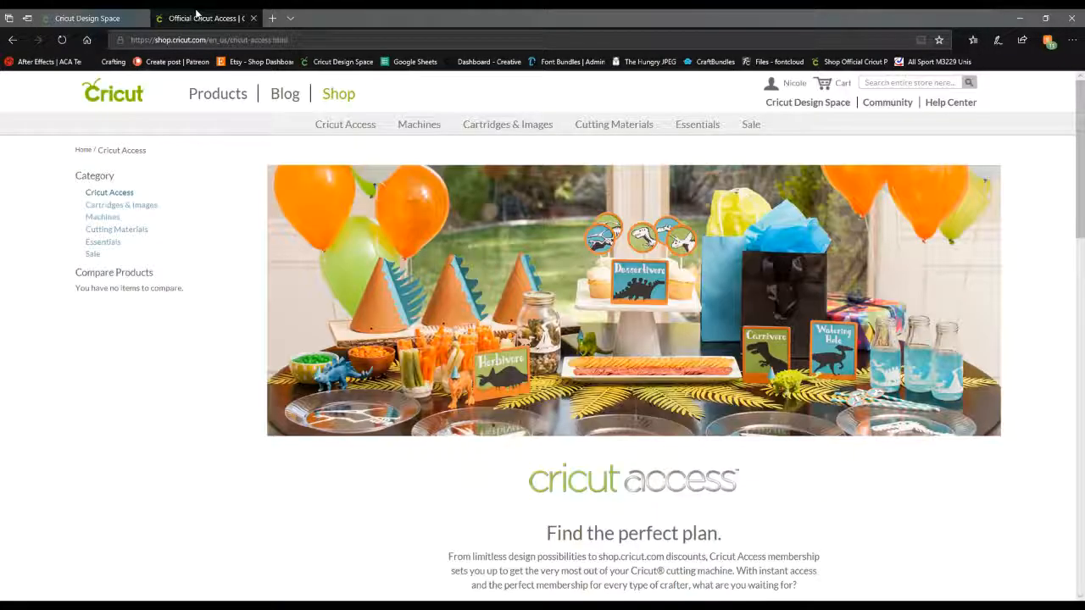
scroll(616, 487, down, 5)
scroll(616, 486, down, 1)
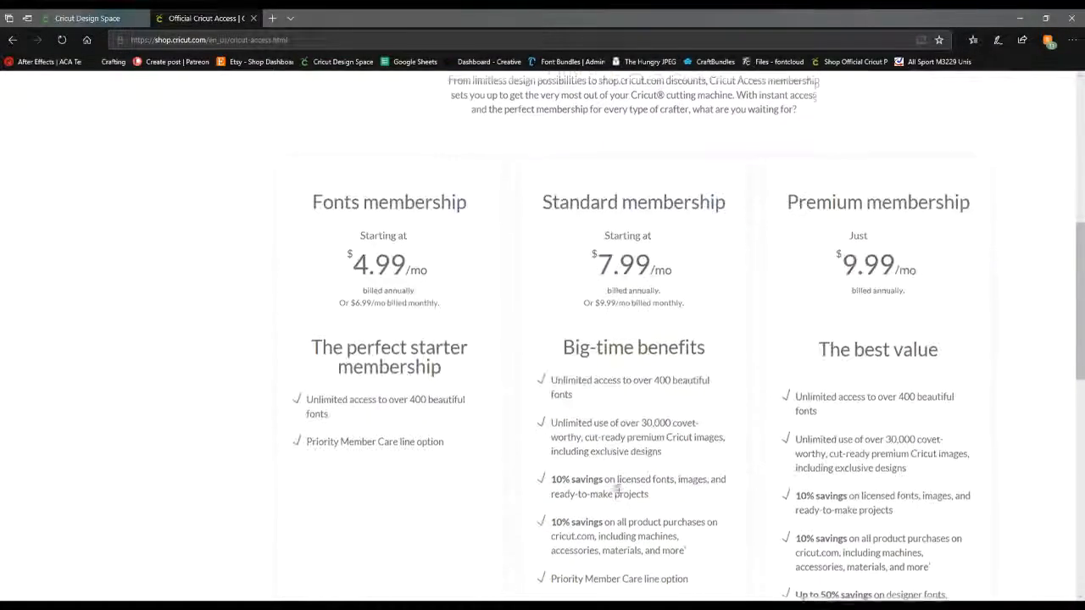
scroll(612, 500, down, 1)
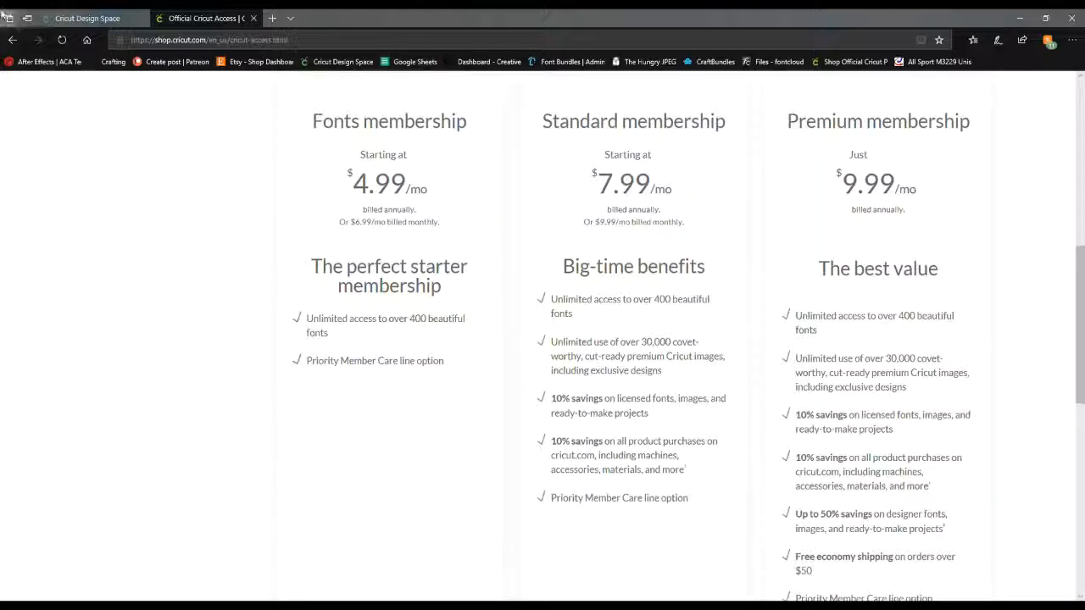
click(86, 12)
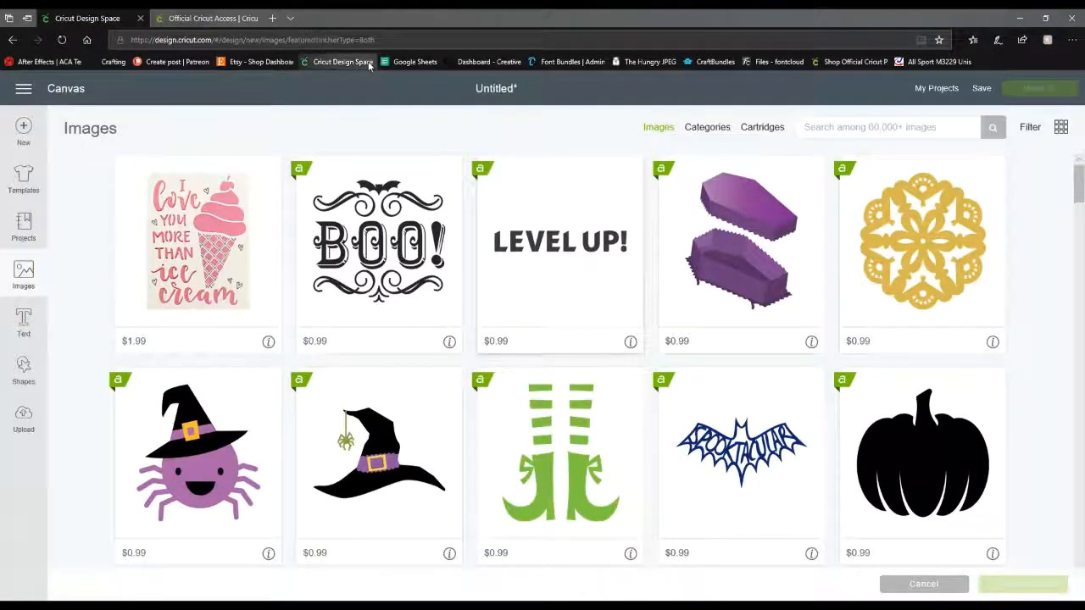
Step: Go back to the Cricut Access page, compare the Standard and Premium membership benefits, and return to the image library
click(203, 18)
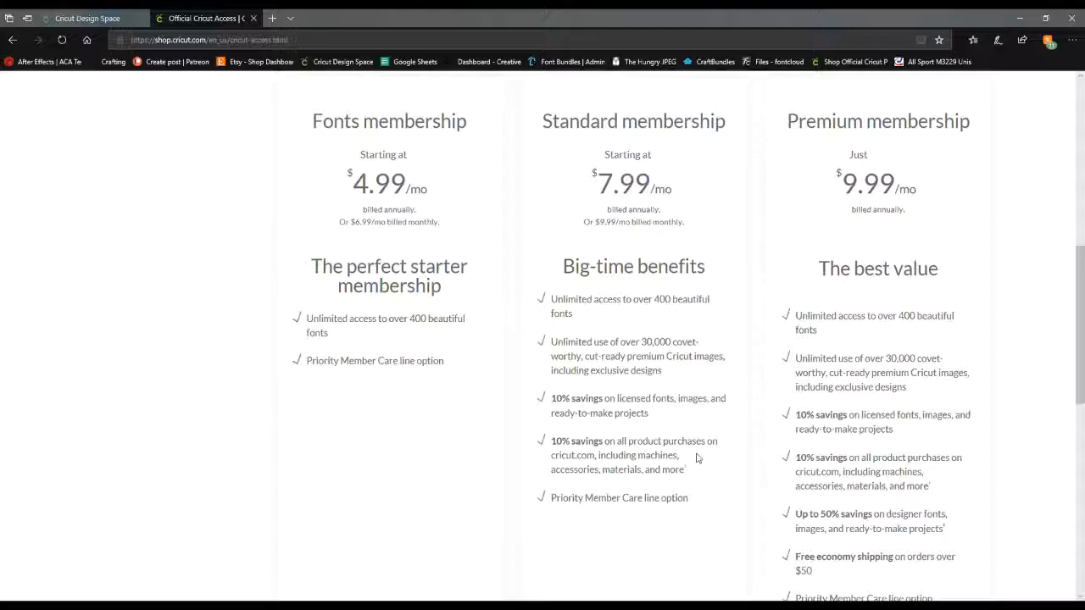
scroll(697, 458, down, 1)
scroll(762, 453, up, 2)
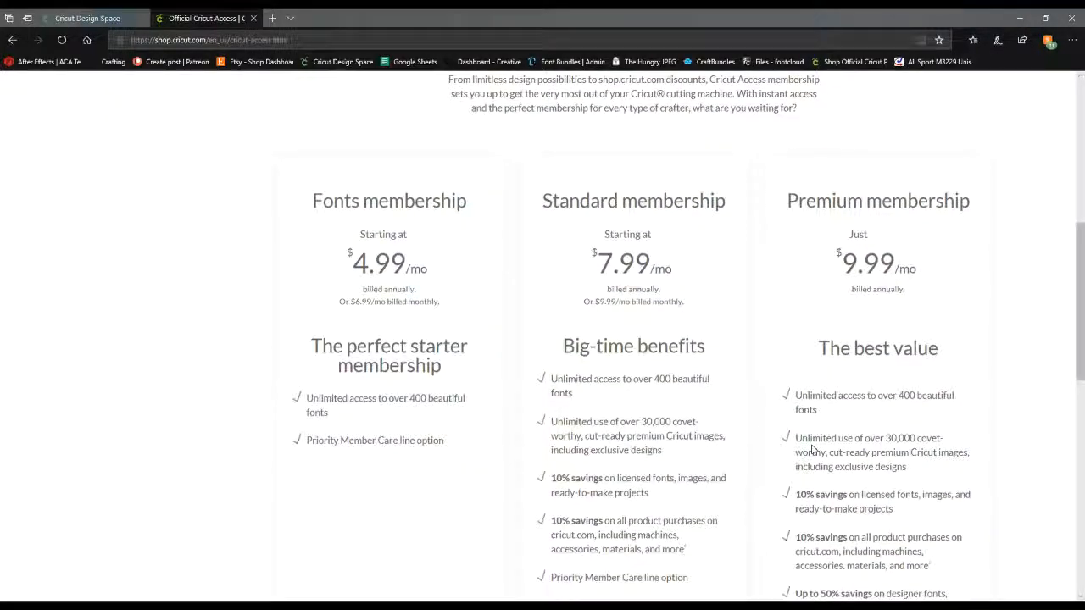
scroll(811, 449, down, 2)
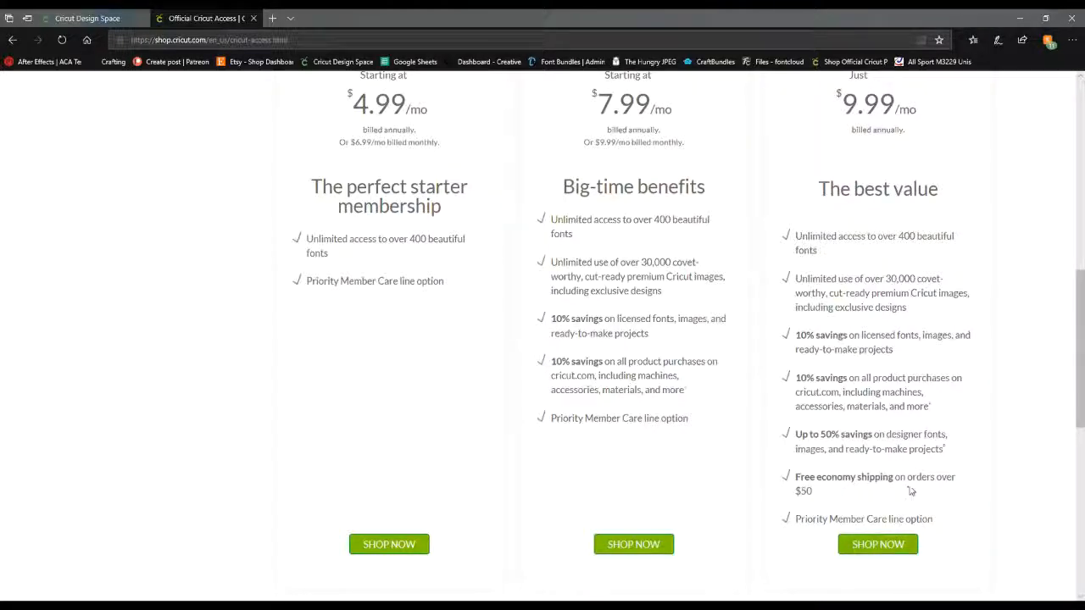
scroll(756, 468, up, 6)
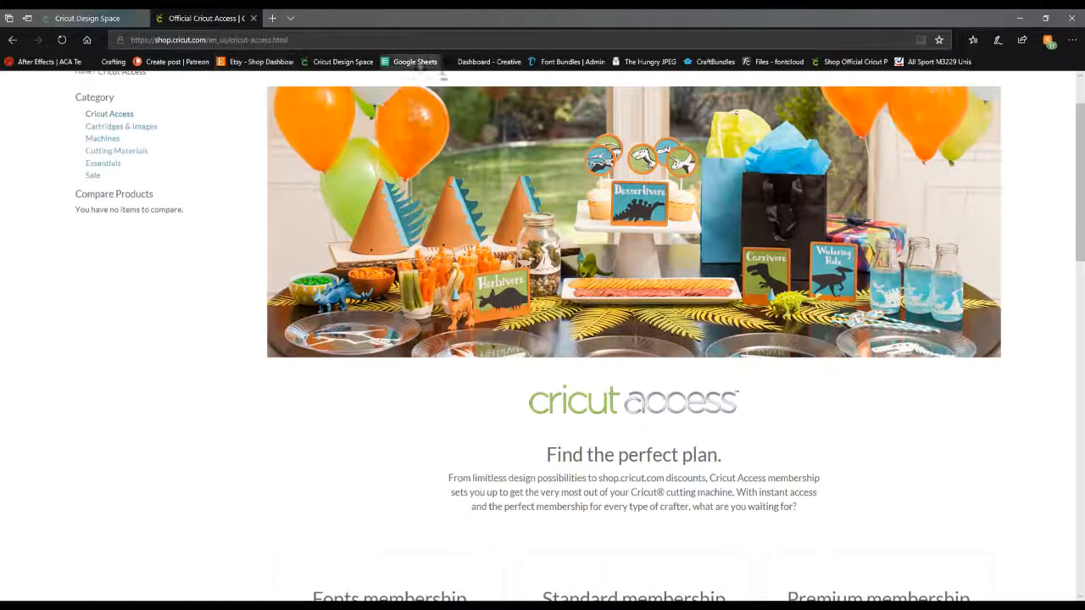
scroll(432, 93, up, 1)
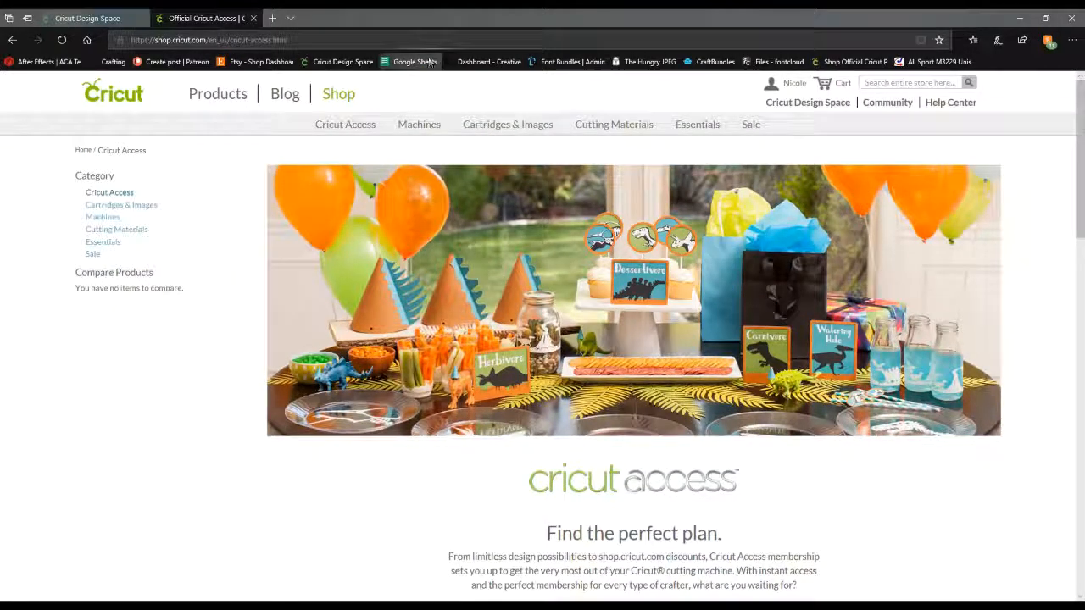
click(75, 13)
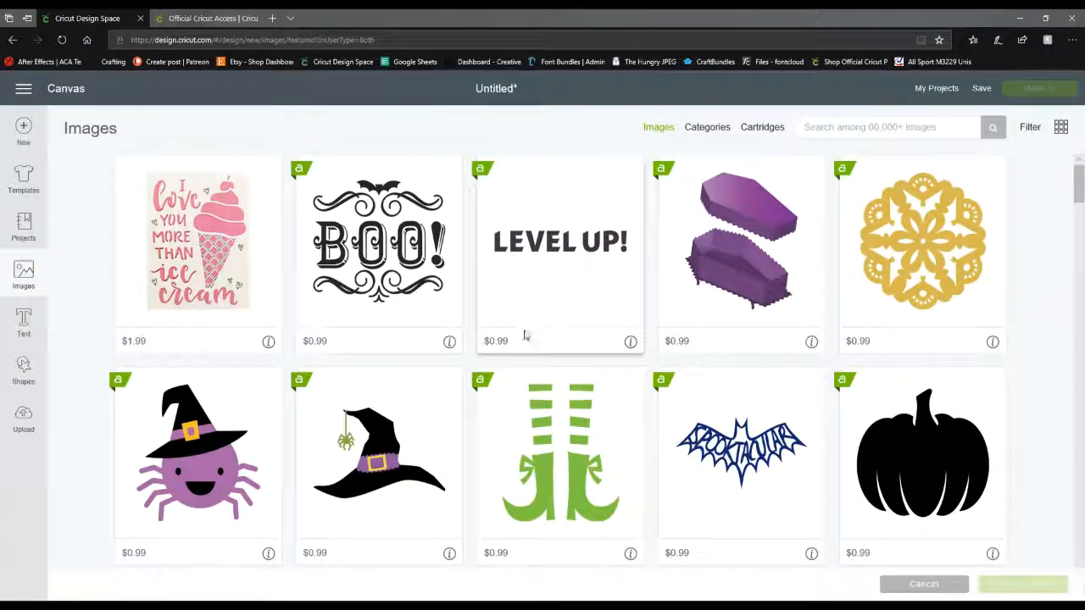
Step: Browse the image library, filter it by Uploaded ownership, and look through the uploaded images to the end of the list
scroll(501, 343, down, 8)
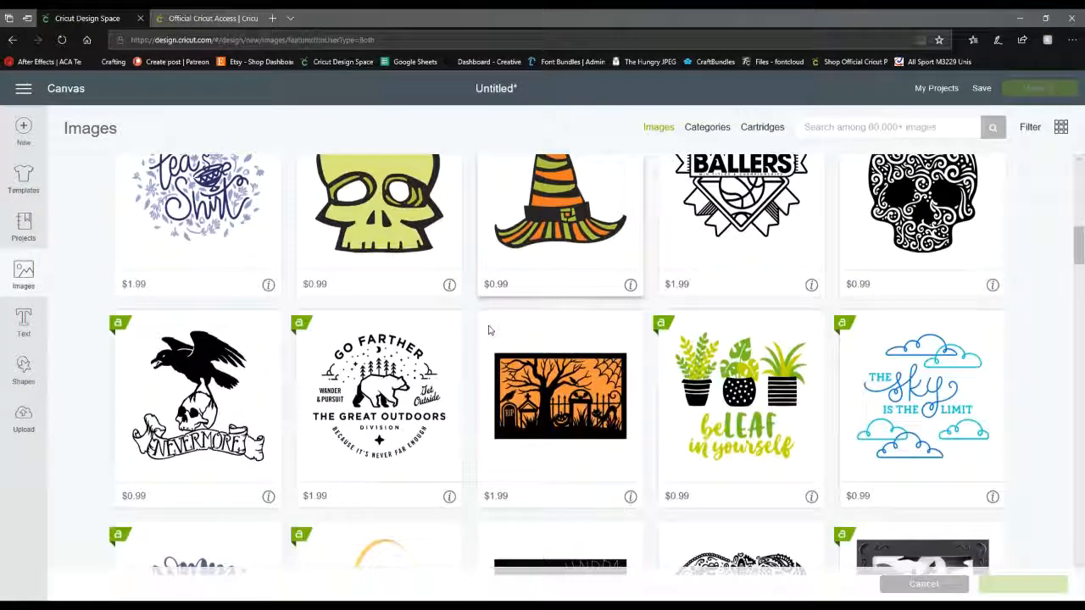
scroll(489, 331, down, 3)
scroll(490, 332, up, 3)
scroll(488, 332, up, 7)
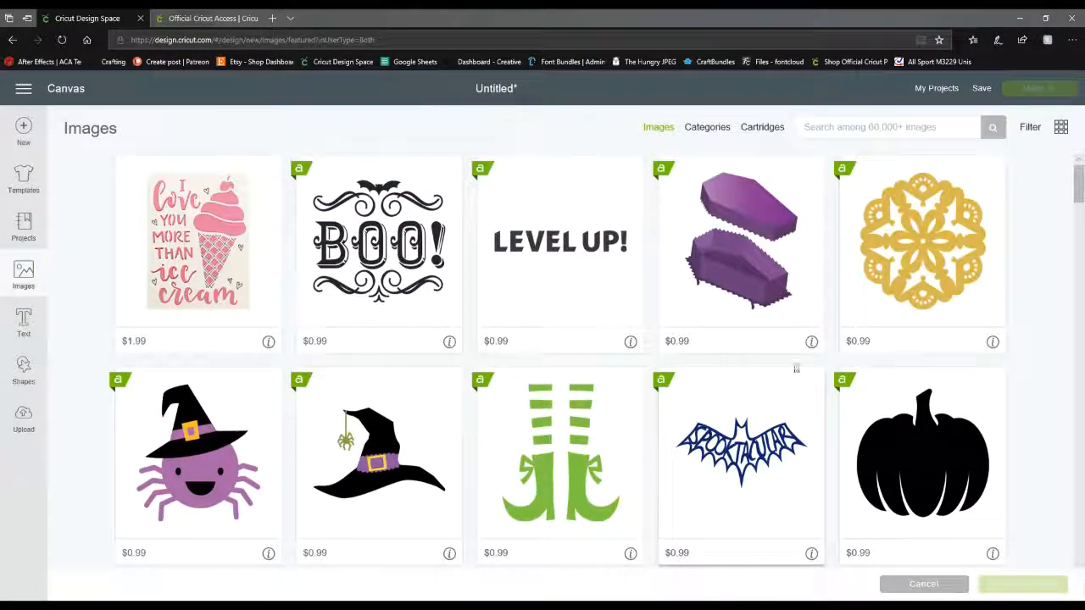
click(1032, 130)
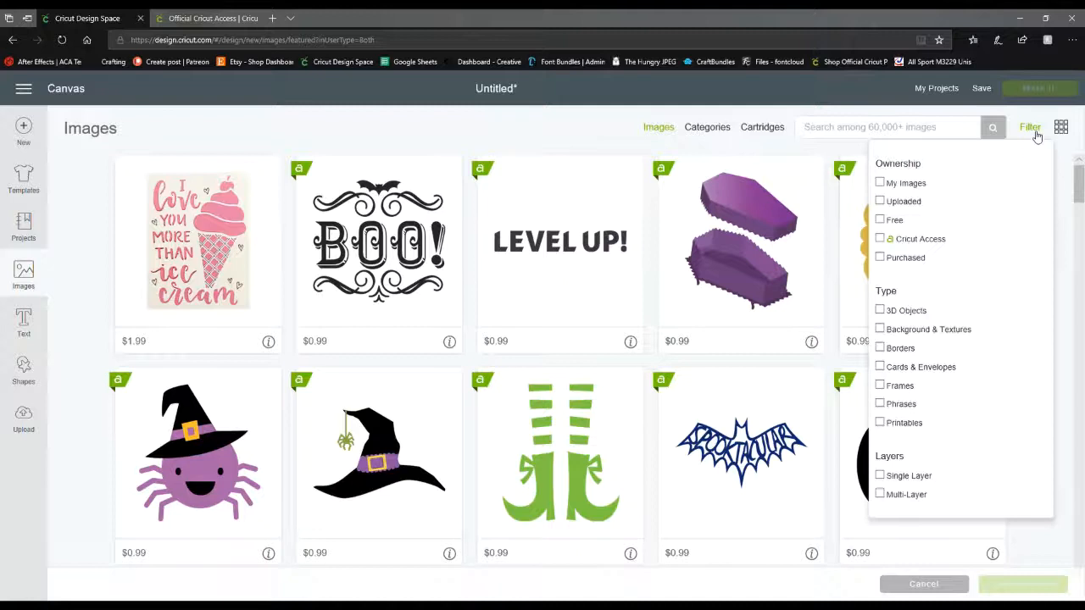
click(880, 202)
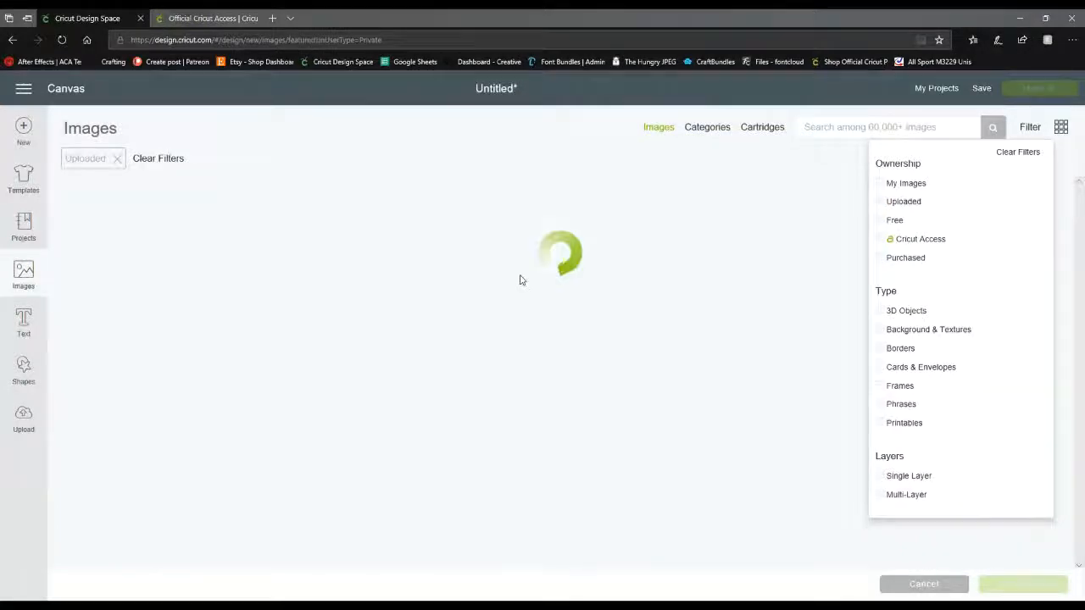
scroll(525, 406, down, 5)
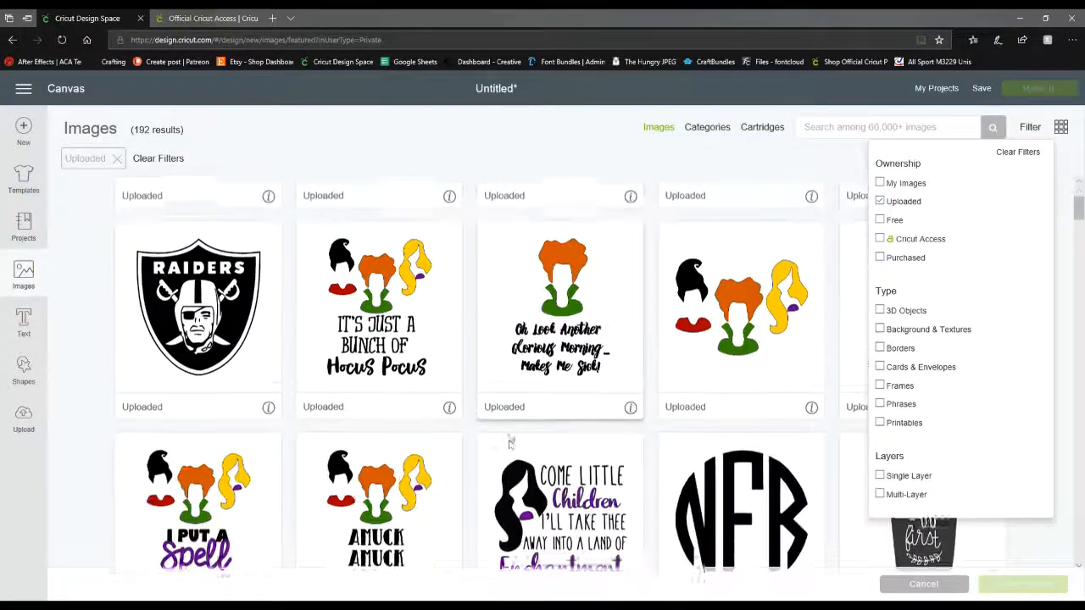
scroll(508, 434, up, 3)
scroll(509, 435, up, 2)
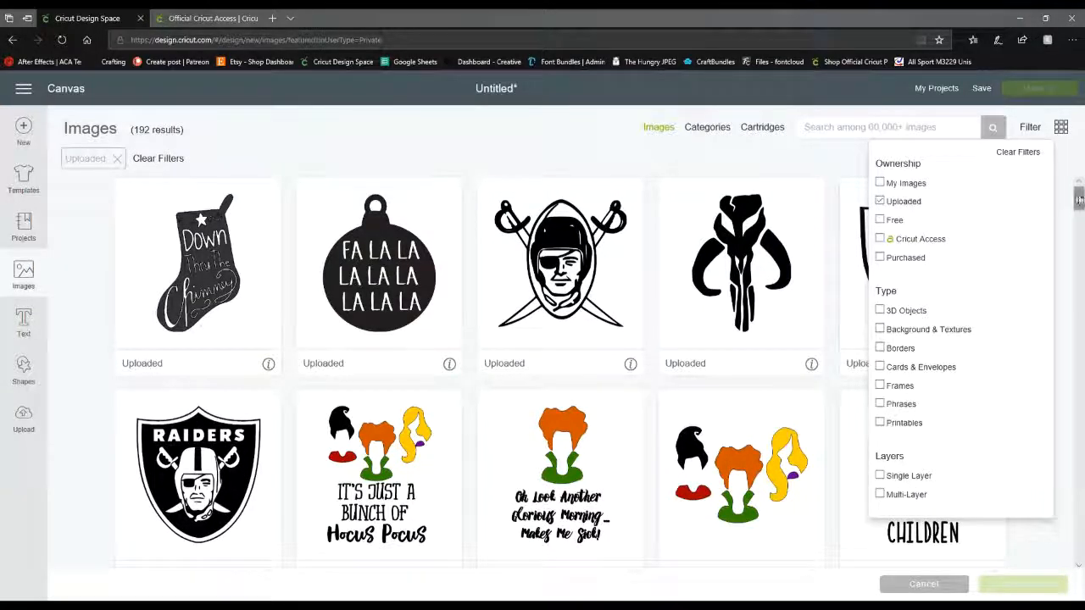
click(1030, 129)
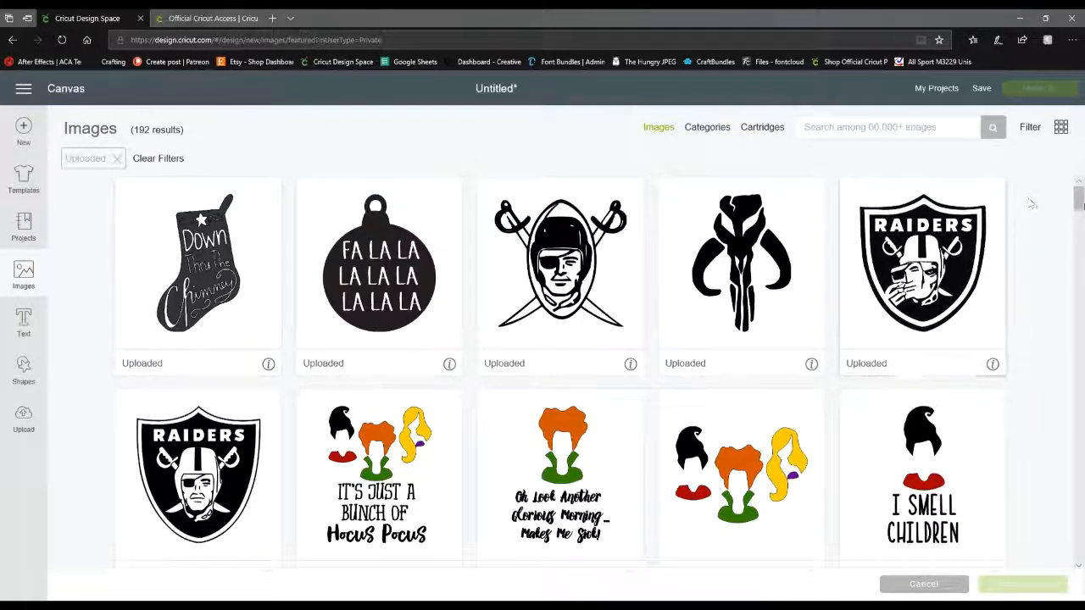
drag(1078, 197, 1055, 588)
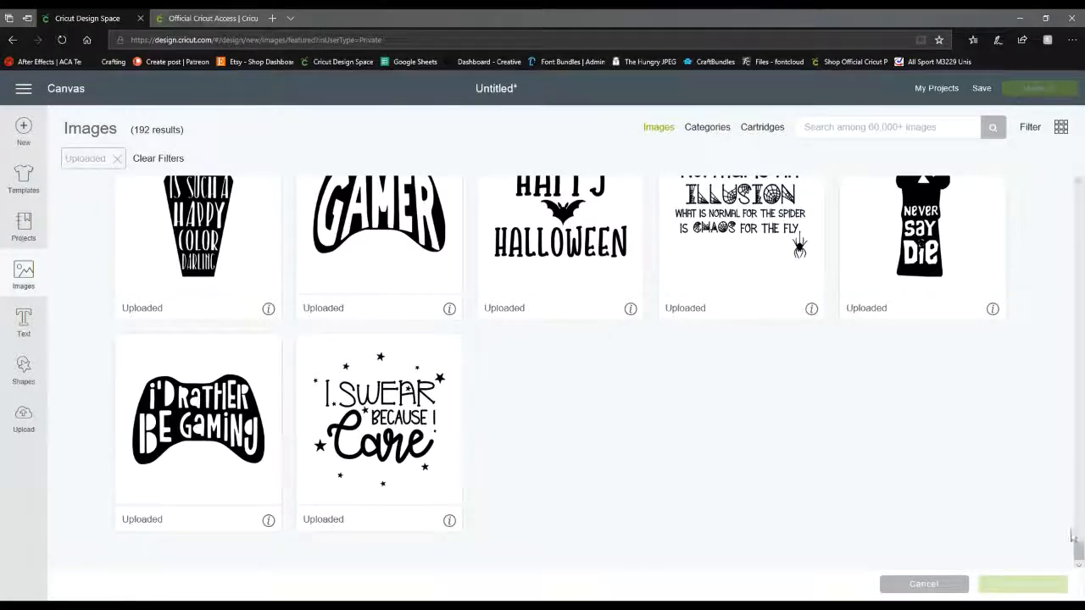
drag(1078, 549, 1080, 150)
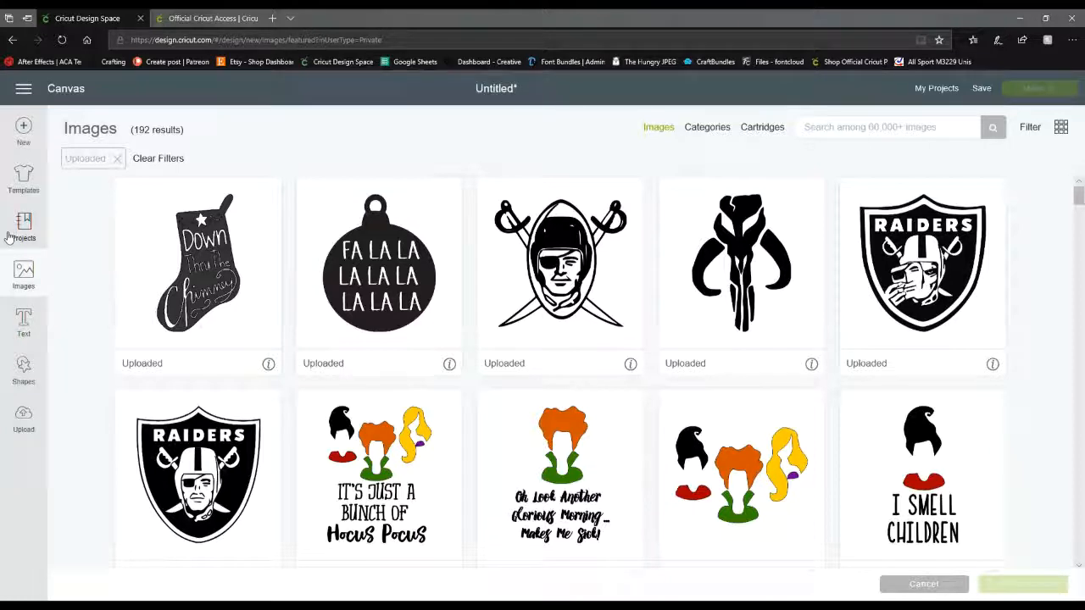
Step: Remove the Uploaded filter, try the Single Layer filter, and replace it with the Multi-Layer filter
click(1027, 129)
click(880, 201)
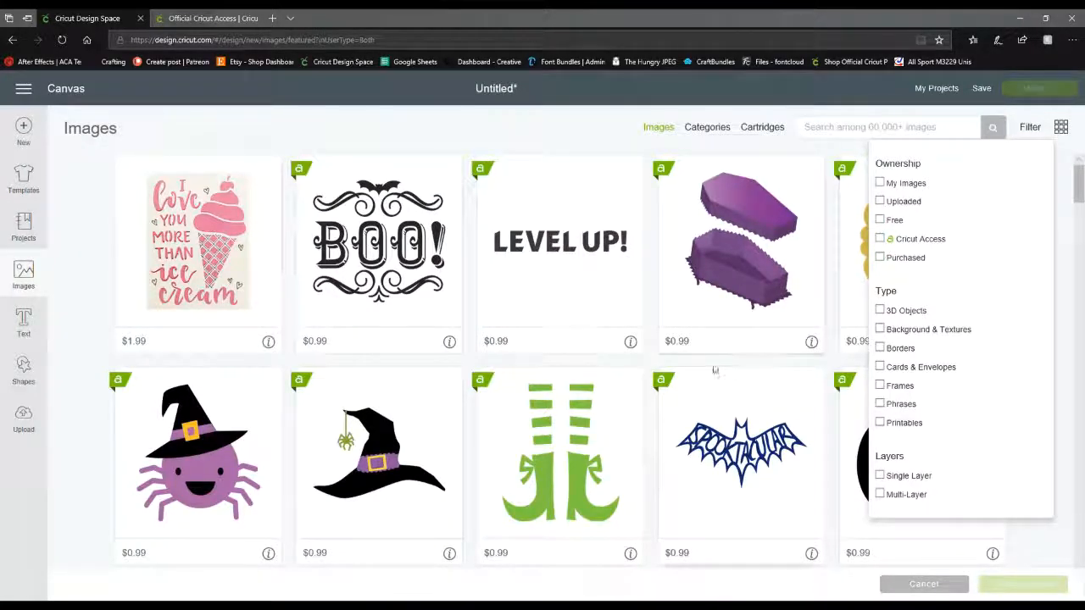
click(880, 476)
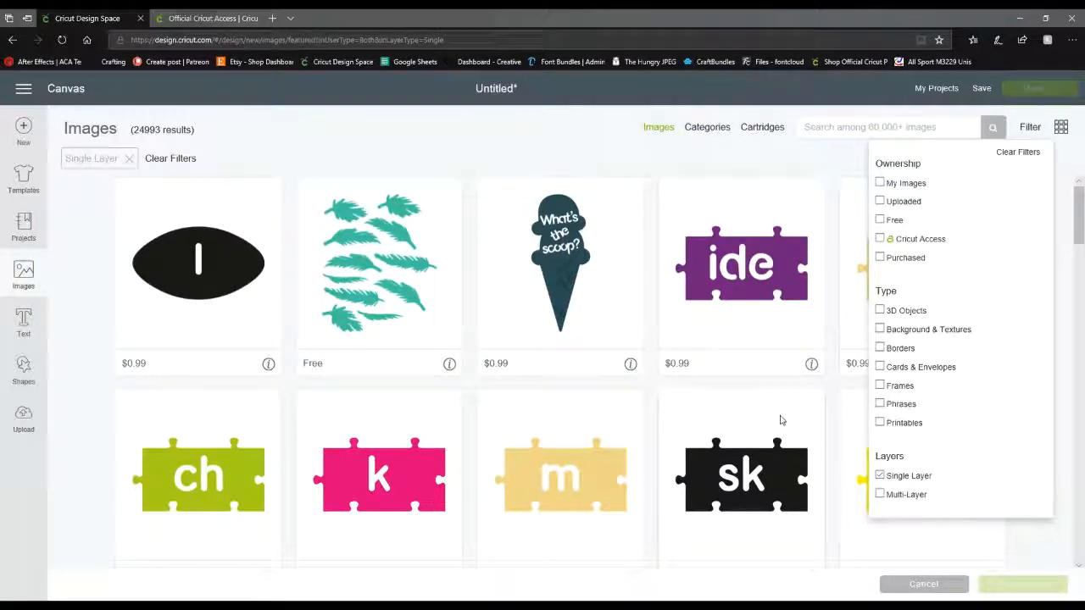
click(880, 475)
click(881, 496)
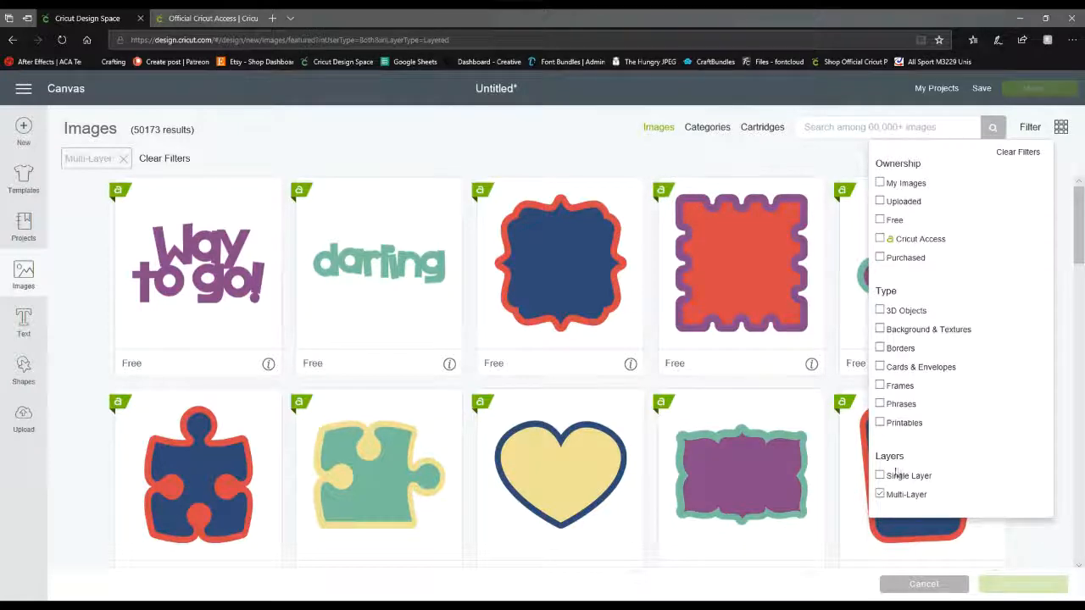
Step: Remove the Multi-Layer filter from the image library and close the filter options
click(880, 494)
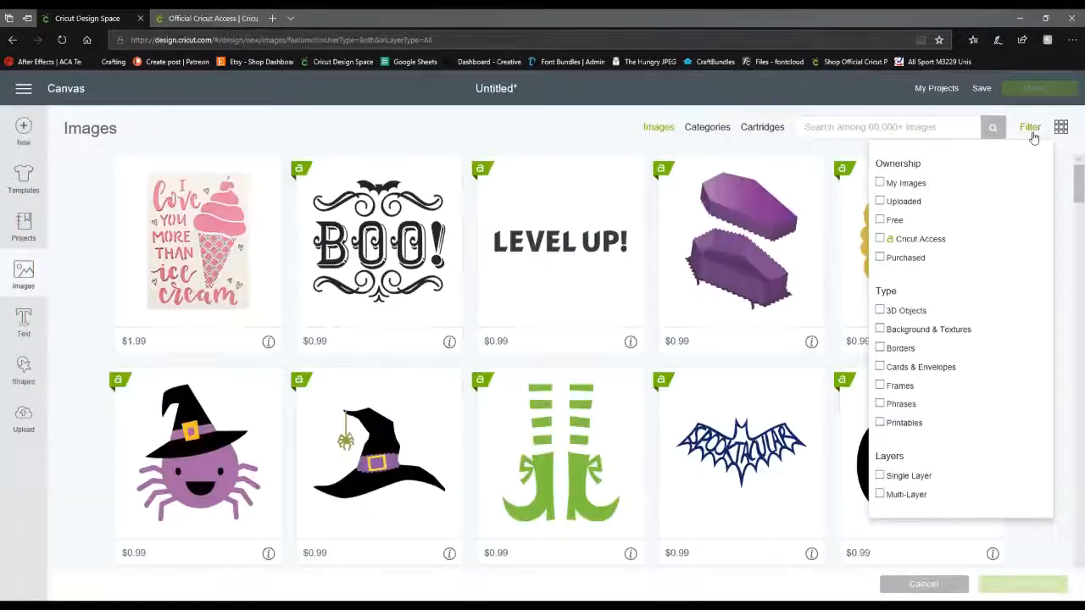
click(1033, 135)
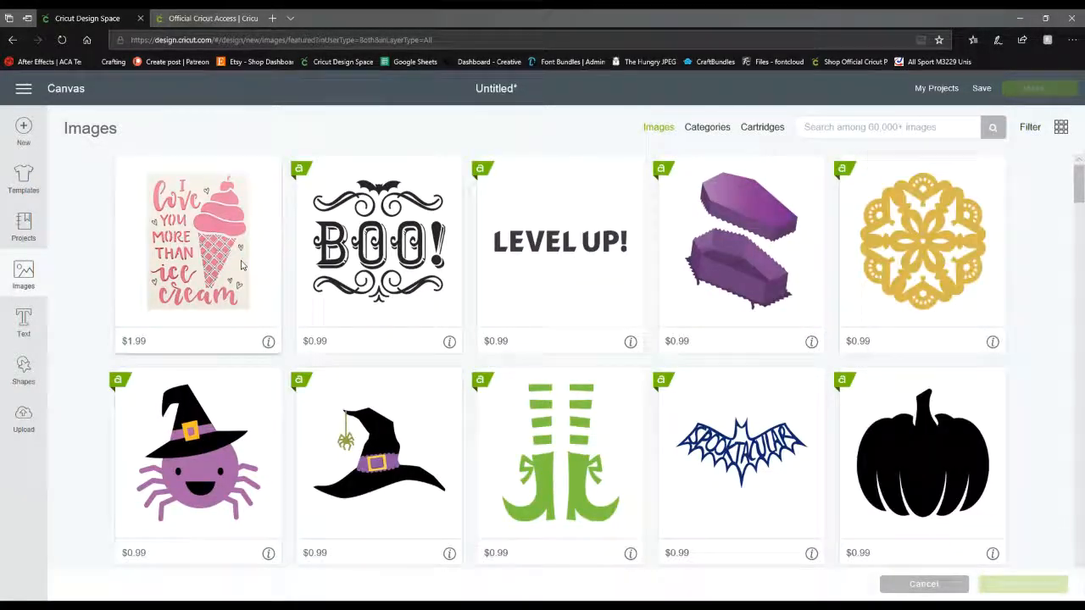
Step: Add a text object reading "Hello" and move it up the canvas to about X 12.3, Y 5.5
click(37, 326)
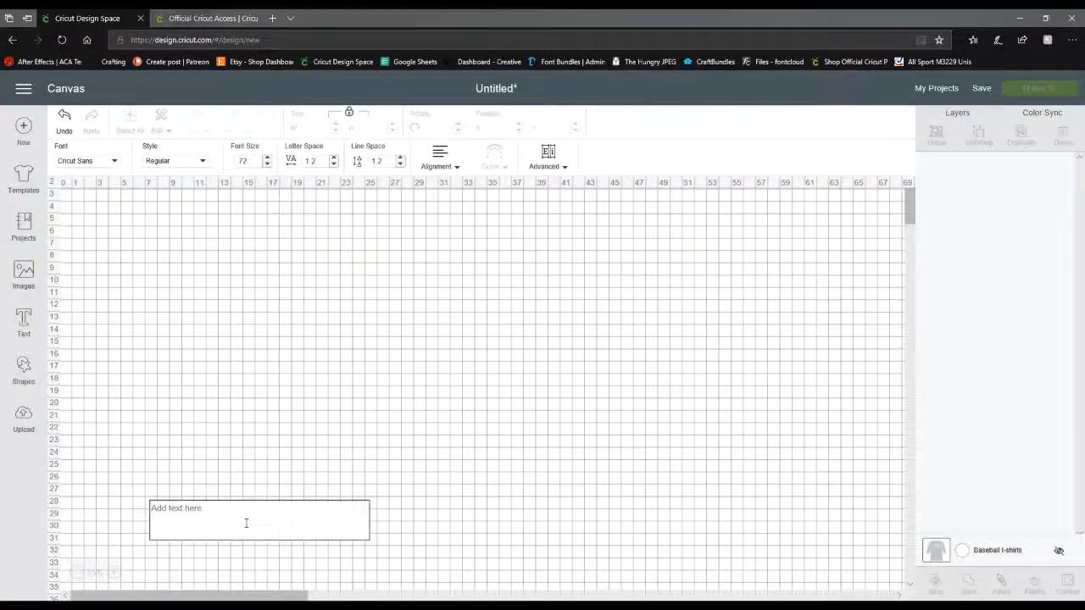
text(Hello)
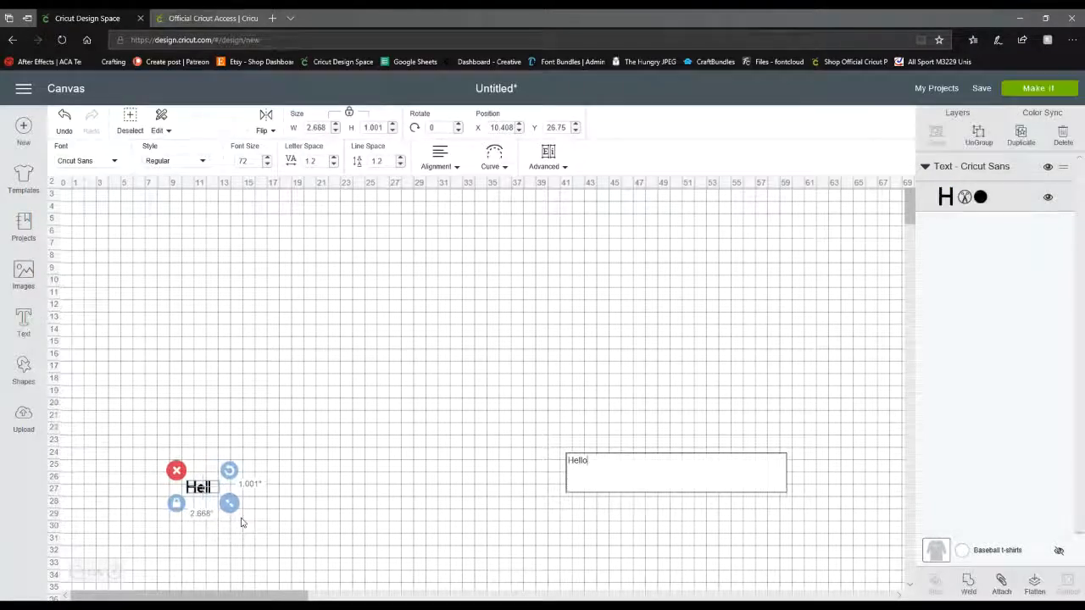
key(ctrl+a)
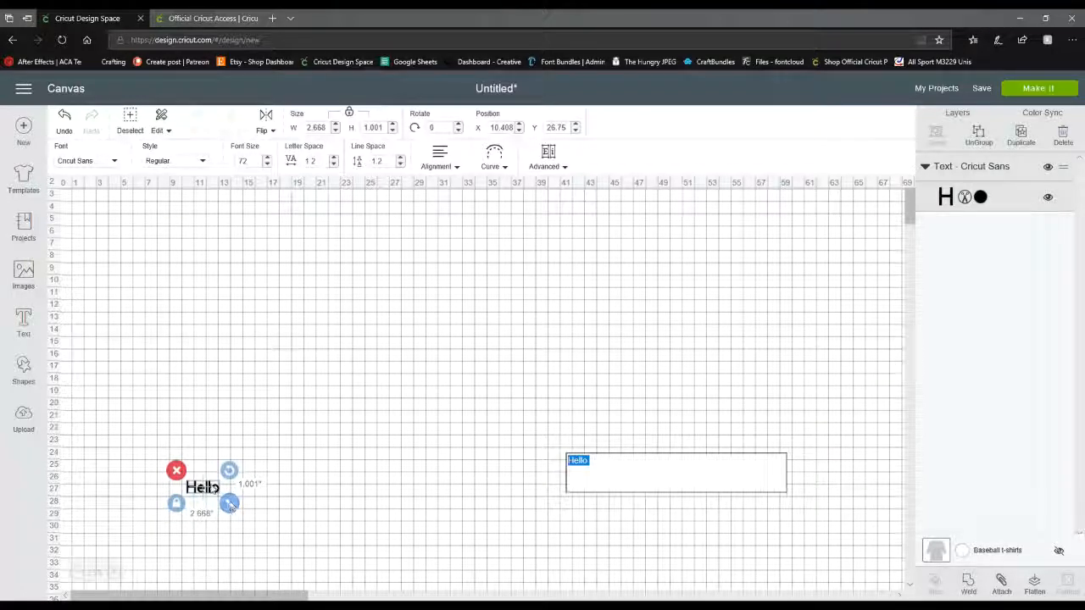
drag(201, 474, 222, 230)
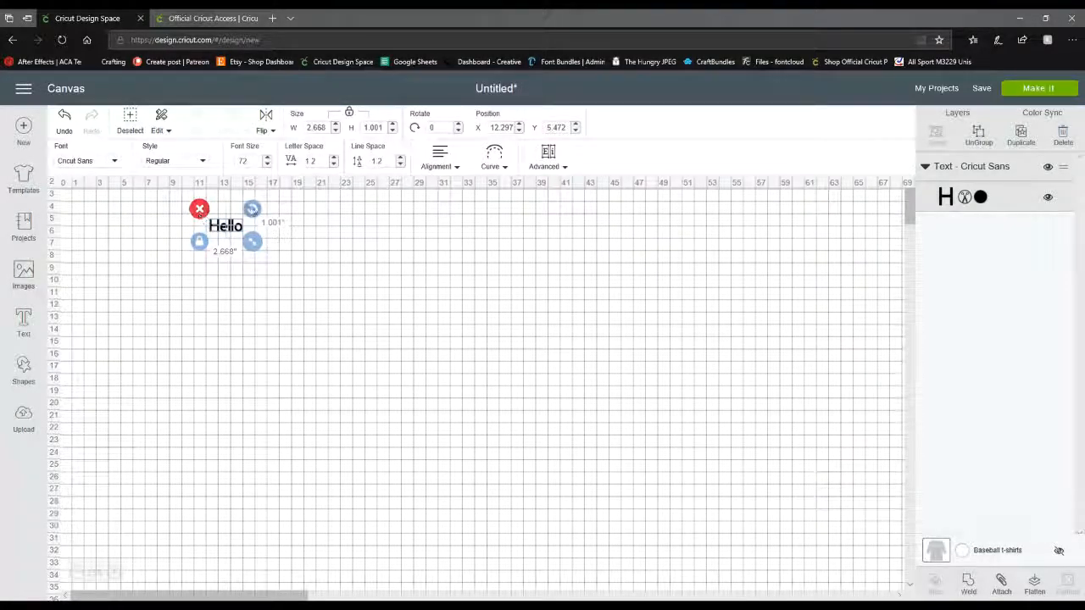
Step: Unlock the Hello text's proportions, stretch it to about 1.4 by 13.3 inches, and undo the distortion
click(197, 243)
drag(251, 242, 244, 397)
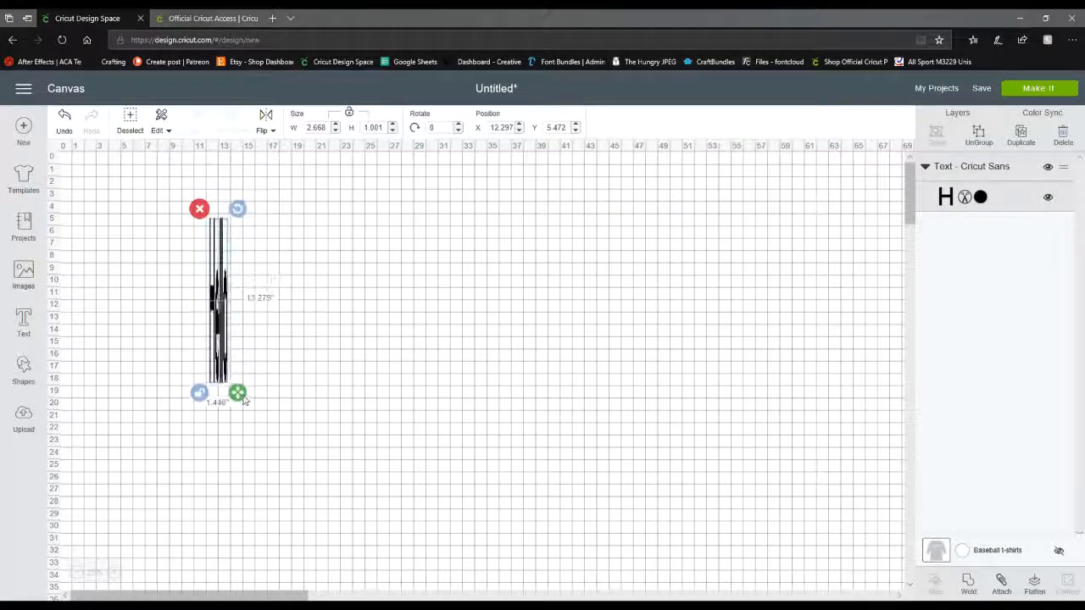
key(ctrl+z)
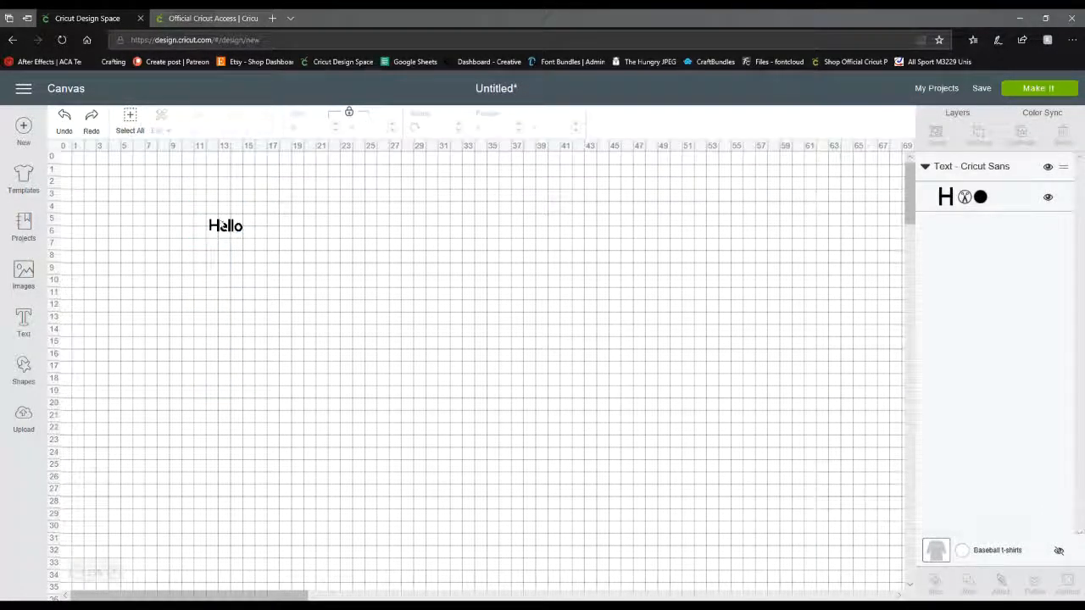
Step: Browse the fonts available for the Hello text, comparing the All list with the System list
click(224, 230)
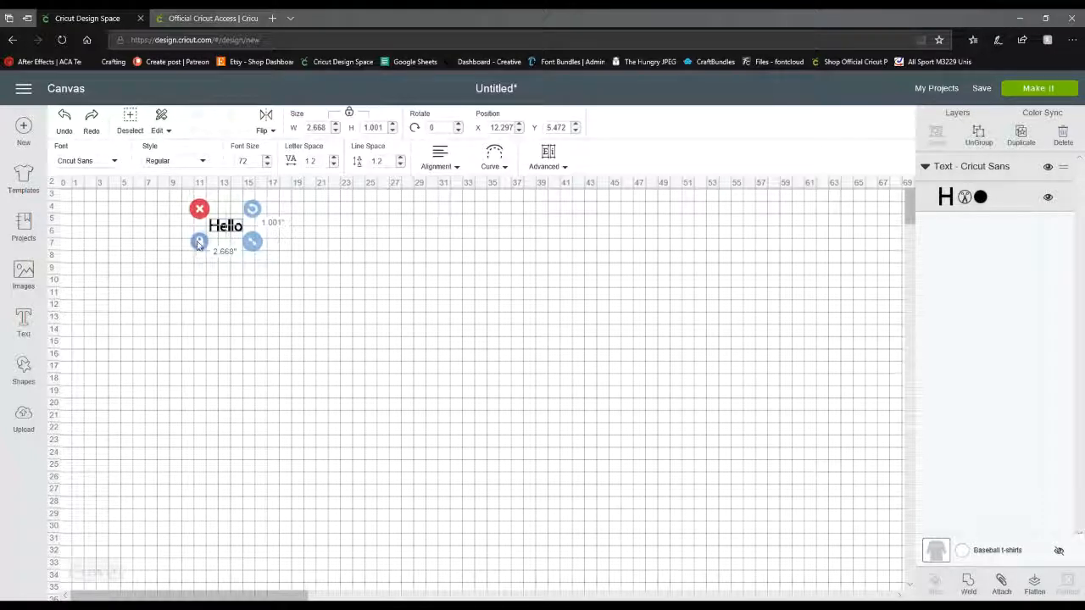
click(115, 161)
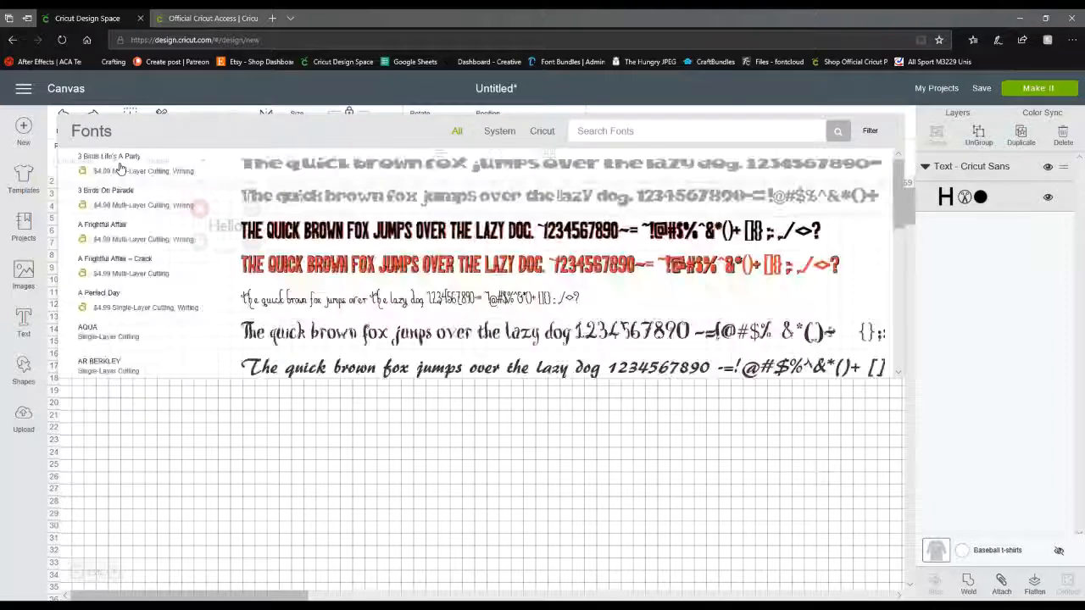
click(510, 135)
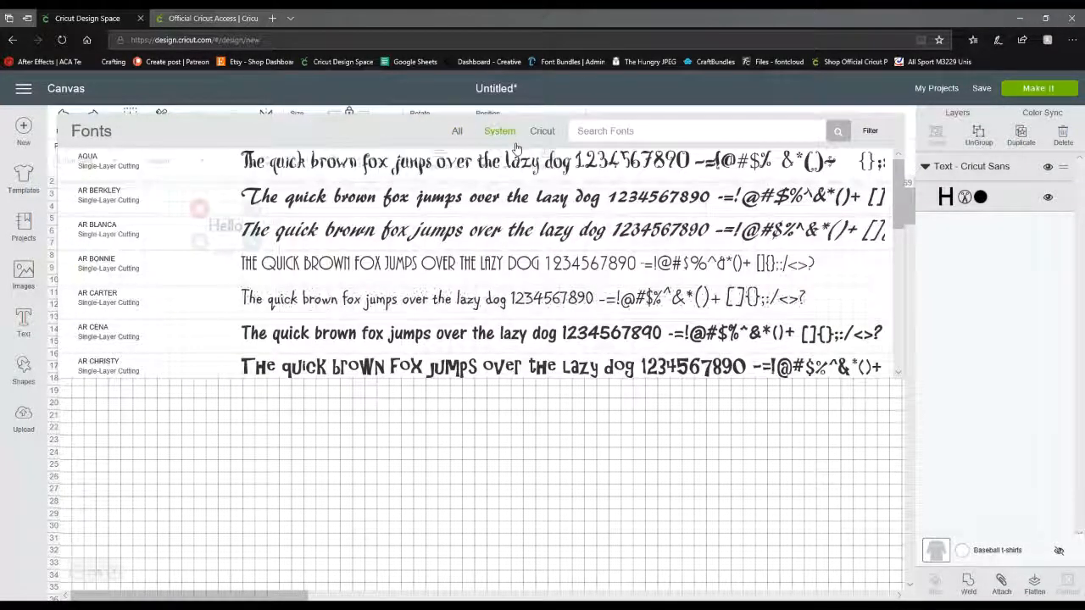
click(460, 132)
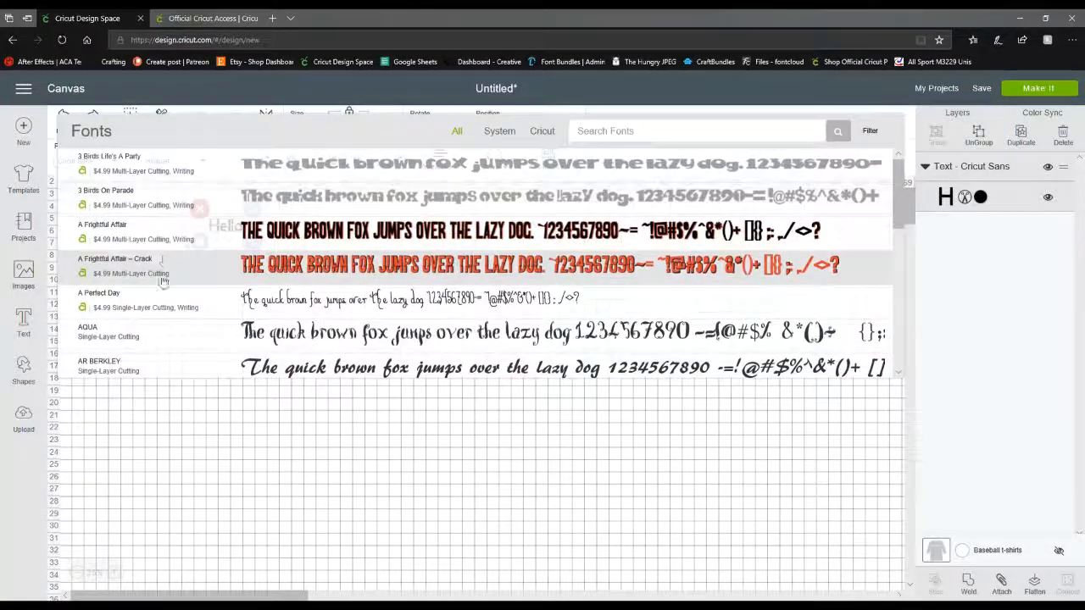
scroll(188, 295, down, 3)
scroll(188, 295, up, 3)
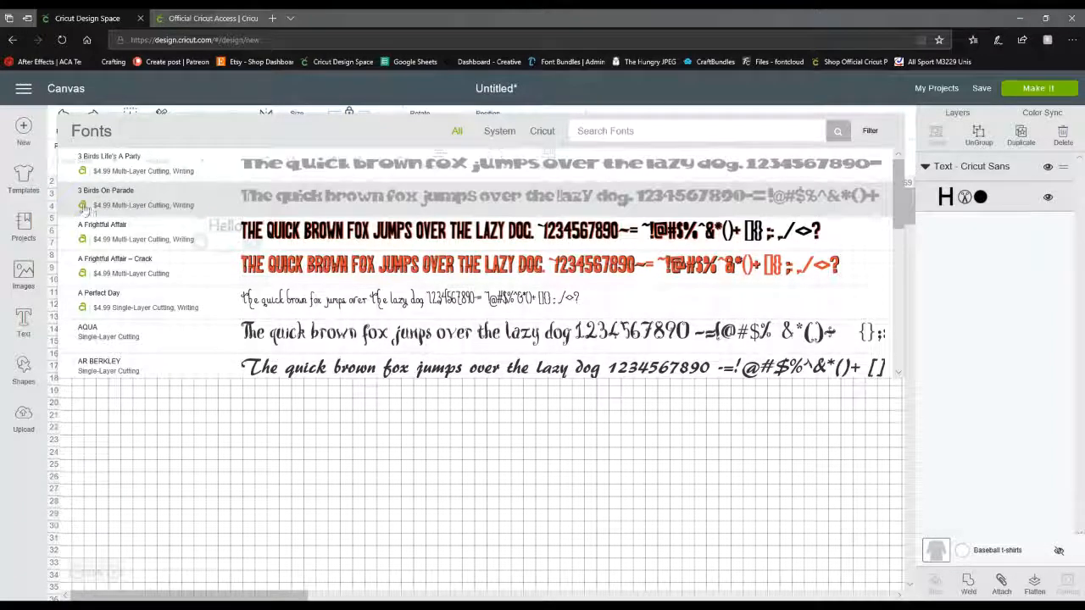
scroll(113, 319, down, 3)
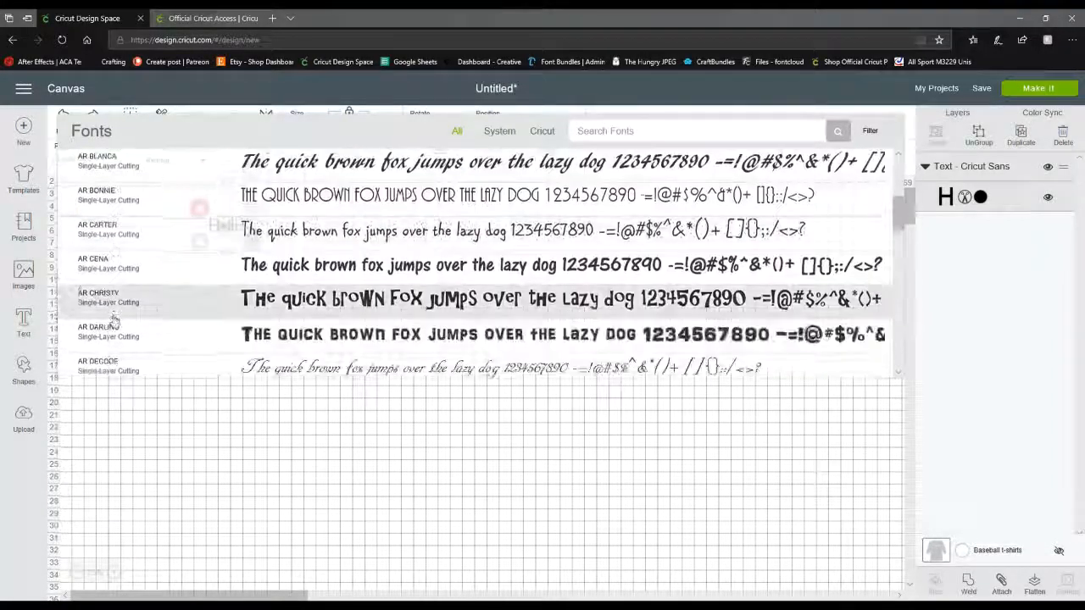
scroll(113, 319, down, 5)
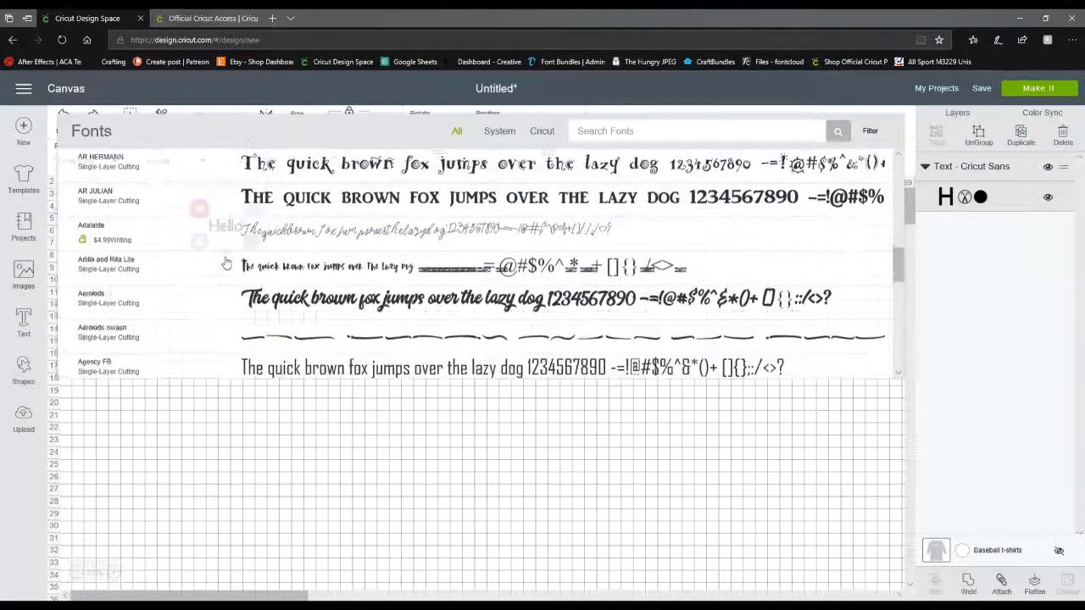
scroll(226, 264, up, 2)
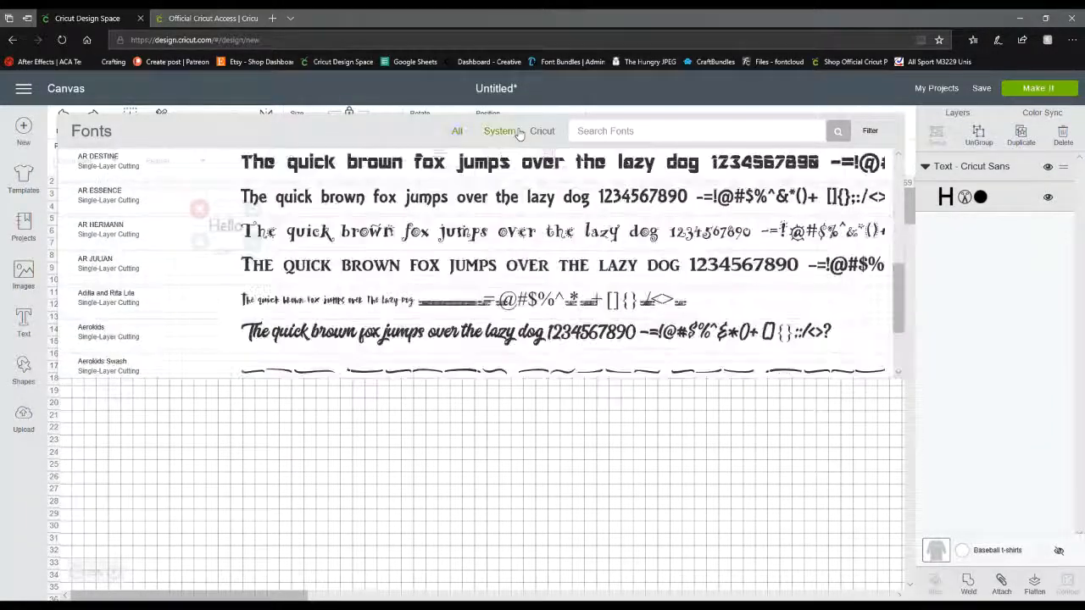
click(517, 133)
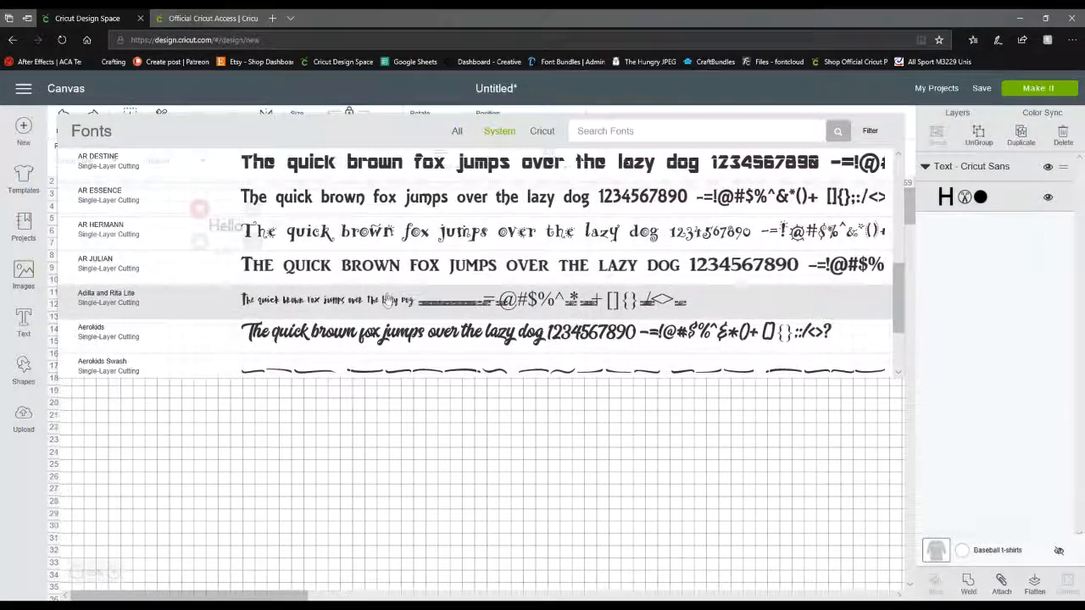
scroll(386, 300, down, 1)
scroll(385, 300, up, 3)
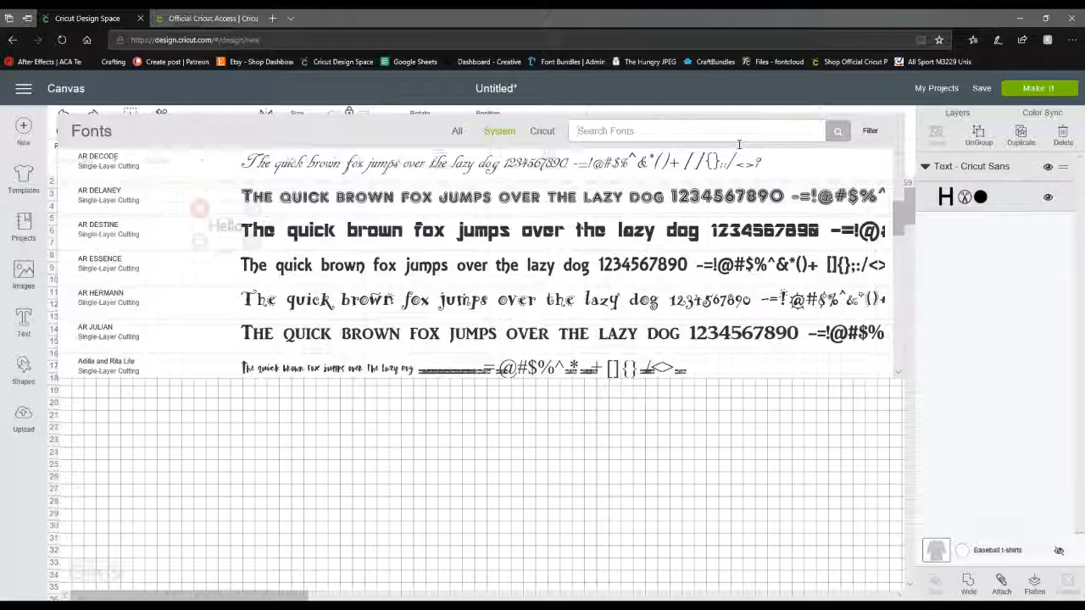
Step: Try searching the system fonts for "itsy bity" with shortened spellings, and clear the search
text(itsy bity)
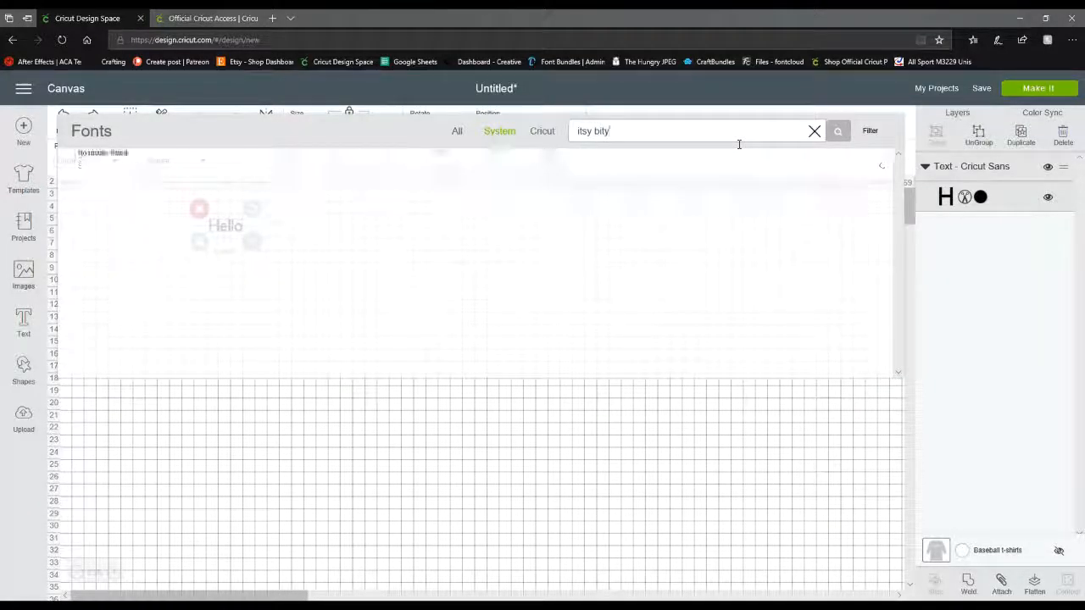
key(BackSpace)
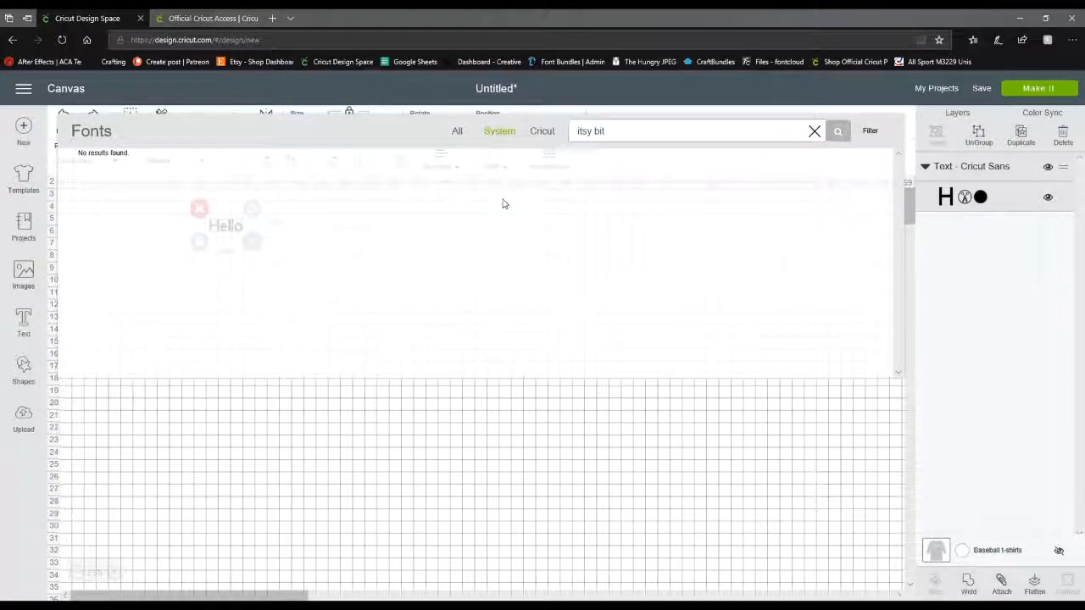
key(BackSpace)
text(tsy)
key(ctrl+a)
key(BackSpace)
Step: Search the system fonts for "salty" and apply SaltyFriesFat to the Hello text
text(sa)
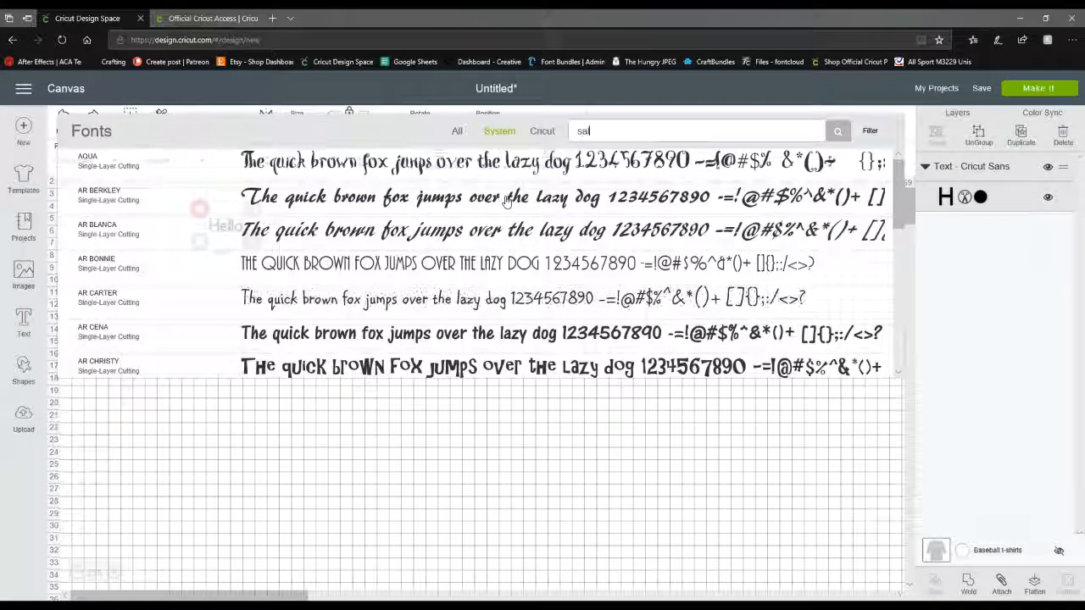
text(lty)
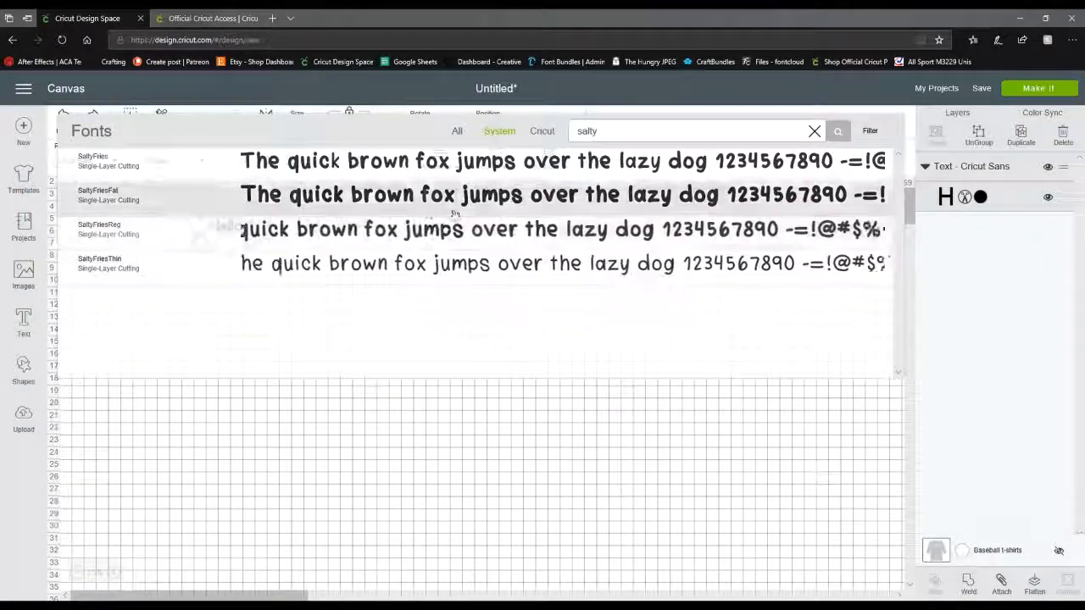
click(426, 219)
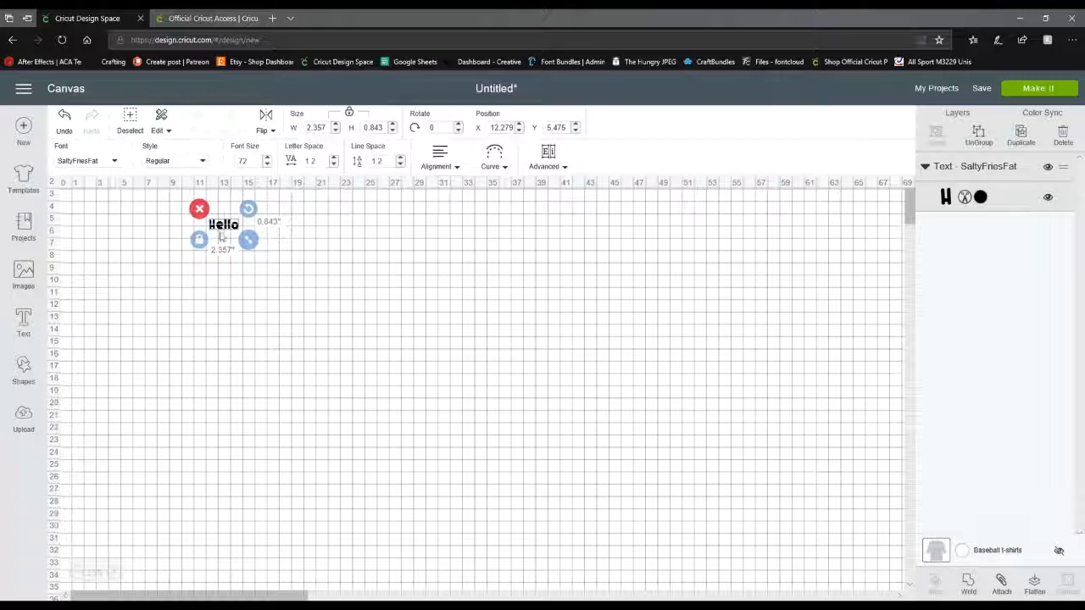
Step: Enlarge the Hello text proportionally to about 28.7 by 10.3 inches and move it to about X 4.6, Y 1.1
drag(247, 240, 569, 465)
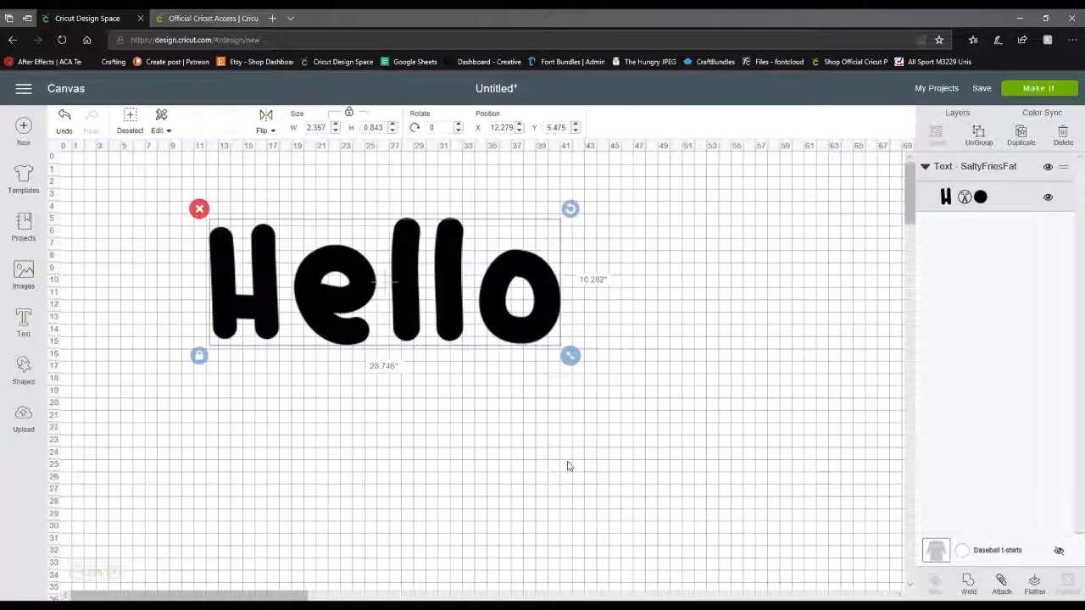
drag(491, 332, 399, 275)
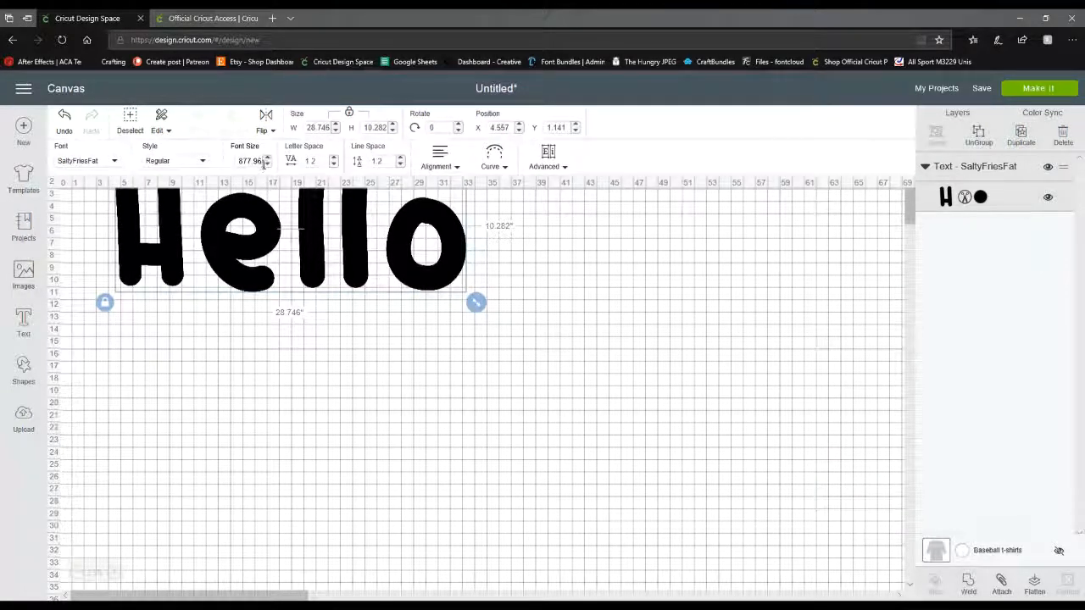
Step: Try the Bold style on the Hello text and return it to Regular
drag(265, 161, 237, 160)
click(200, 161)
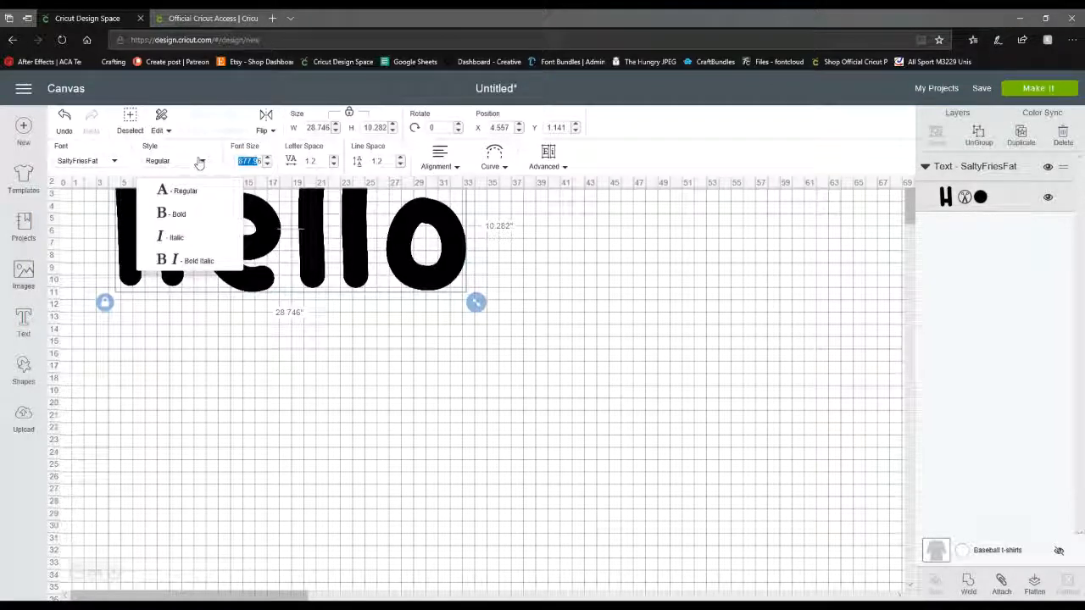
click(188, 214)
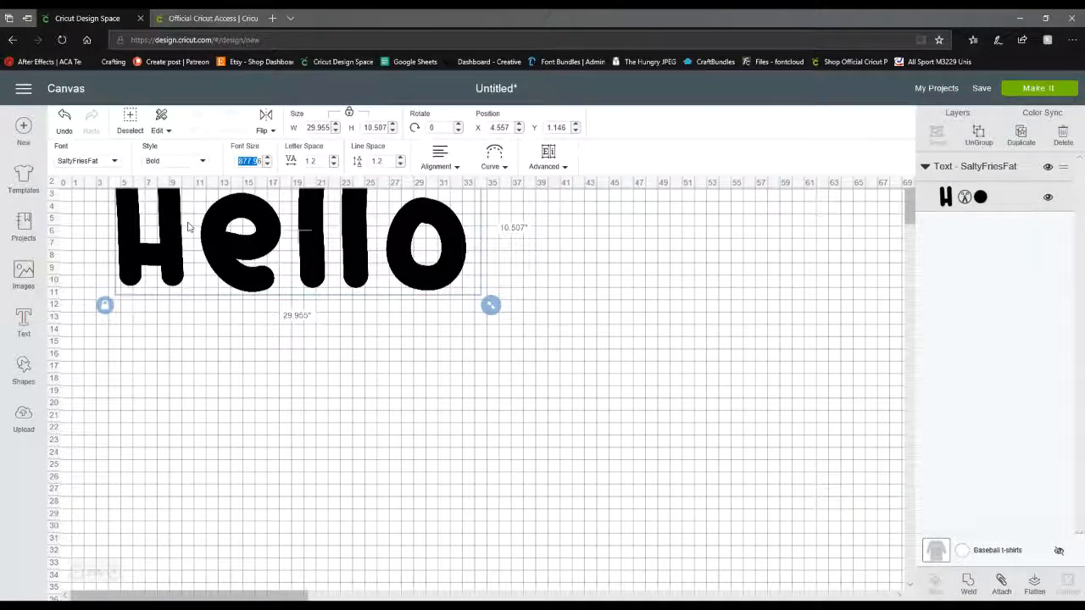
click(173, 161)
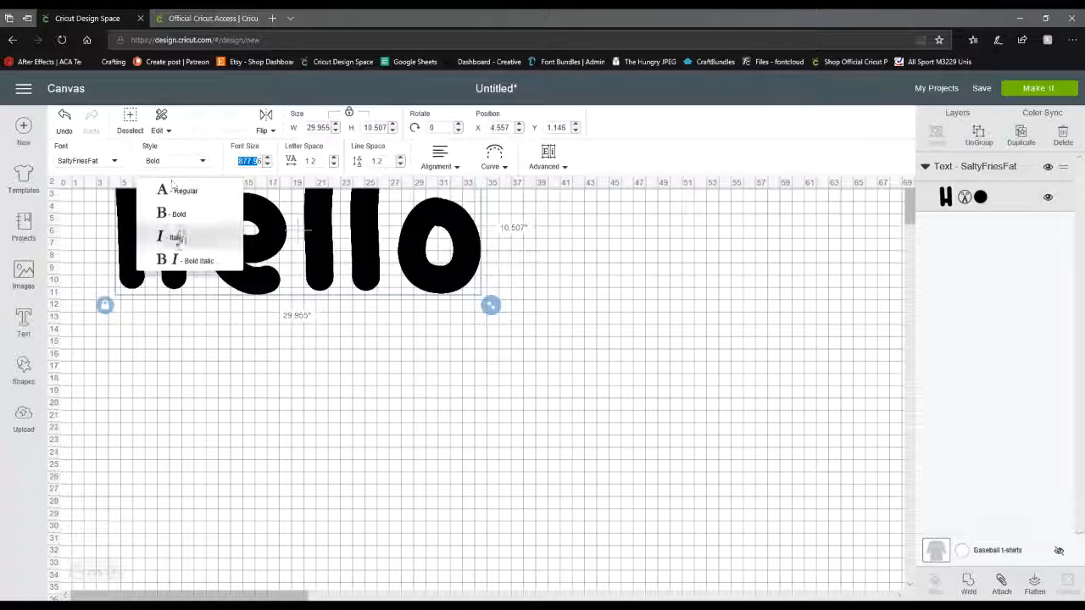
click(177, 191)
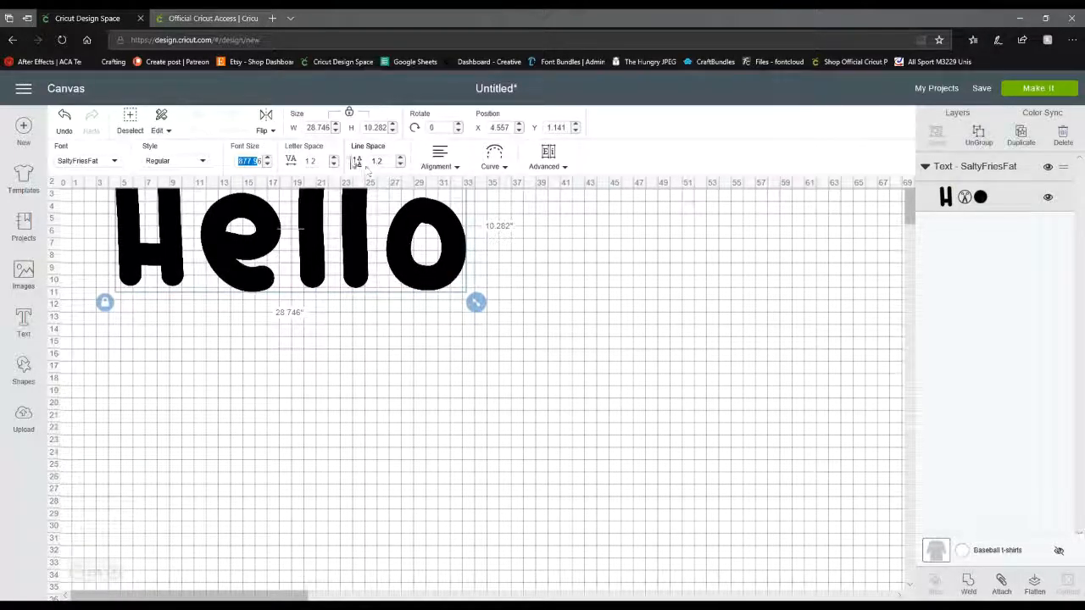
Step: Move the Hello text down to about Y 7.5 and set its letter space to 1 after trying wider spacing up to 2
drag(308, 201, 308, 278)
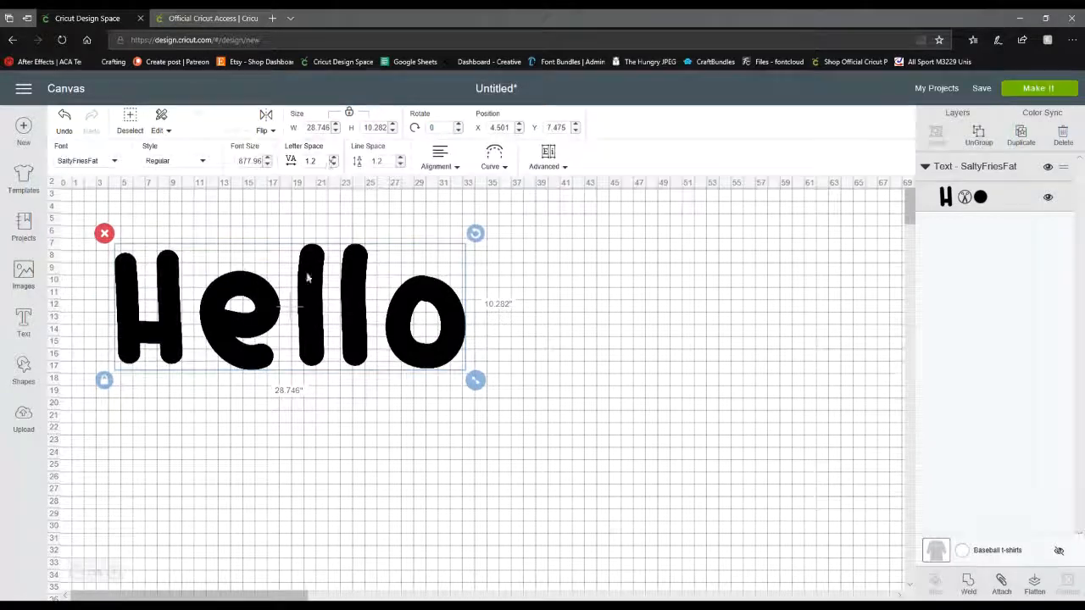
click(335, 159)
click(335, 158)
click(335, 158)
click(336, 160)
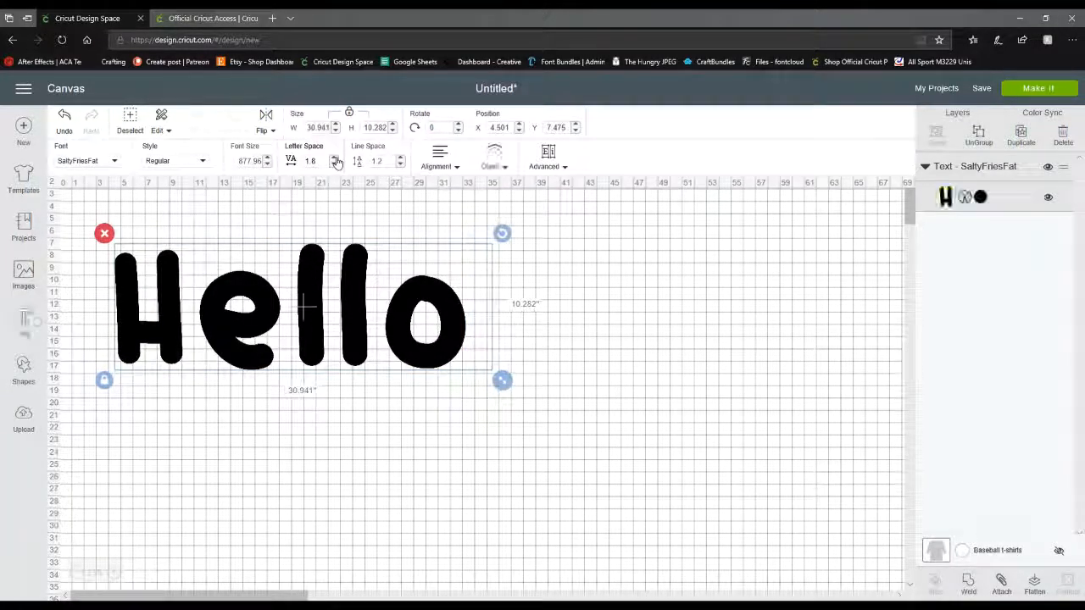
click(335, 159)
click(335, 159)
click(336, 159)
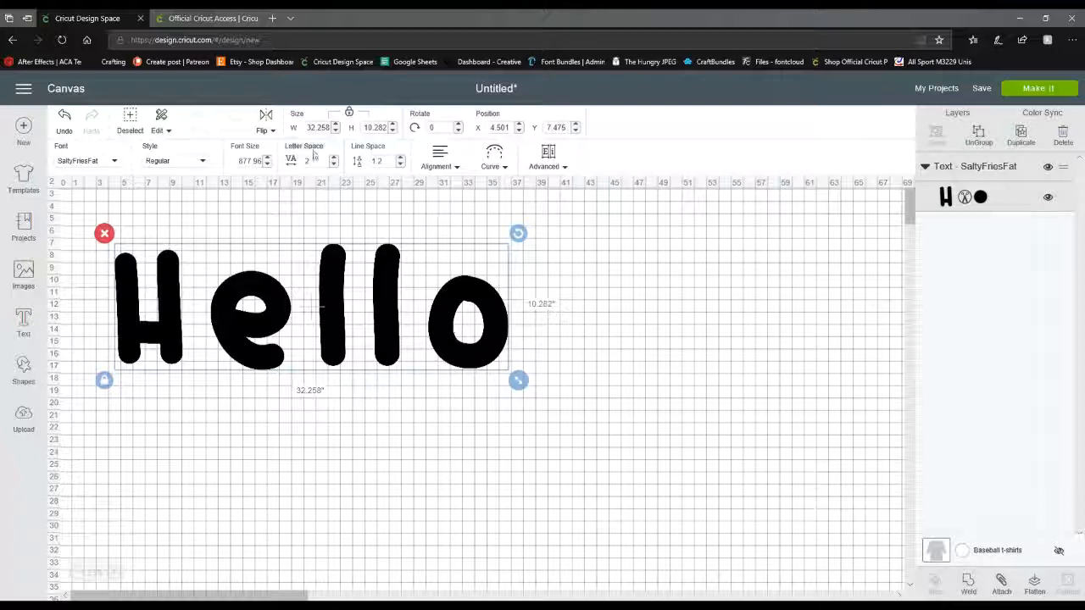
text(1)
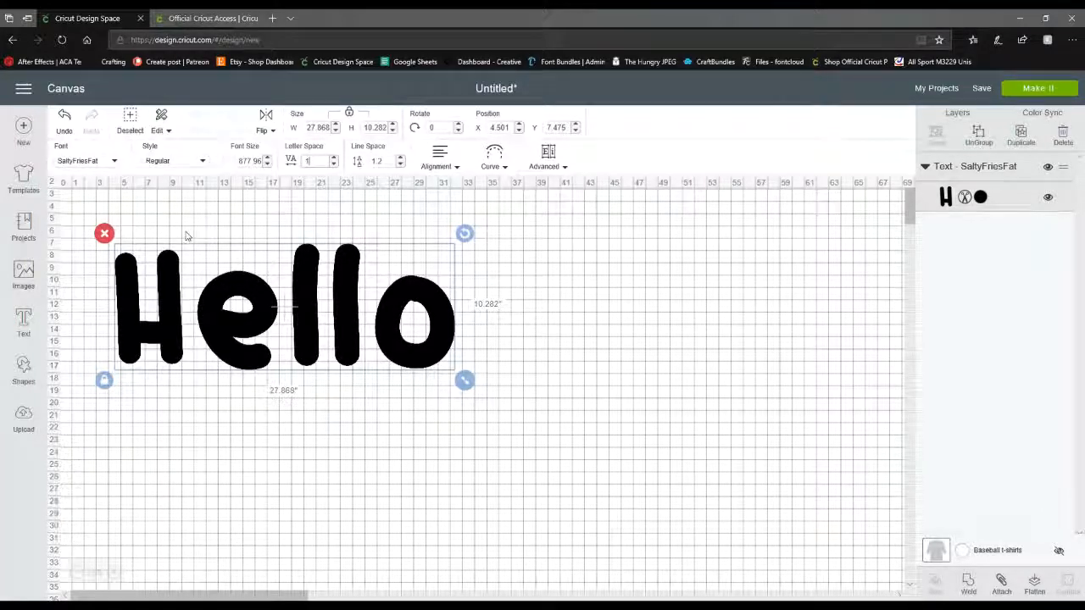
Step: Set the Hello text's alignment to Center and move it slightly up to about X 4.2, Y 6.8
click(437, 161)
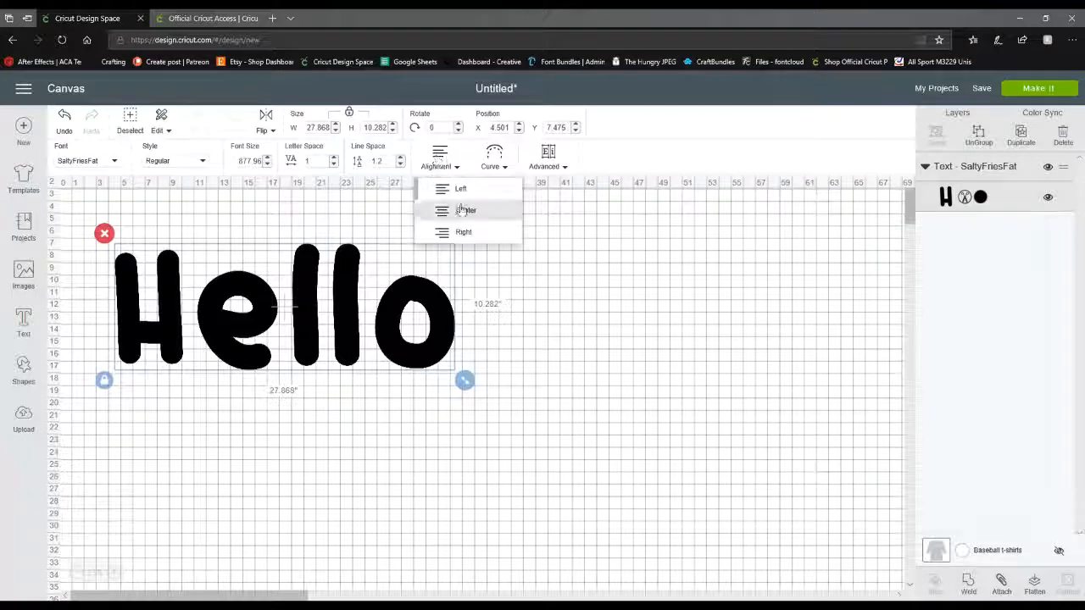
click(462, 208)
drag(341, 330, 335, 264)
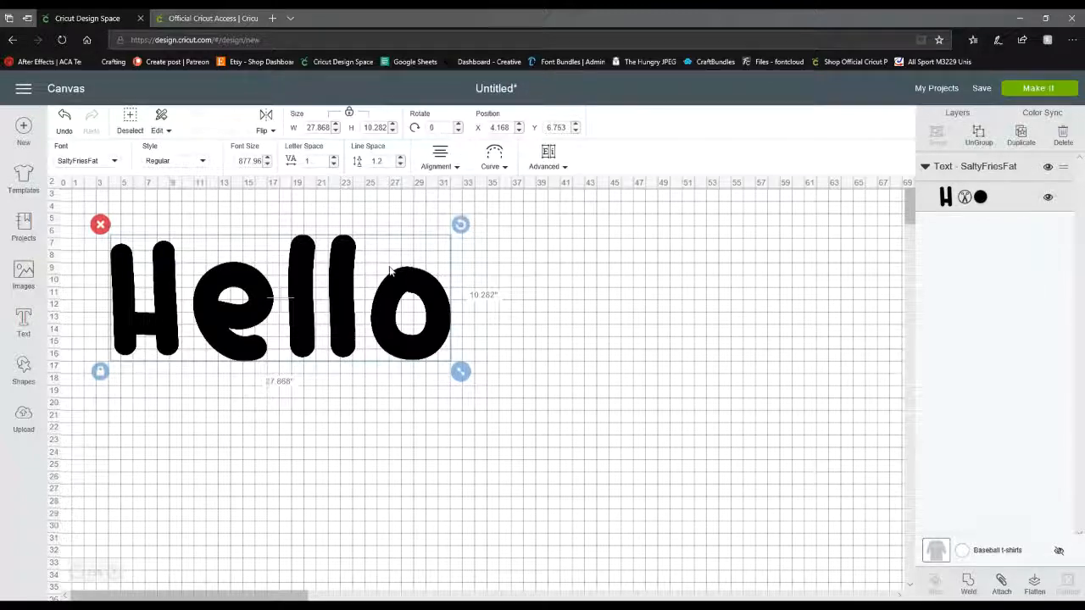
Step: Move the Hello text to about X 5.8, Y 7.3 and curve it with a diameter of about -39
mouse_move(394, 285)
mouse_down()
mouse_move(417, 295)
mouse_move(412, 287)
mouse_up()
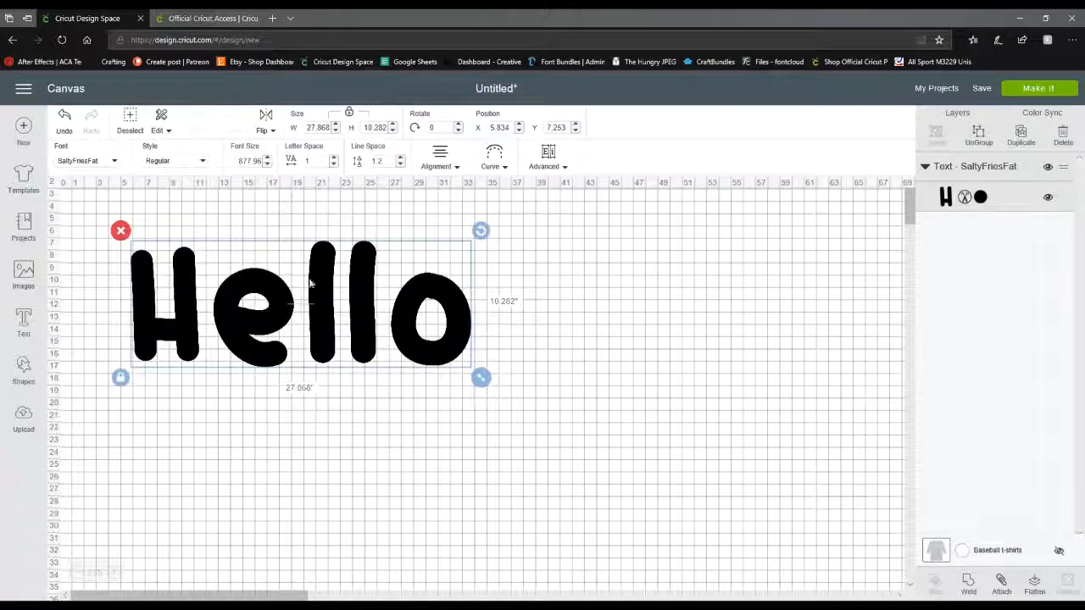
click(506, 166)
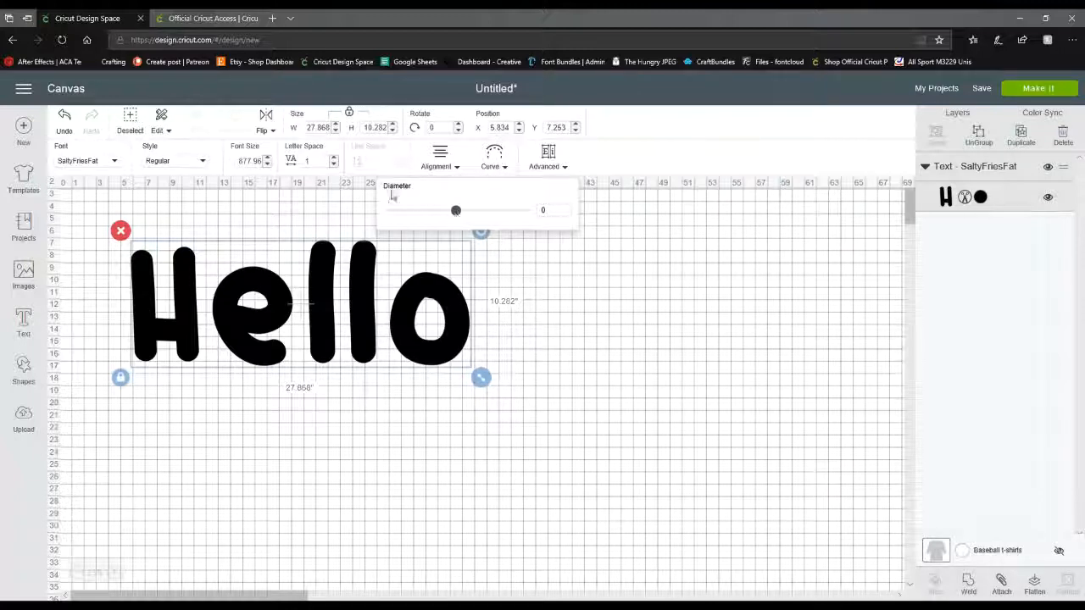
click(495, 161)
drag(456, 216, 409, 233)
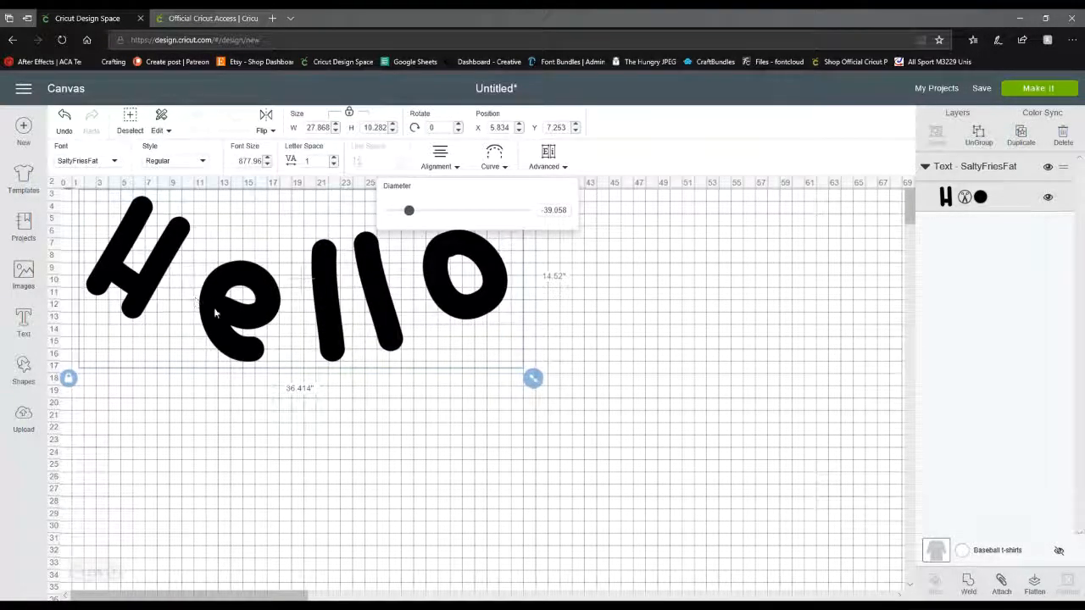
click(492, 161)
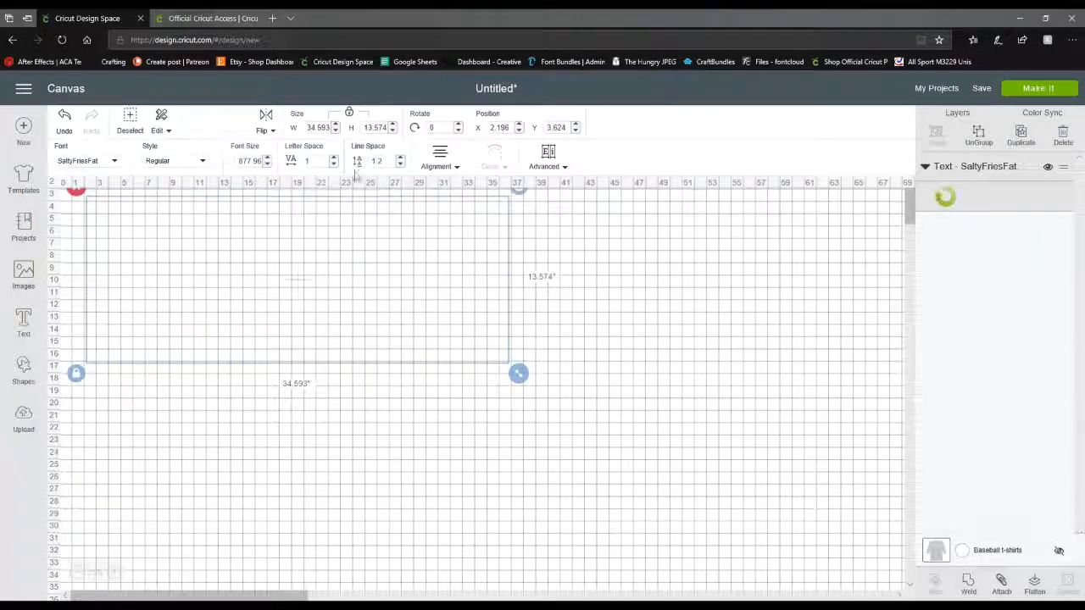
Step: Tighten the curved Hello text's letter space to 0.2 after trying tighter spacing down to -0.3
click(335, 164)
click(336, 164)
click(335, 164)
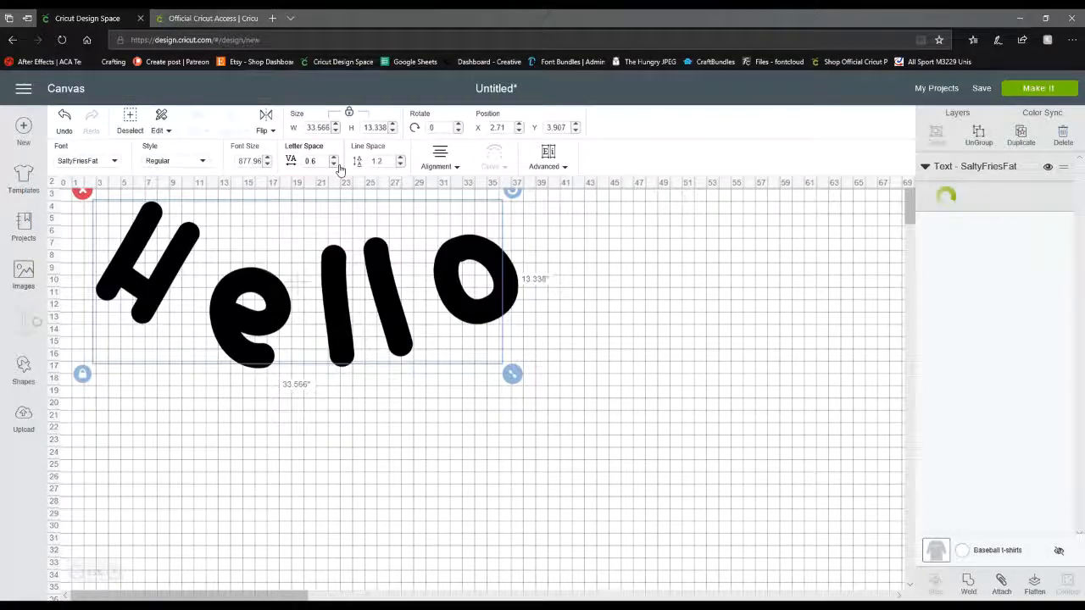
click(335, 165)
click(336, 164)
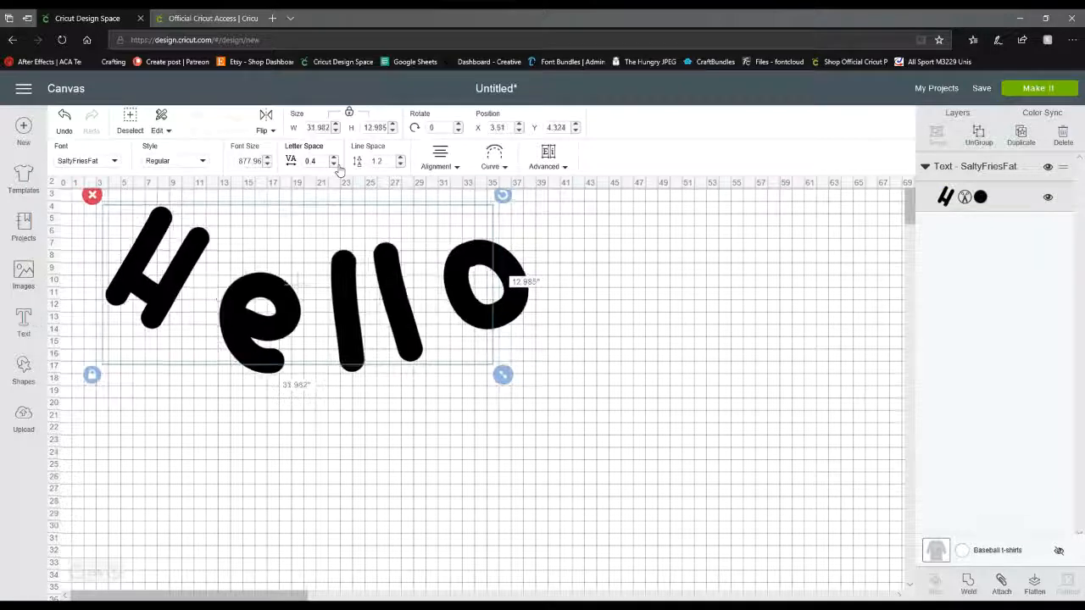
click(335, 165)
click(335, 165)
click(333, 165)
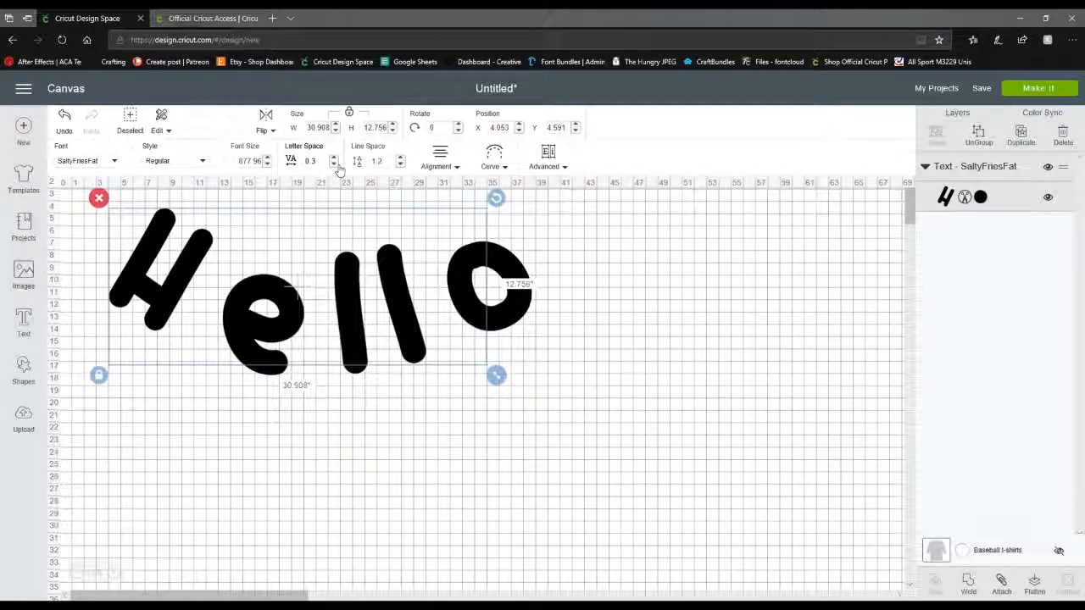
click(333, 164)
click(334, 164)
click(334, 165)
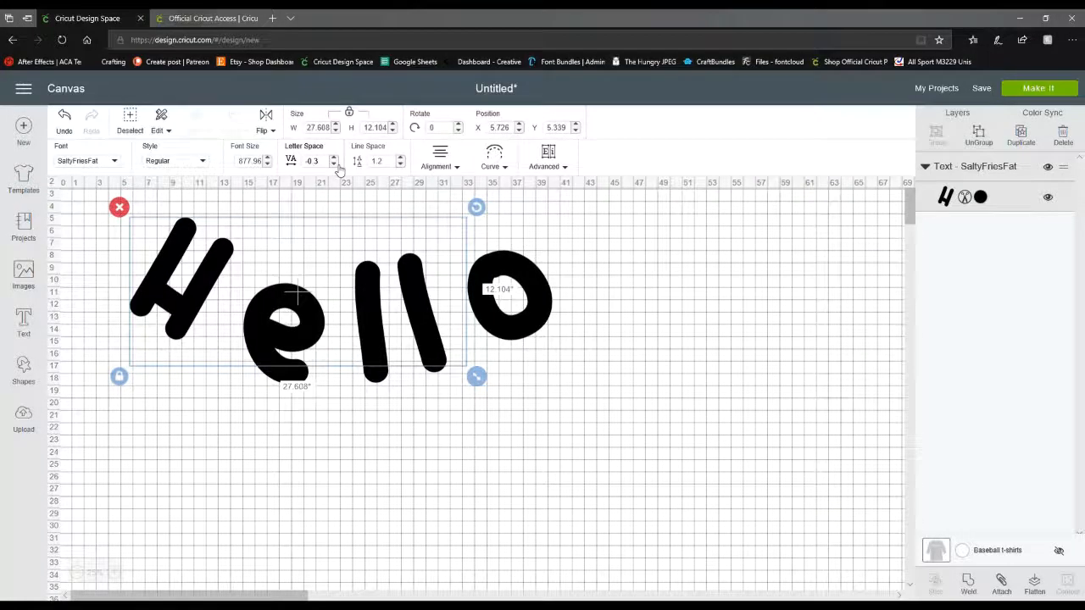
click(334, 160)
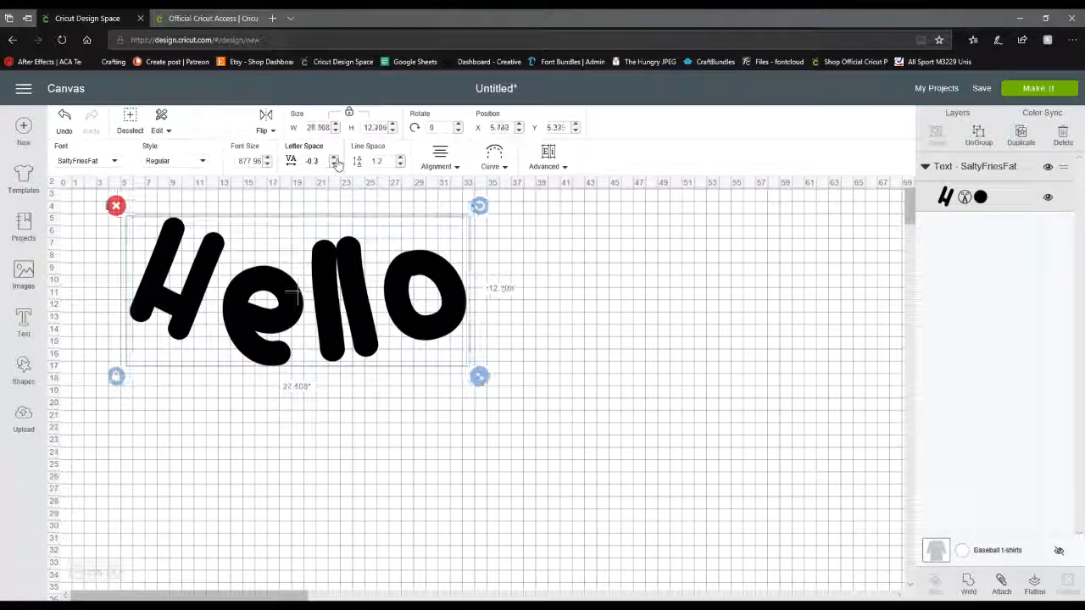
click(335, 160)
click(336, 159)
click(335, 159)
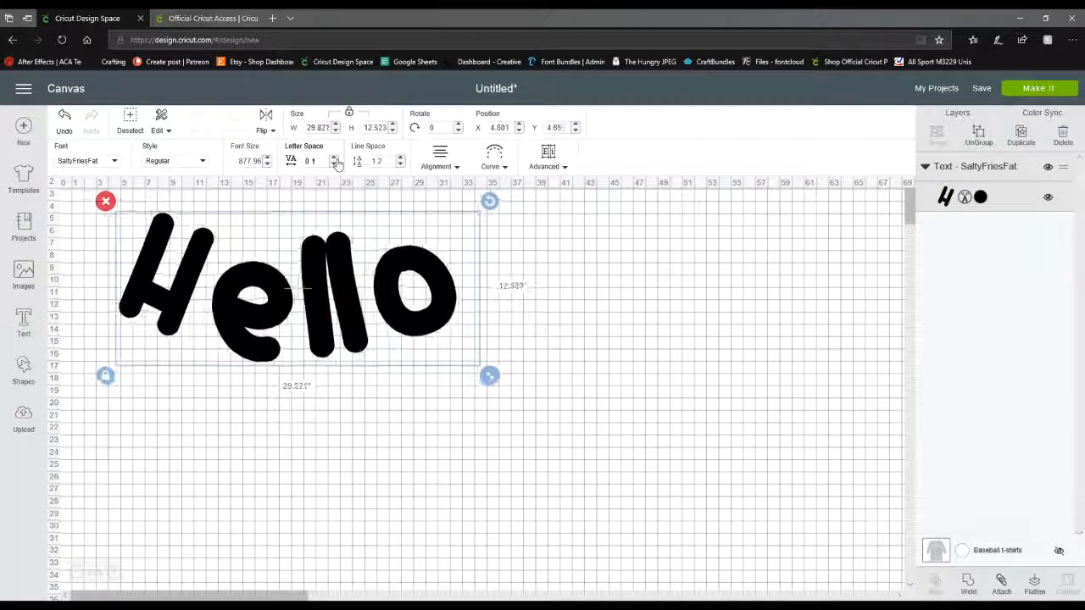
click(336, 160)
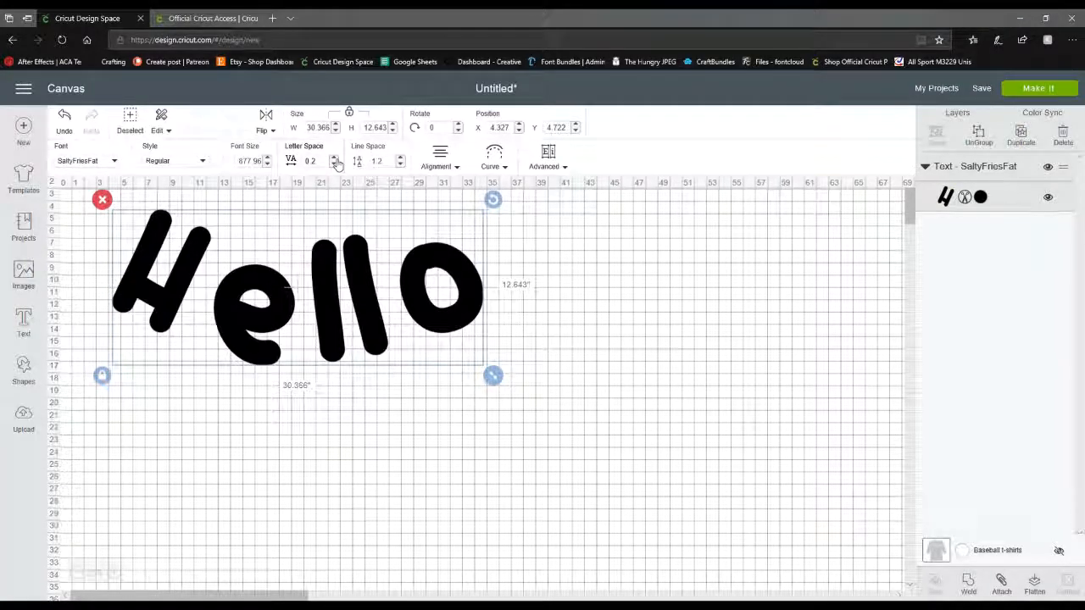
Step: Try curving the Hello text the opposite way with a diameter of about 38.4 and reset the diameter to 0
click(496, 157)
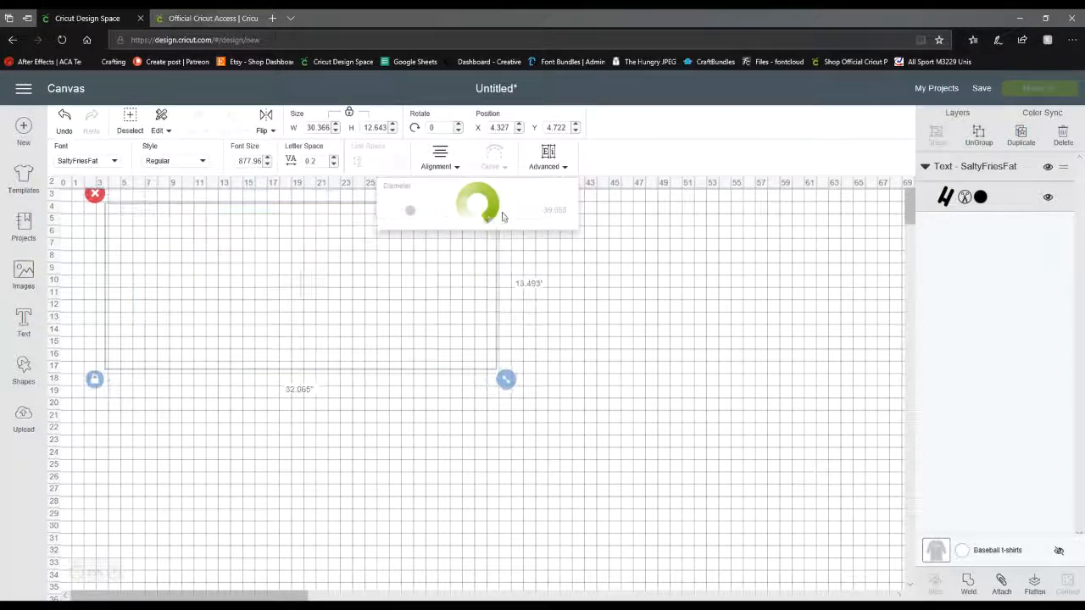
mouse_move(501, 213)
mouse_down()
mouse_move(411, 214)
mouse_move(515, 219)
mouse_move(502, 219)
mouse_up()
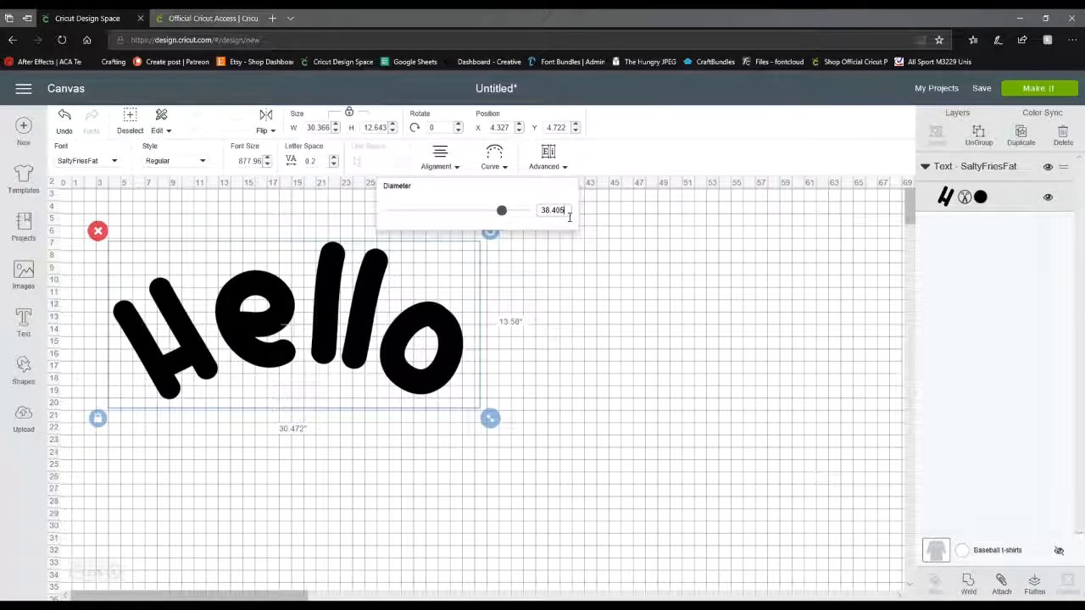
double_click(569, 217)
text(0)
key(Return)
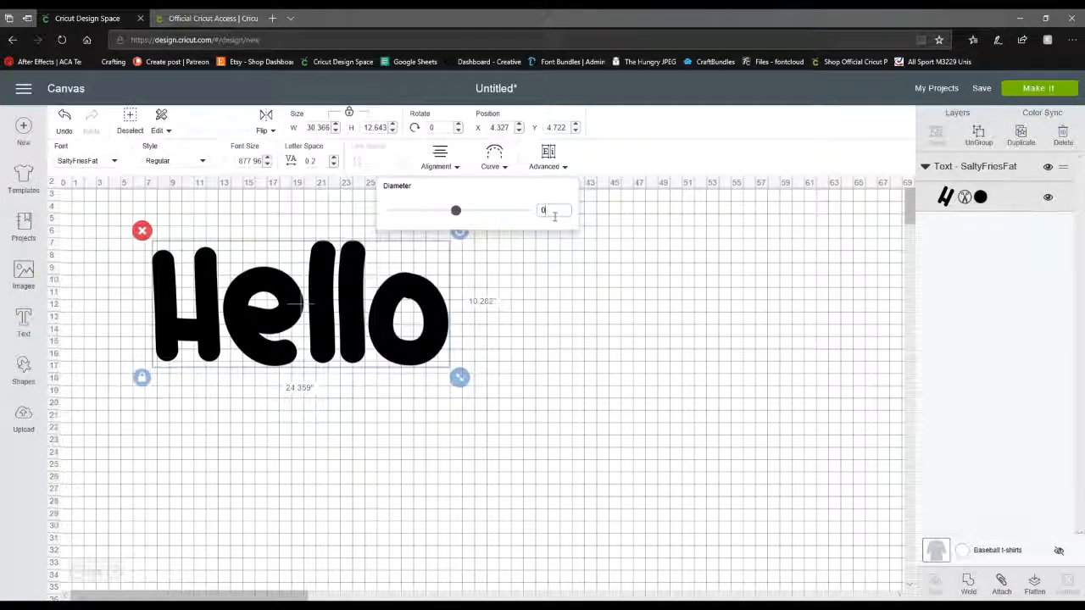
Step: Ungroup the Hello text to letters, enlarging the H and staggering the e and both l letters vertically
click(551, 158)
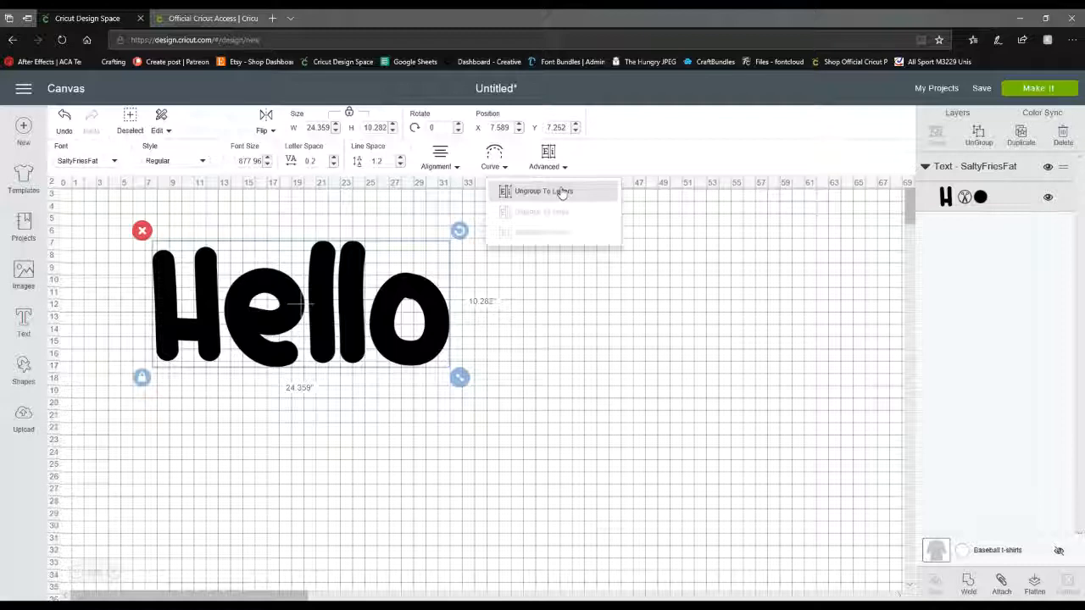
click(561, 192)
click(182, 324)
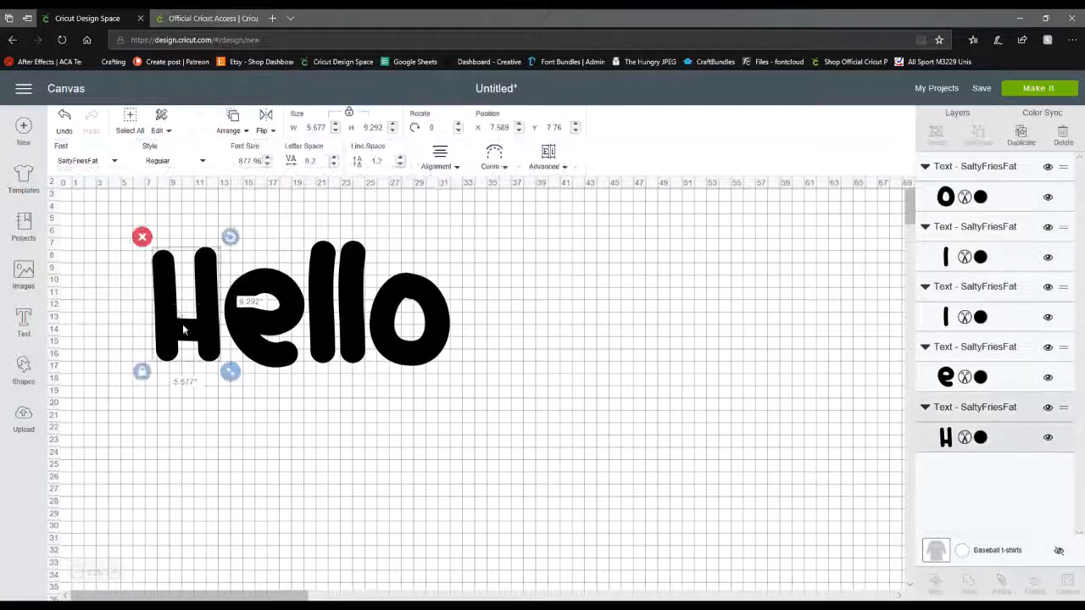
drag(229, 371, 325, 364)
drag(352, 303, 352, 287)
Step: Enlarge the o so it fills more height beside the second l and lower the e slightly
click(409, 317)
drag(460, 382, 496, 419)
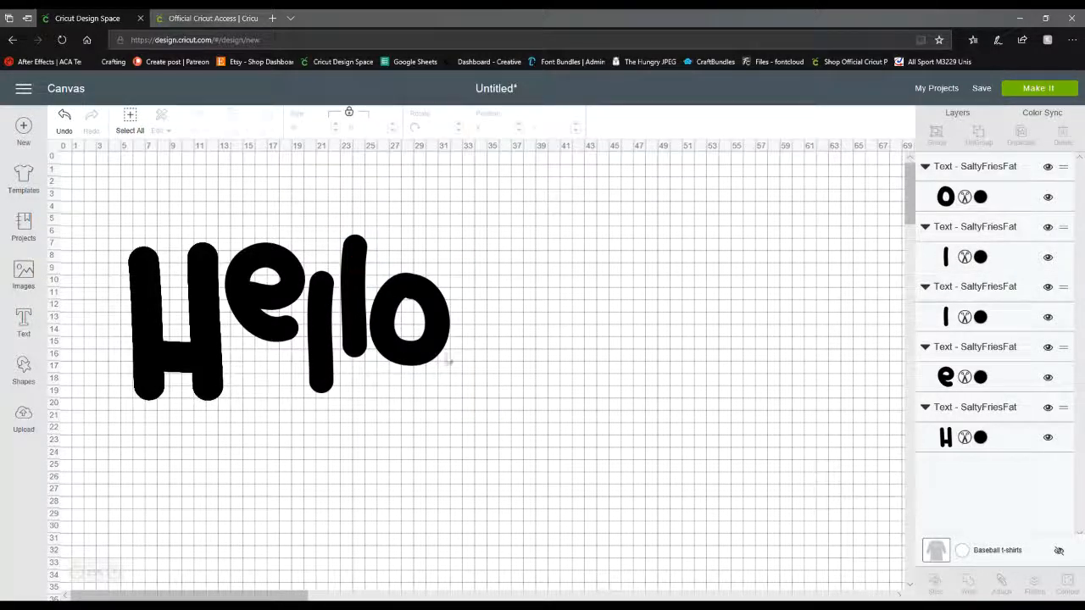
click(448, 362)
click(461, 382)
click(436, 354)
drag(457, 376, 487, 406)
drag(419, 370, 420, 364)
click(638, 384)
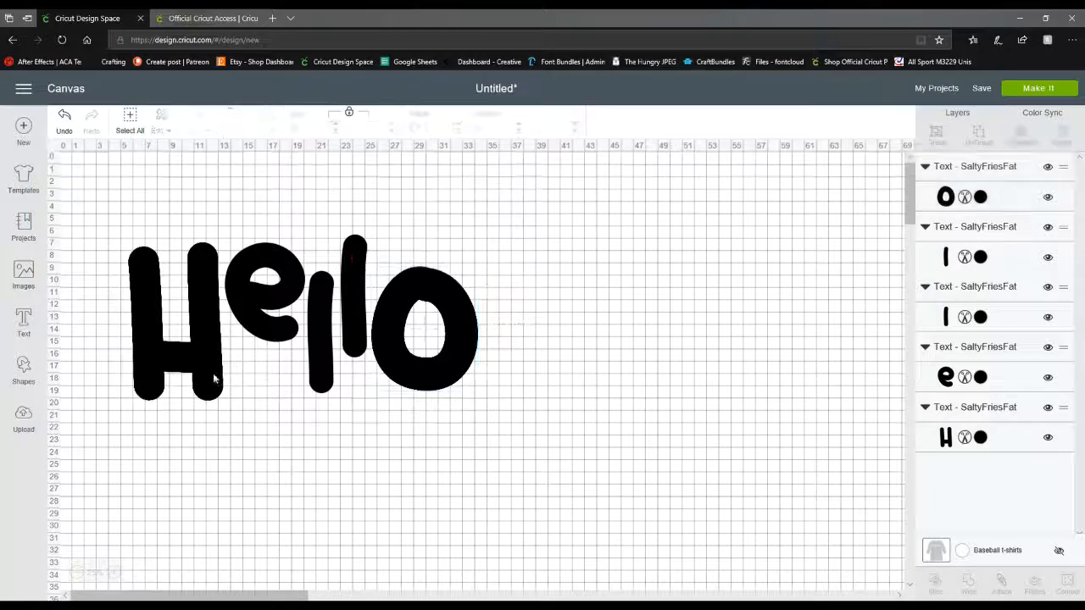
drag(264, 313, 262, 322)
click(652, 336)
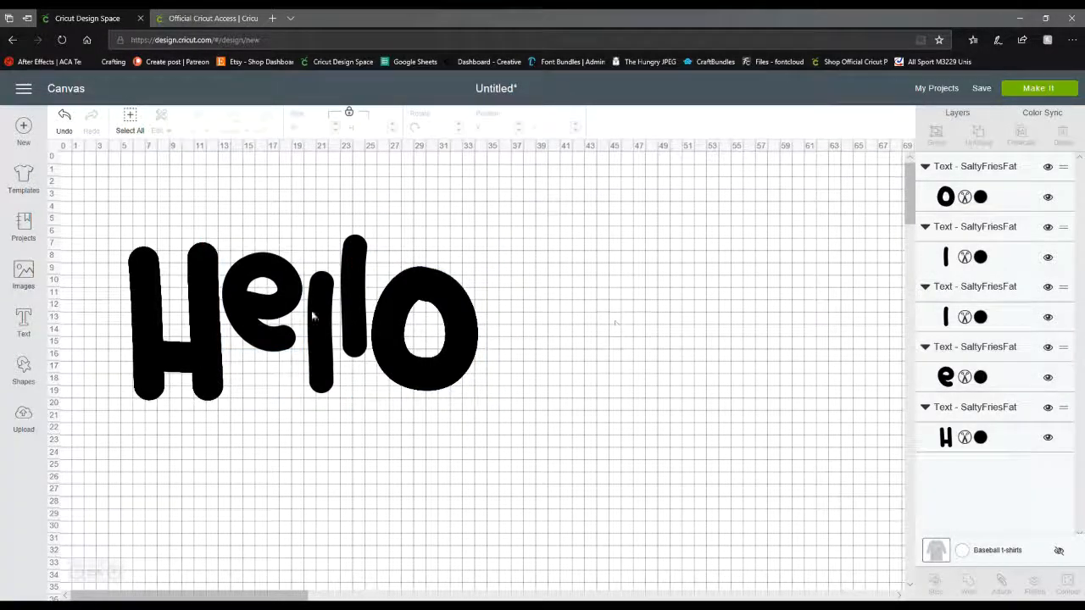
Step: Select all the separate Hello letters and delete them from the canvas
drag(158, 407, 489, 274)
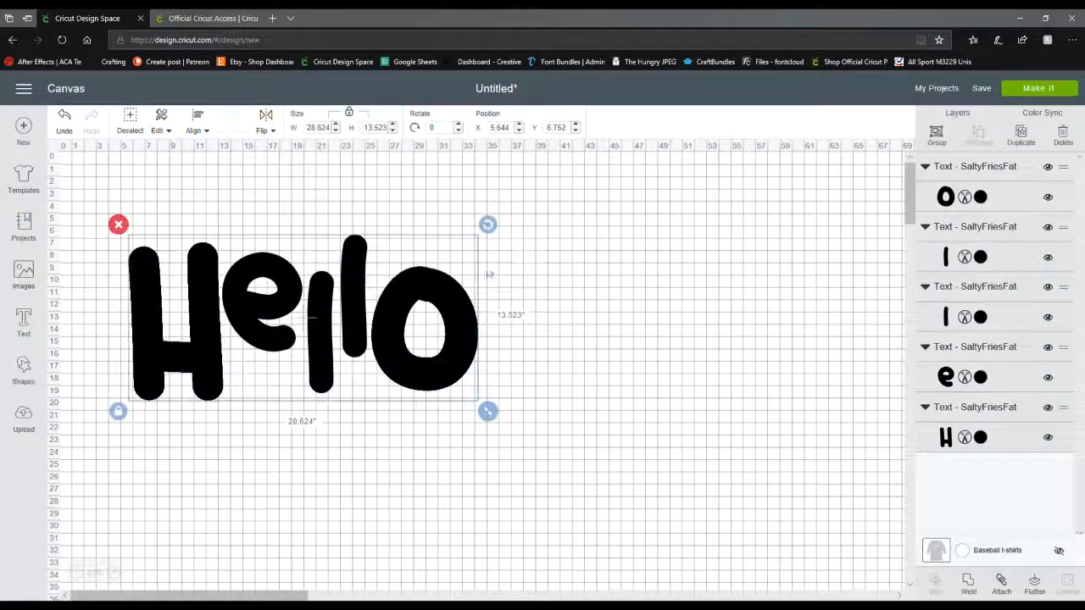
click(1073, 142)
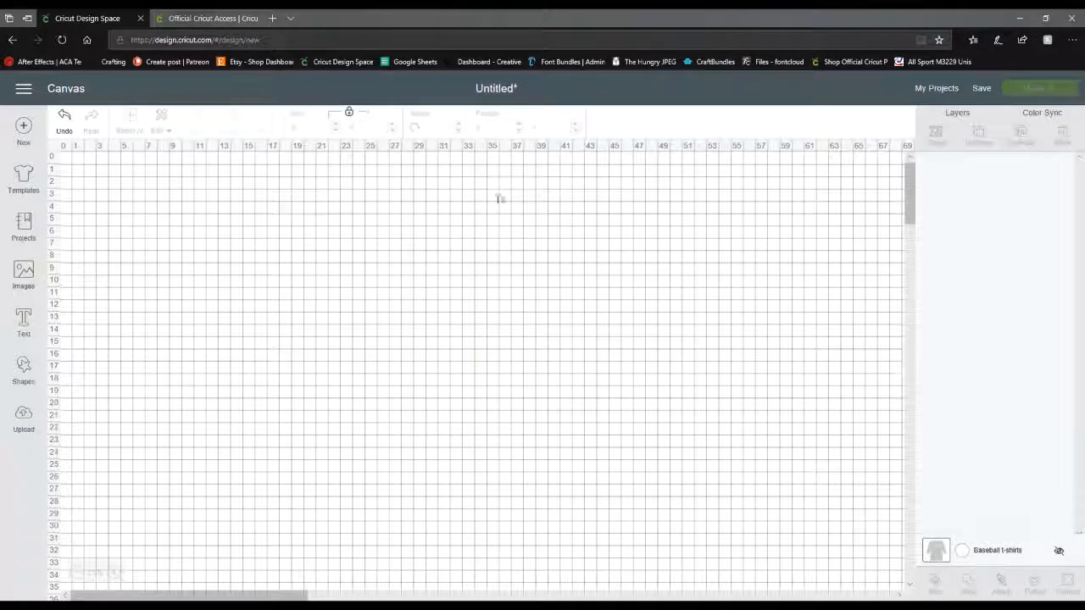
Step: Insert a circle shape, enlarged to about 11.3 inches across and positioned at about X 2.3, Y 1.3
click(24, 366)
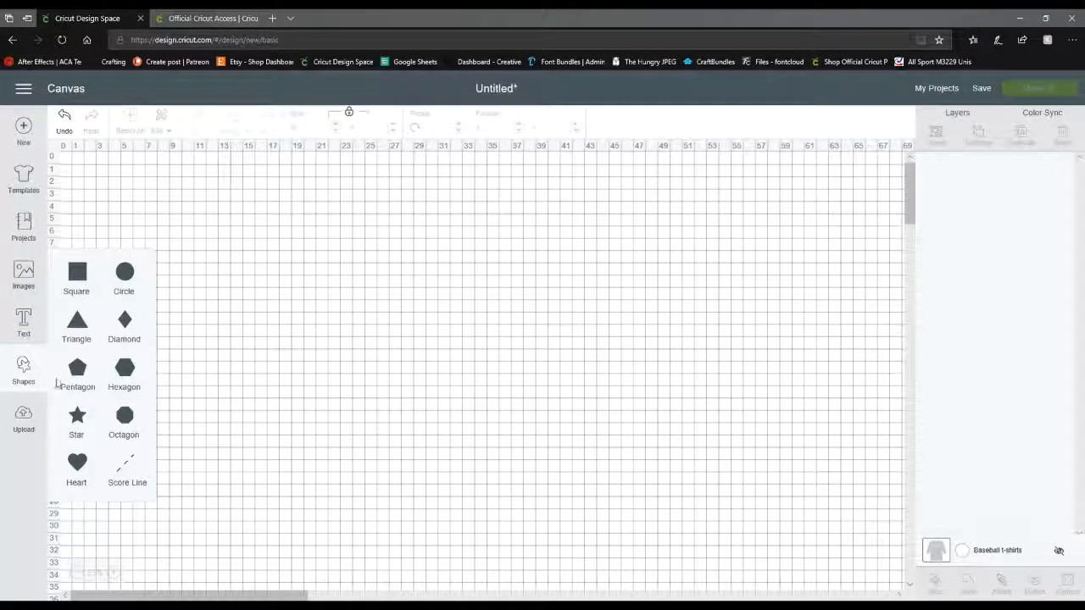
click(134, 281)
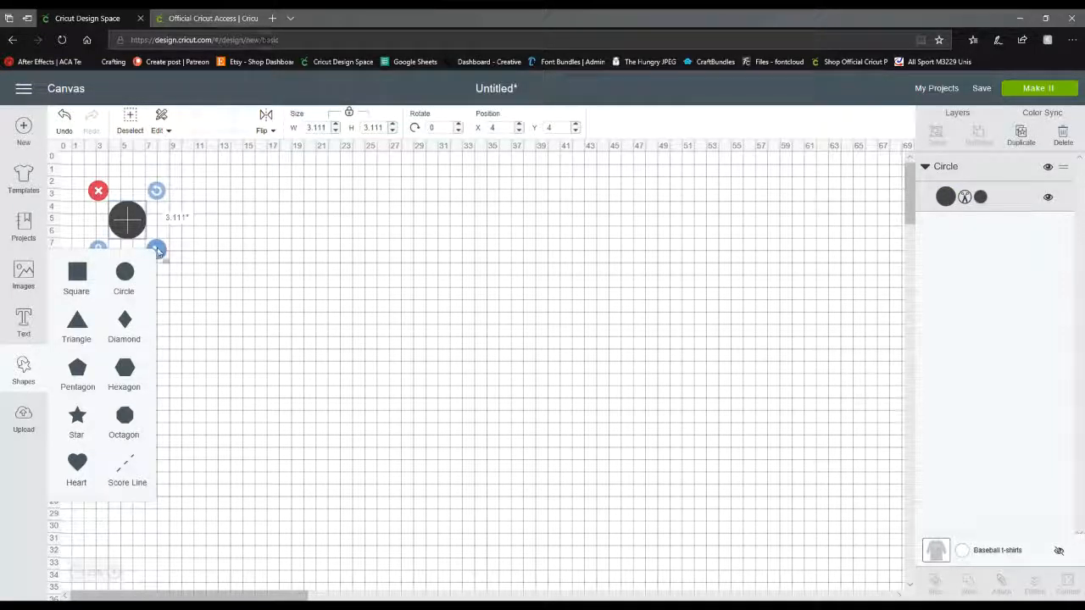
drag(156, 250, 258, 317)
drag(188, 273, 167, 239)
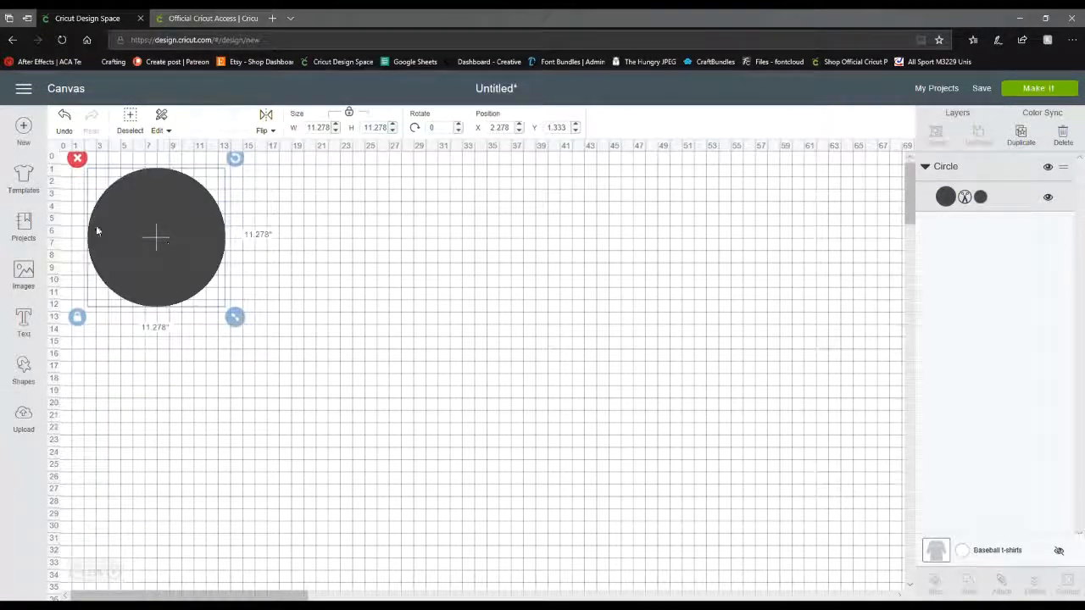
Step: Enlarge the circle to about 12.7 inches across and move it to about X 10.2, Y 6.1
click(23, 373)
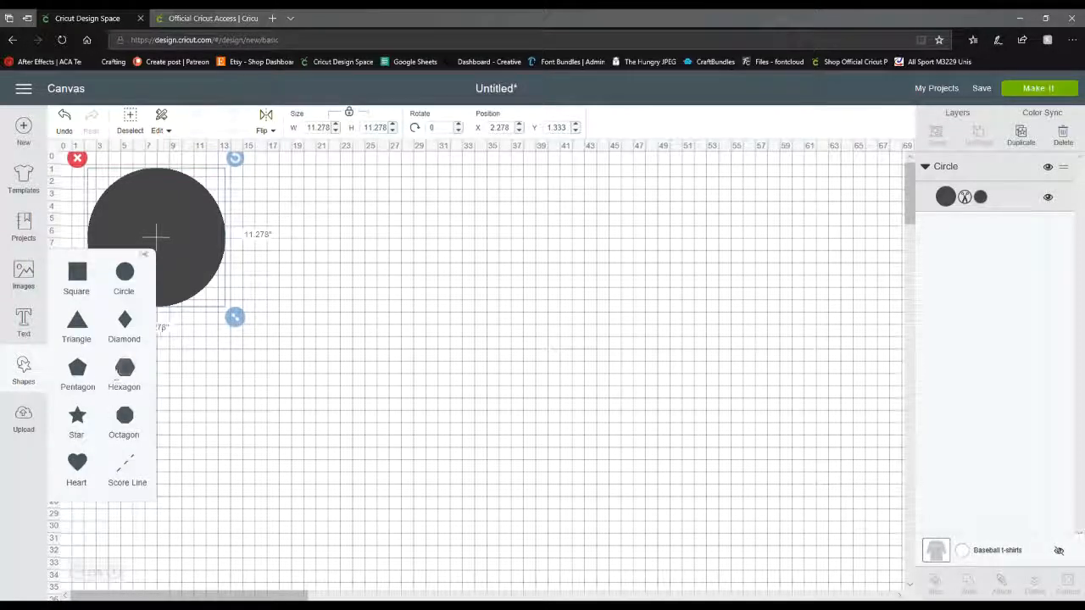
drag(162, 208, 206, 277)
drag(273, 370, 294, 409)
click(17, 366)
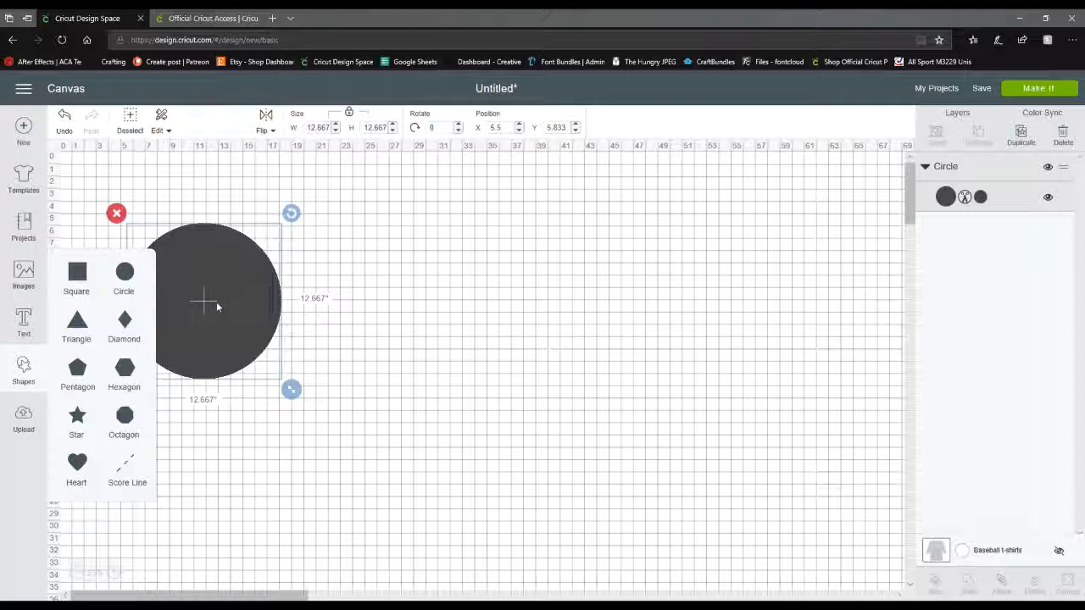
drag(211, 323, 221, 358)
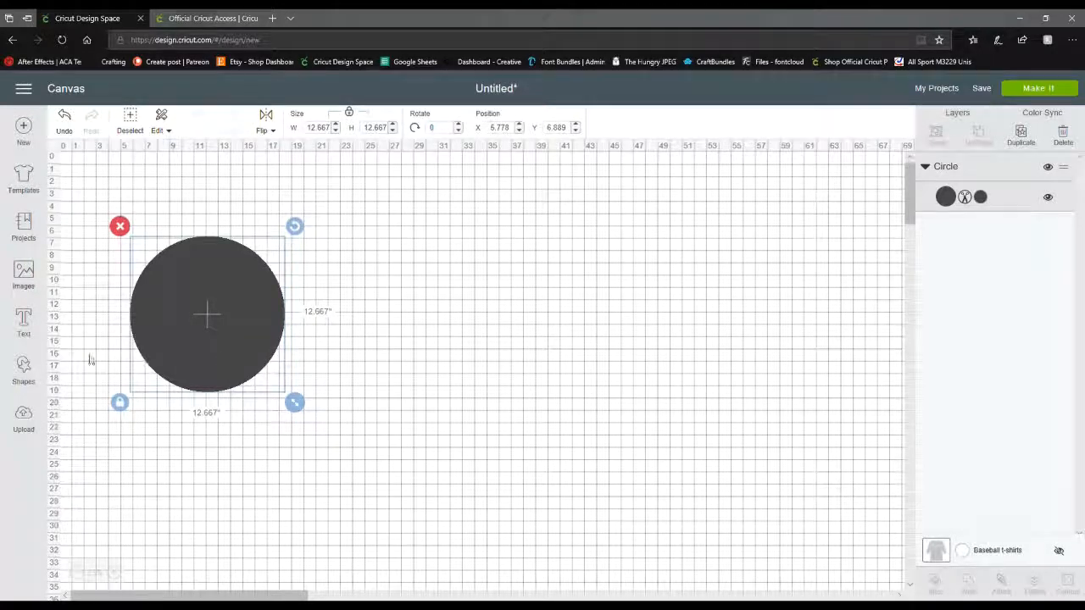
drag(261, 288, 313, 278)
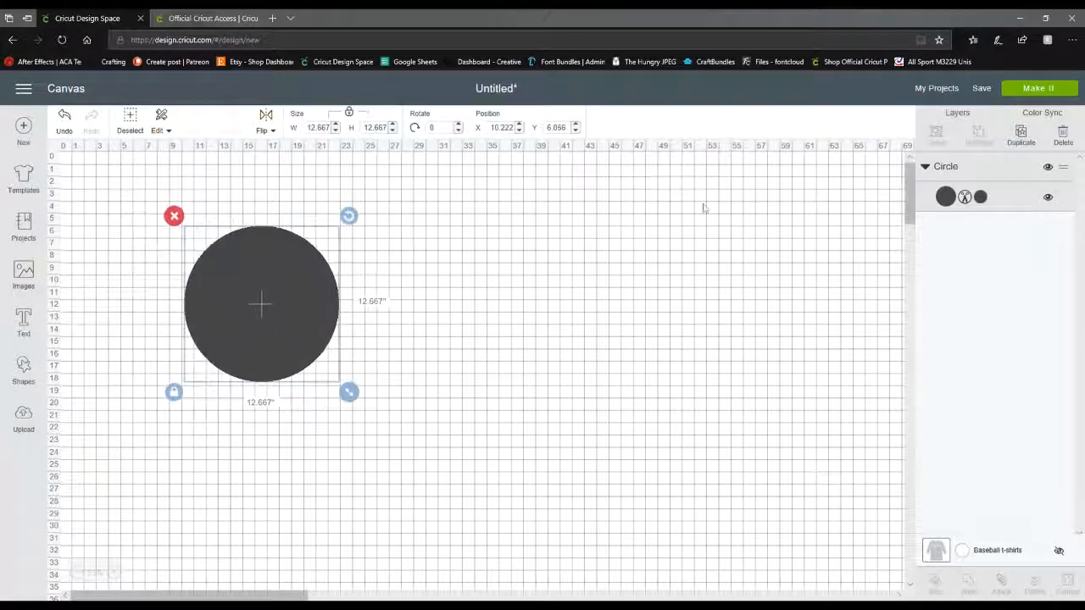
Step: Duplicate the circle, placing the copy beside it at about X 23.9, Y 6.3, and recolor the copy to #F58F73
click(1020, 137)
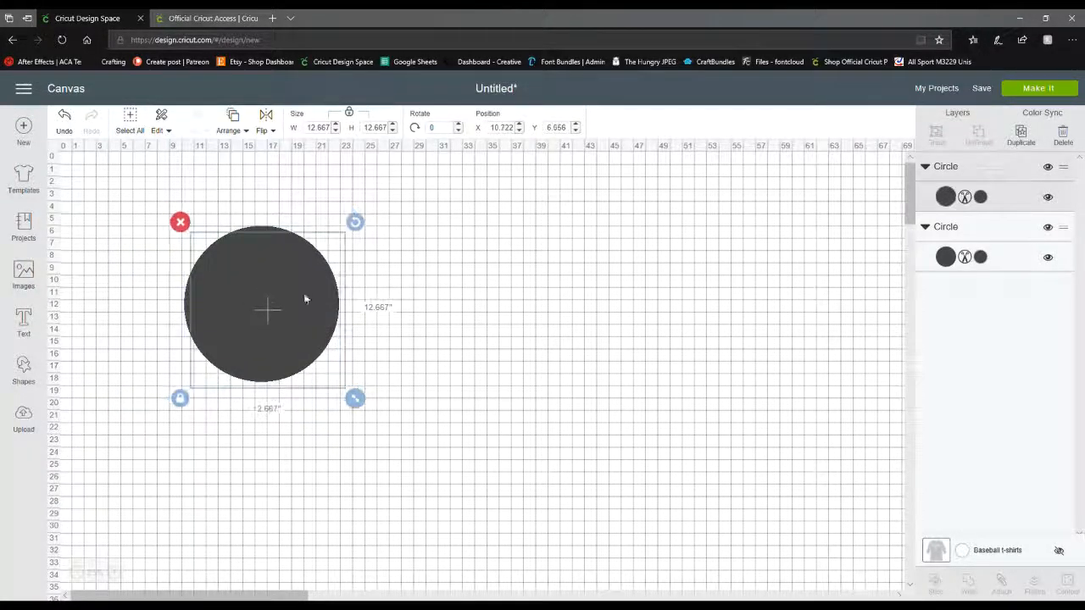
drag(261, 308, 465, 342)
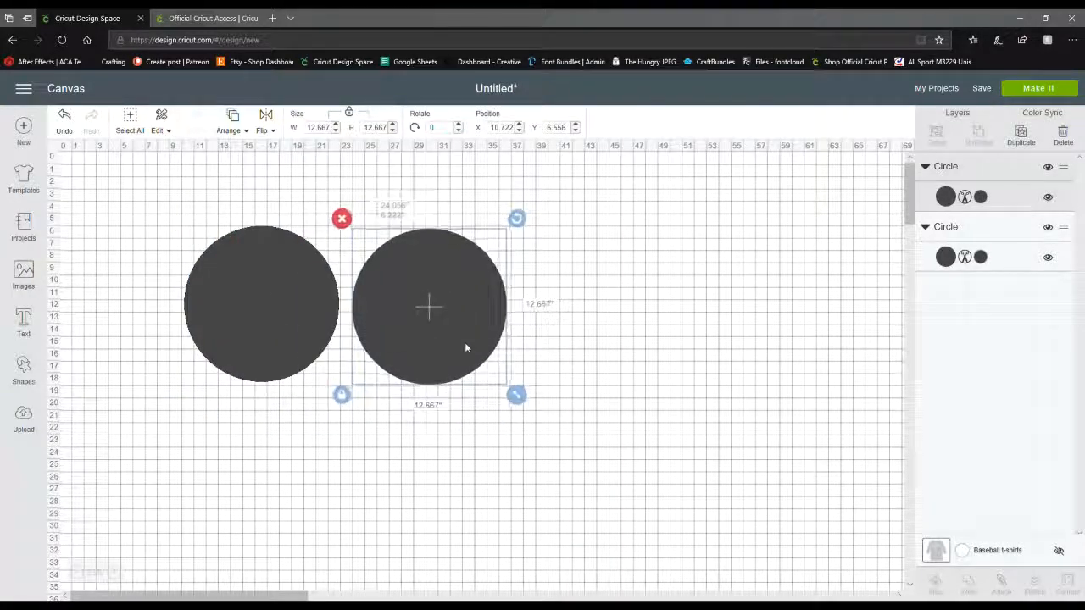
click(980, 198)
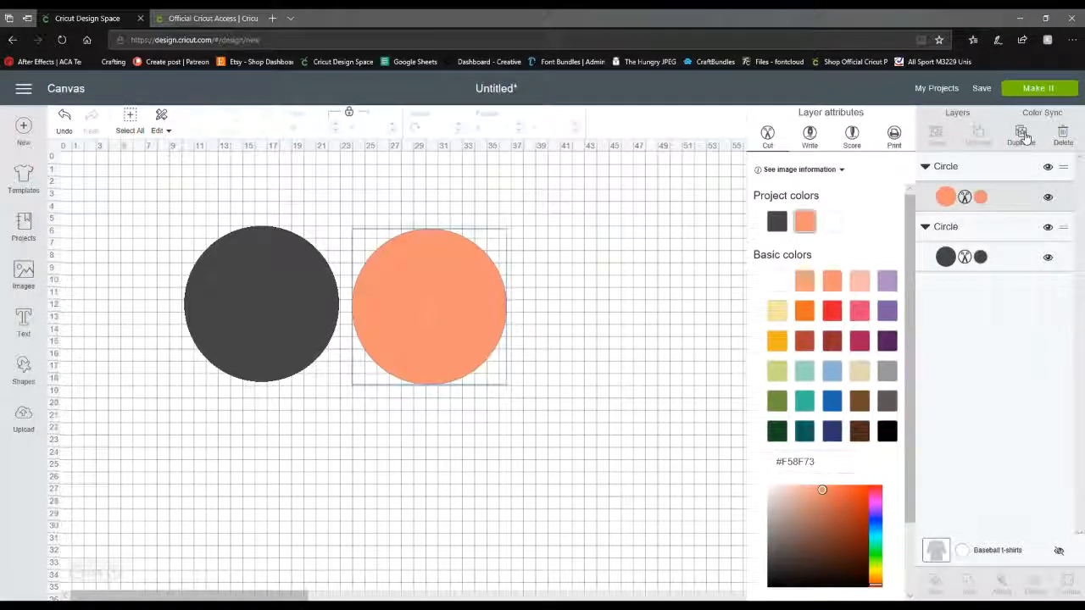
click(428, 350)
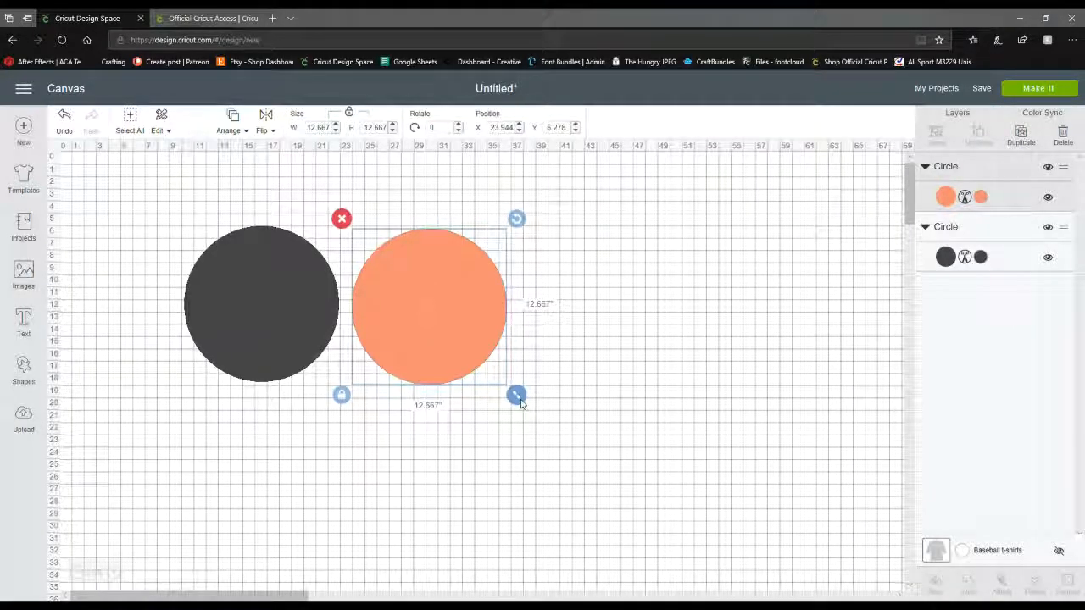
drag(520, 404, 519, 401)
Step: Try light blue #88B1D3 and Wine on the duplicate circle and return it to #F58F73
click(983, 199)
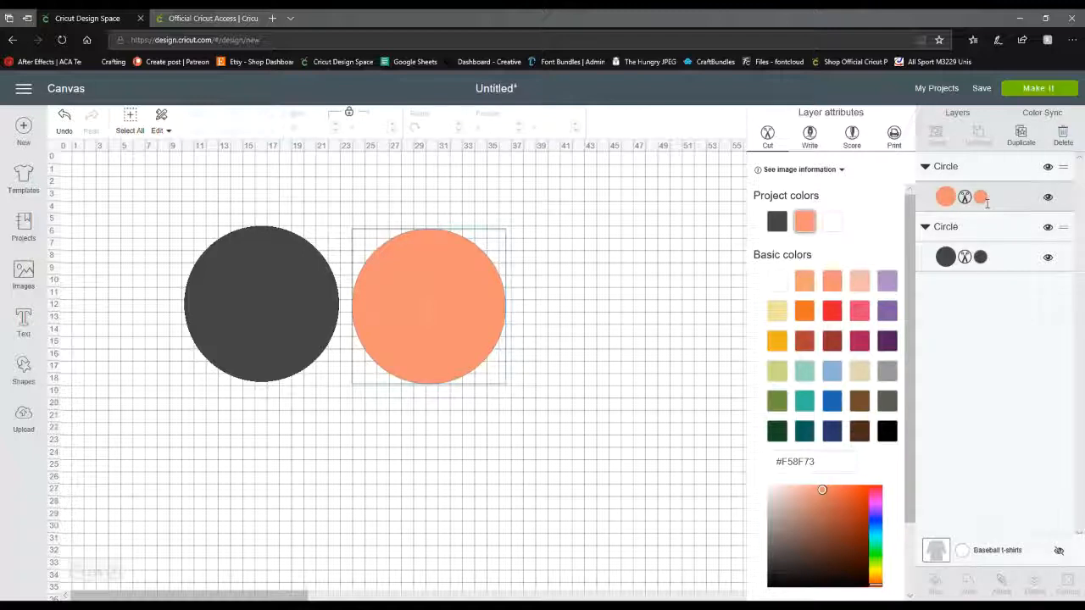
click(830, 398)
click(831, 370)
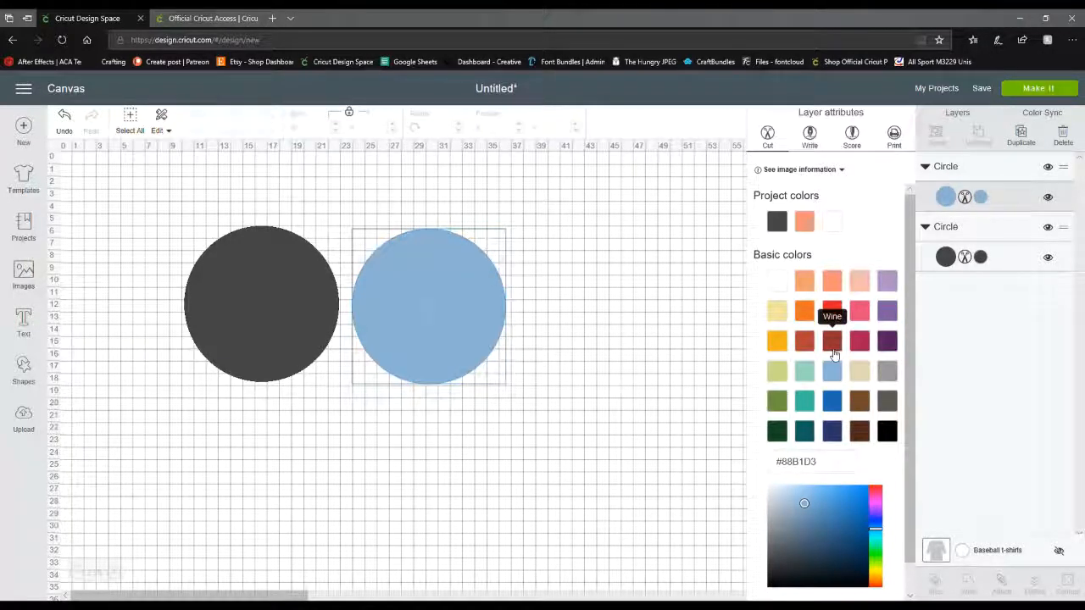
click(833, 343)
click(831, 281)
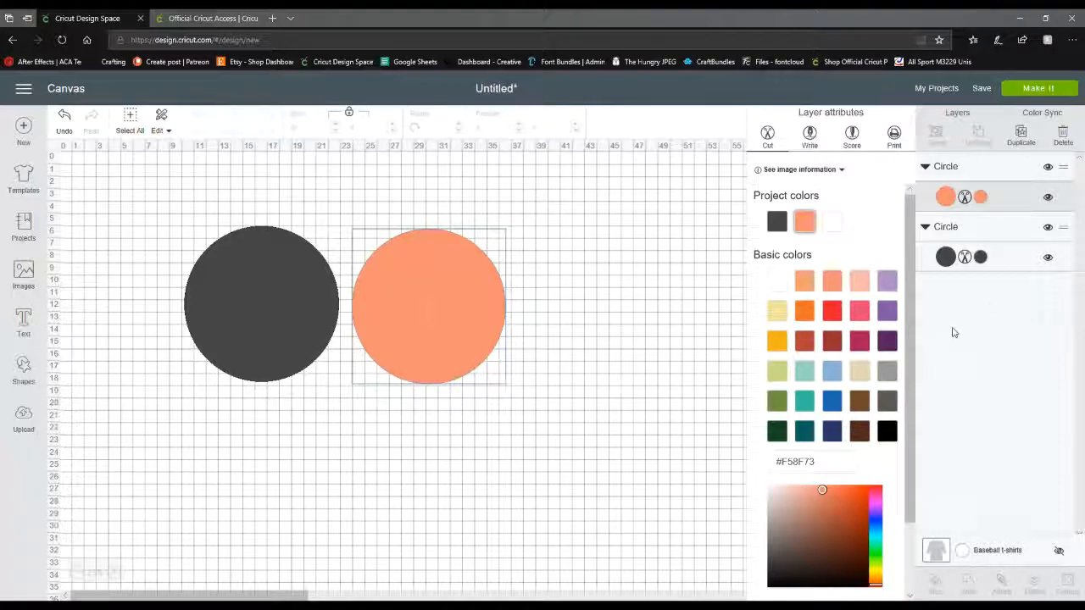
Step: Move both circles together to about X 1.2, Y 0.3 and scale them down to about 6.7 inches high
click(1065, 90)
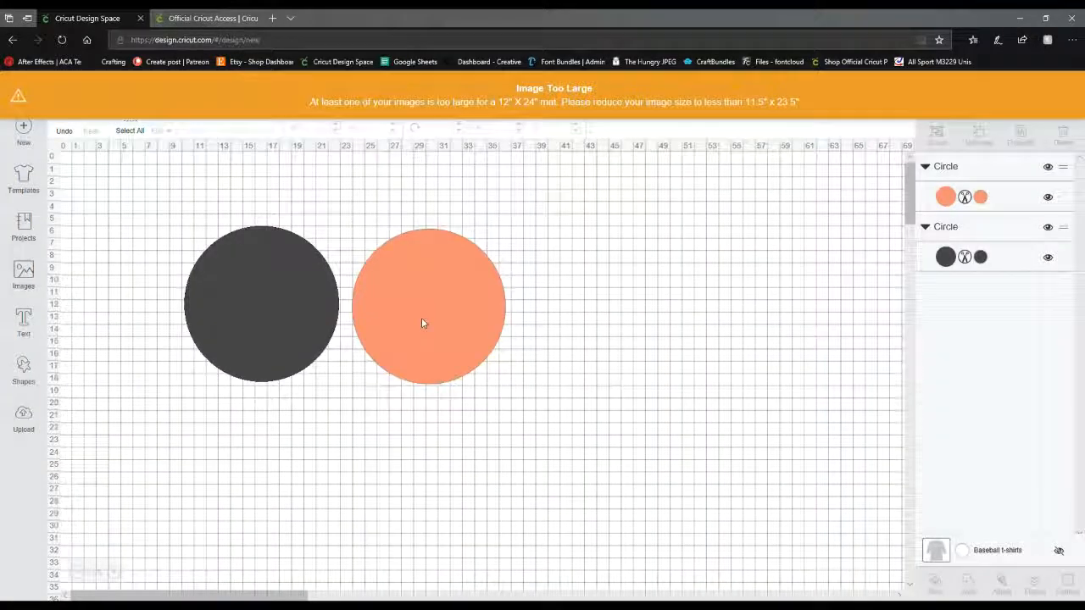
click(422, 321)
click(294, 320)
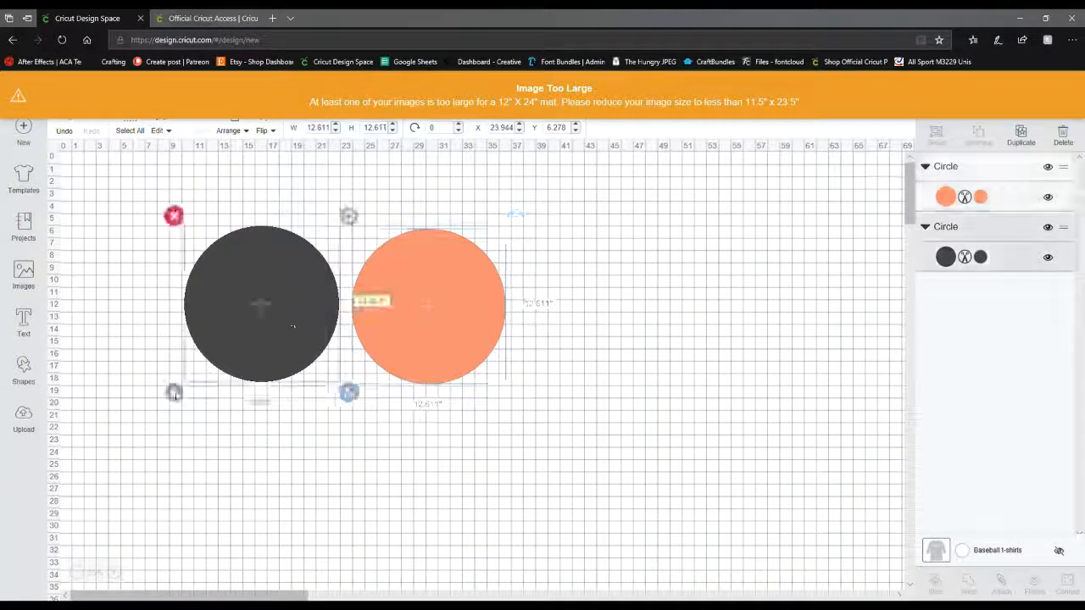
drag(166, 415, 558, 317)
drag(451, 317, 340, 246)
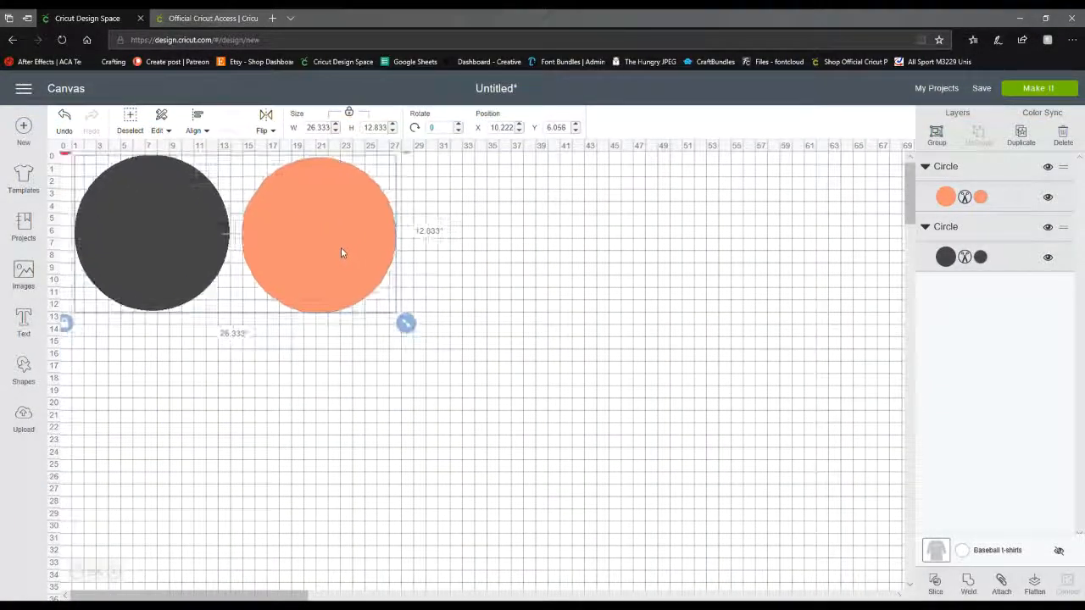
drag(406, 322, 251, 245)
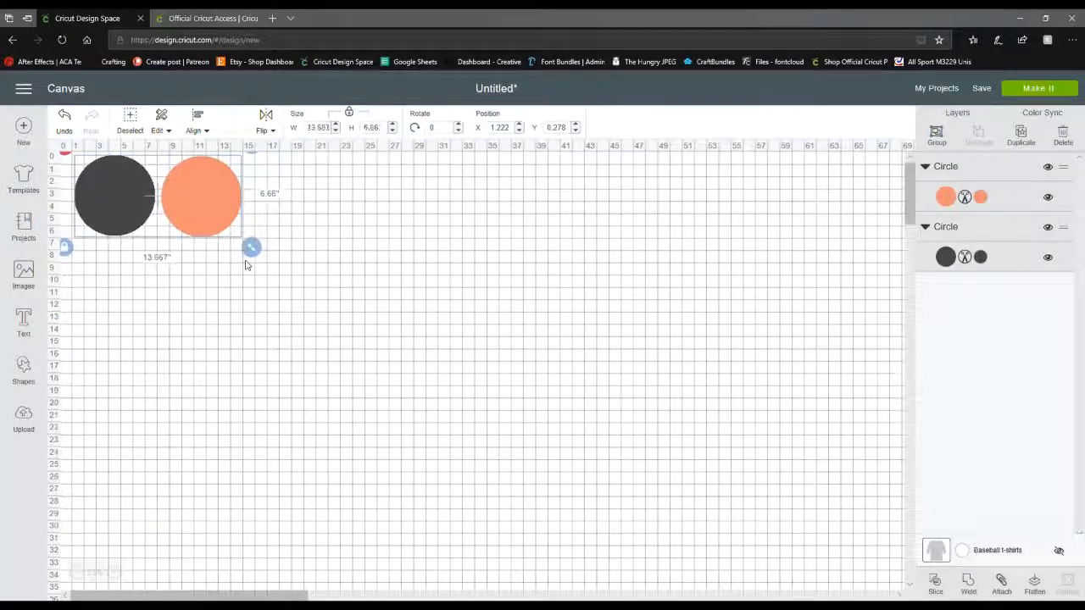
Step: Preview the project's cut mats, view the second color's mat, and return to the canvas
click(1030, 88)
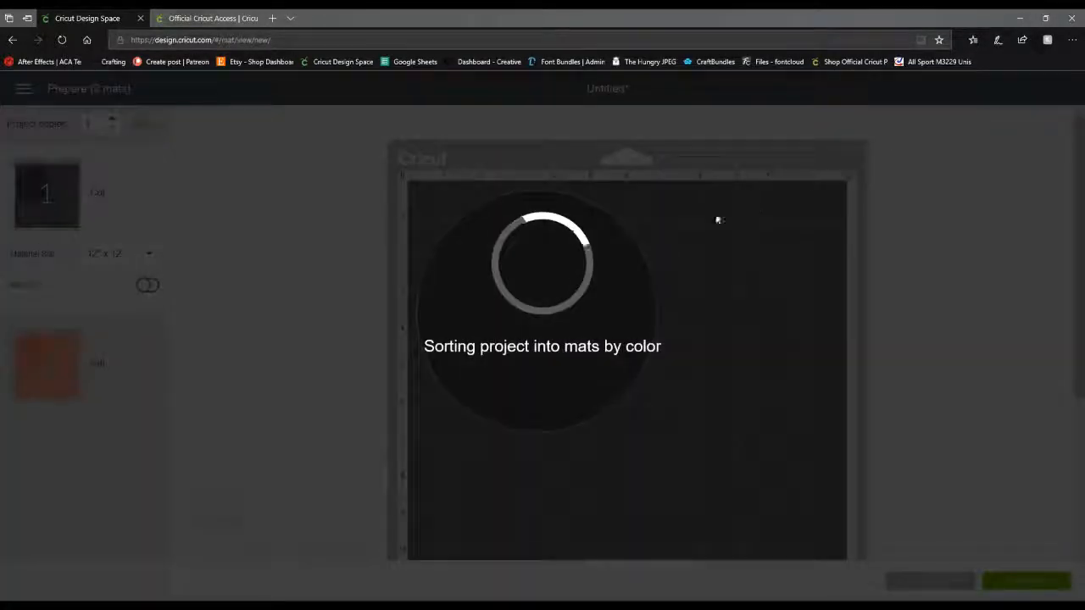
scroll(571, 335, down, 5)
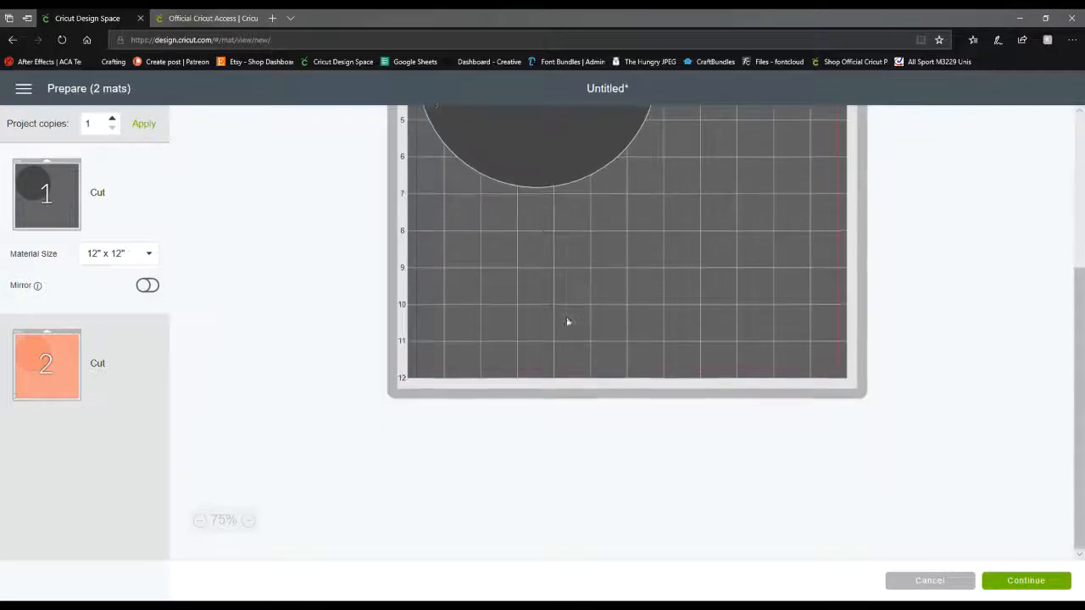
click(137, 400)
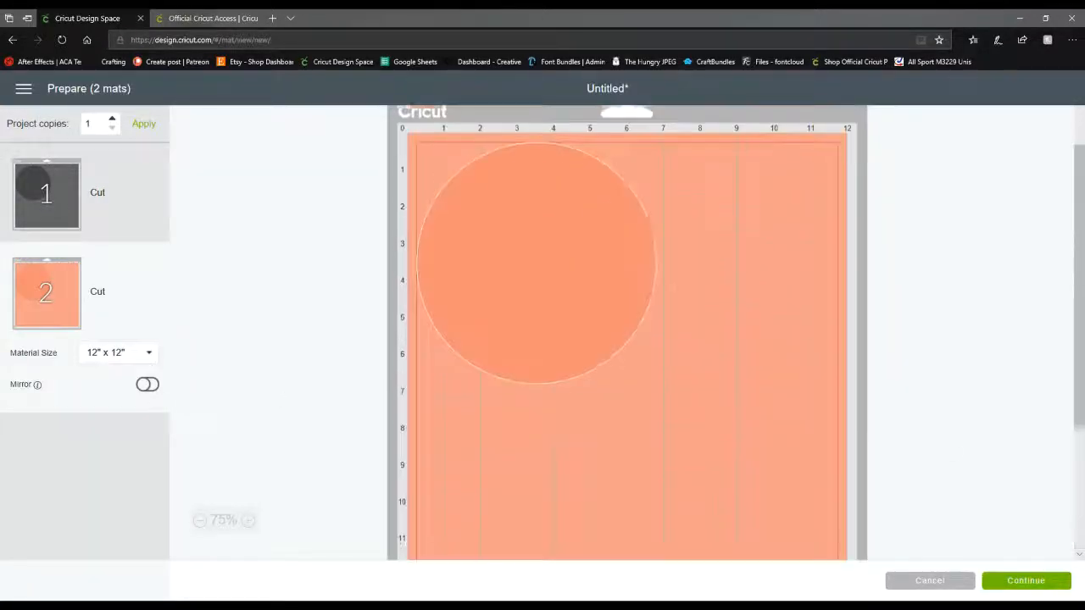
click(952, 583)
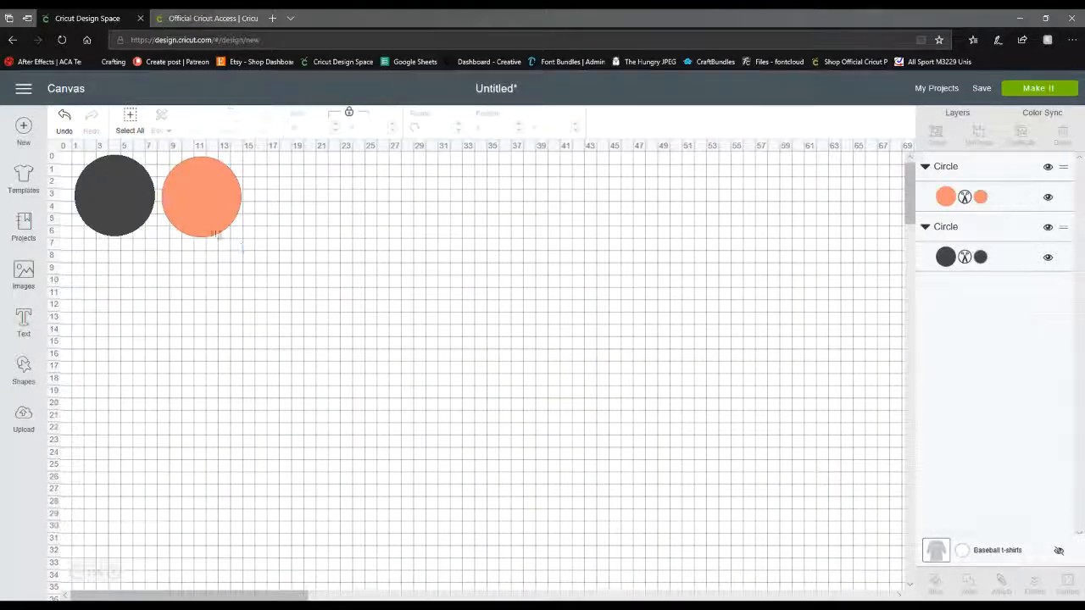
Step: Enlarge both circles together to about 16.6 inches each, placing the dark one at about X 14.2, Y 6.4
click(135, 202)
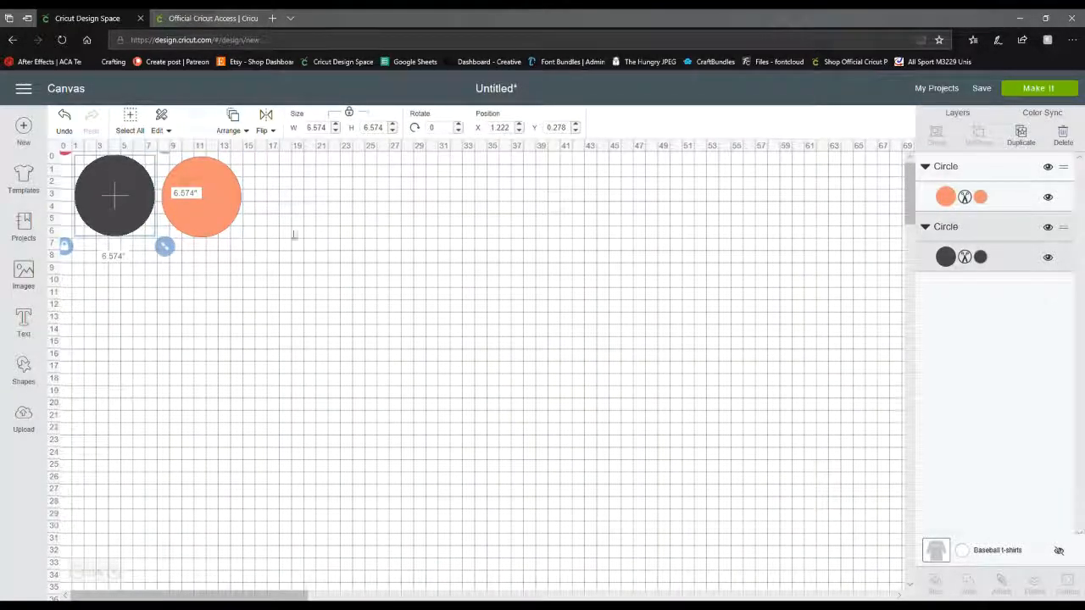
drag(61, 281, 242, 146)
click(118, 328)
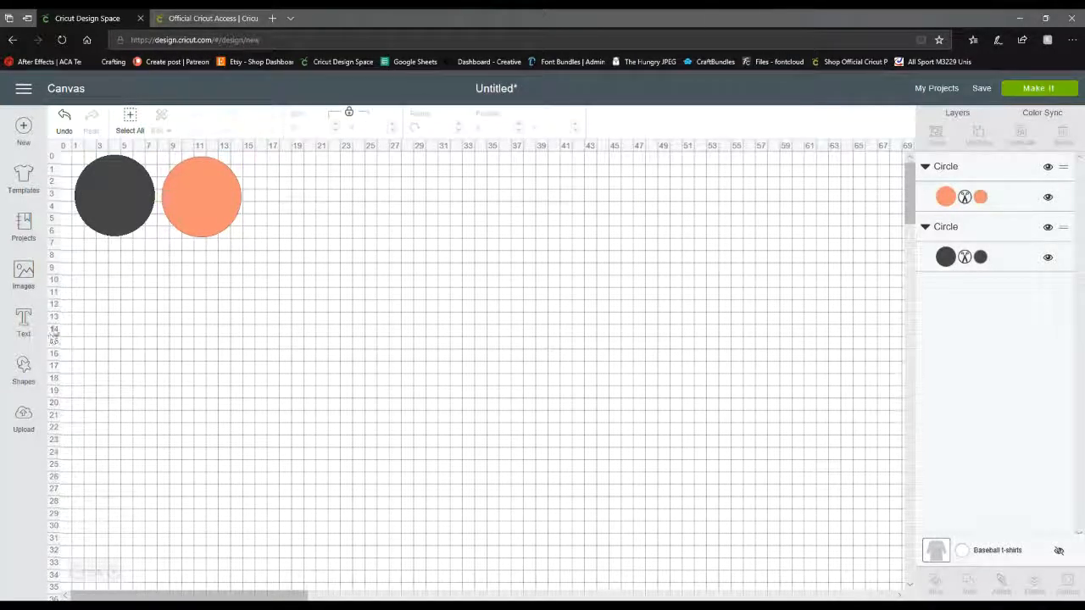
drag(78, 291, 238, 180)
drag(226, 218, 666, 445)
click(748, 405)
Step: Shrink the orange circle to about 4.9 inches and place it over the dark circle's center at about X 20.0, Y 12.0
click(617, 419)
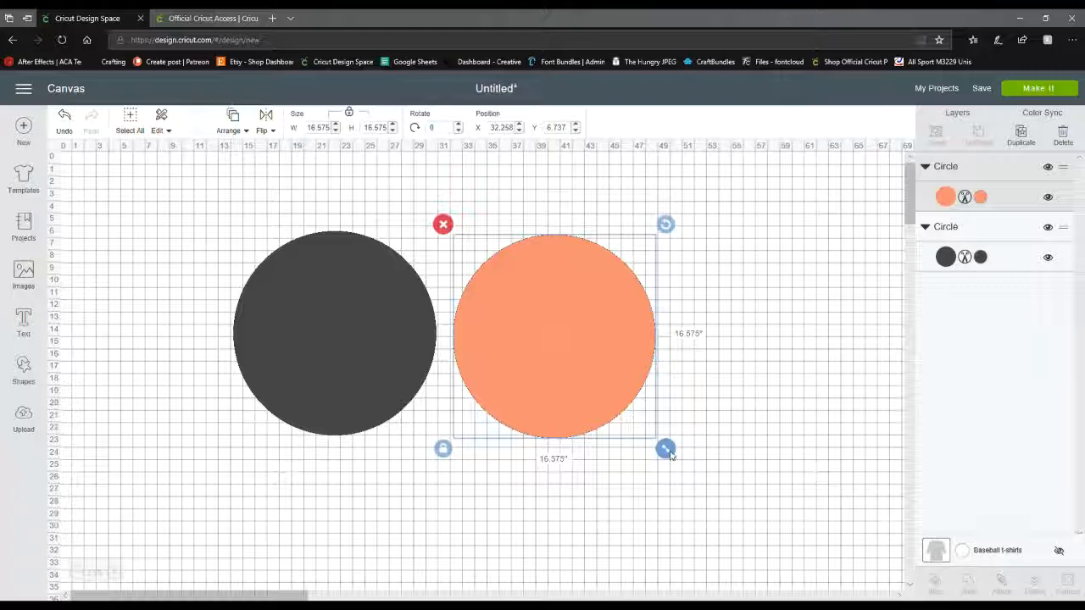
mouse_move(666, 450)
mouse_down()
mouse_move(595, 377)
mouse_move(658, 443)
mouse_up()
drag(392, 317, 340, 336)
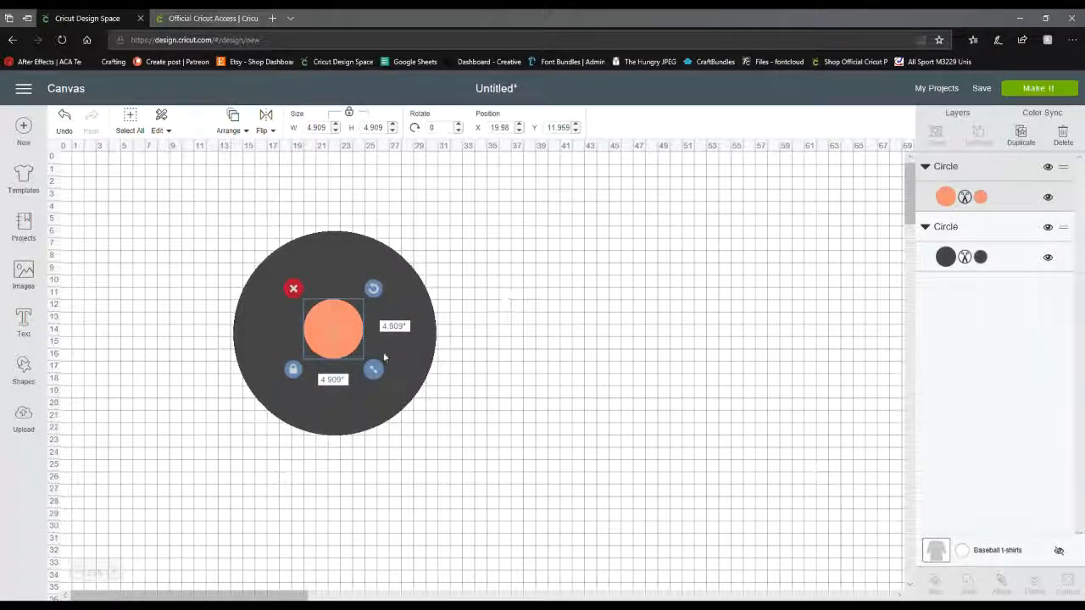
Step: Select both overlapping circles and slice the orange circle's shape out of the dark one
shift+click(401, 364)
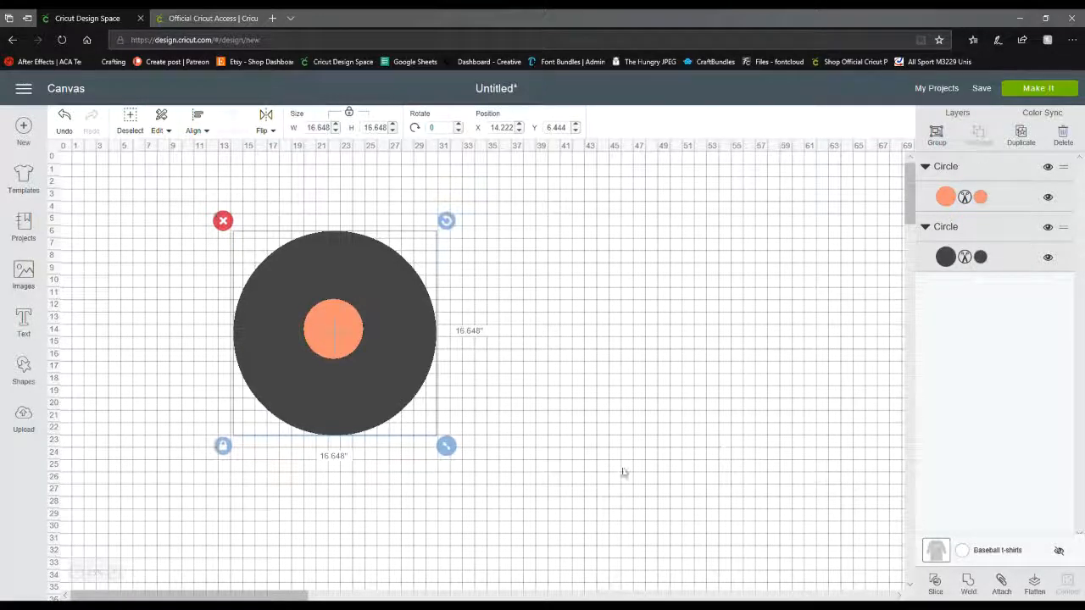
click(208, 523)
drag(206, 518, 521, 184)
click(935, 585)
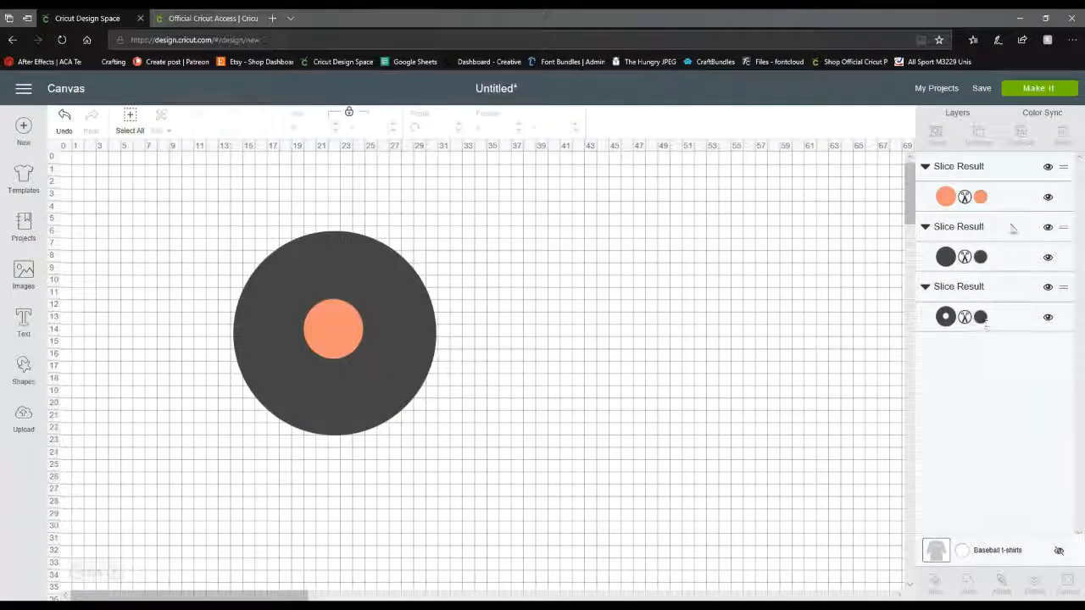
Step: Move the orange circle to about X 40.0, Y 4.5 and the small dark cutout beneath it at about X 40.4, Y 10.2
click(1008, 172)
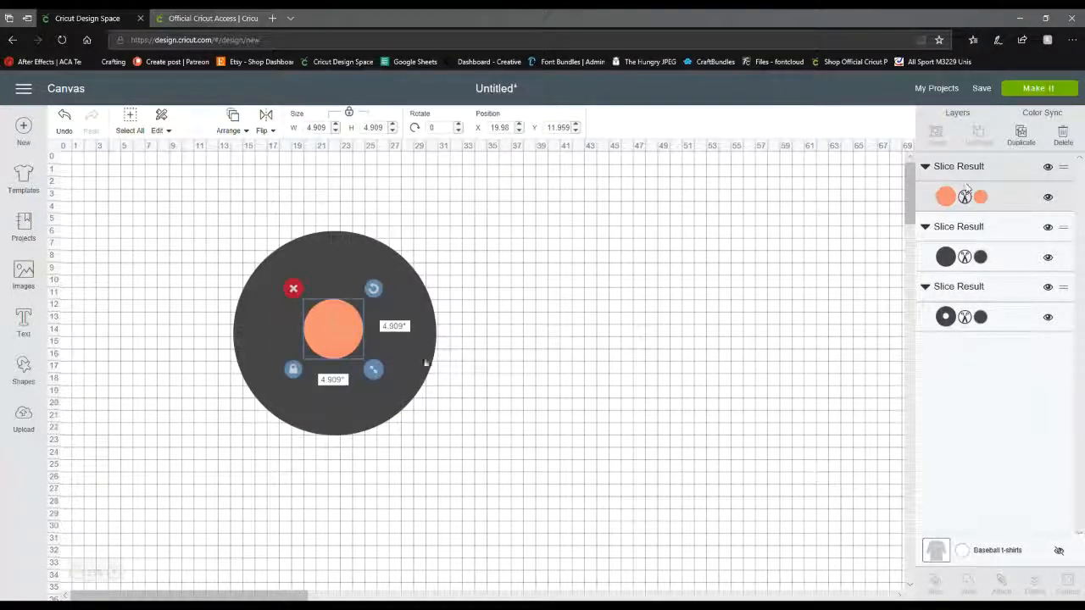
drag(361, 353, 589, 247)
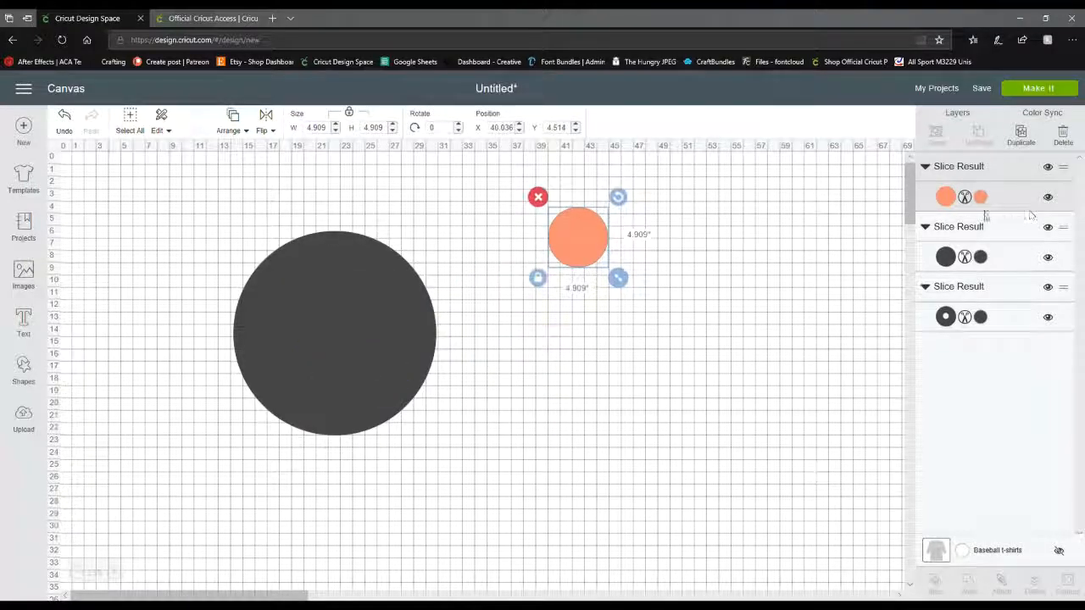
click(980, 256)
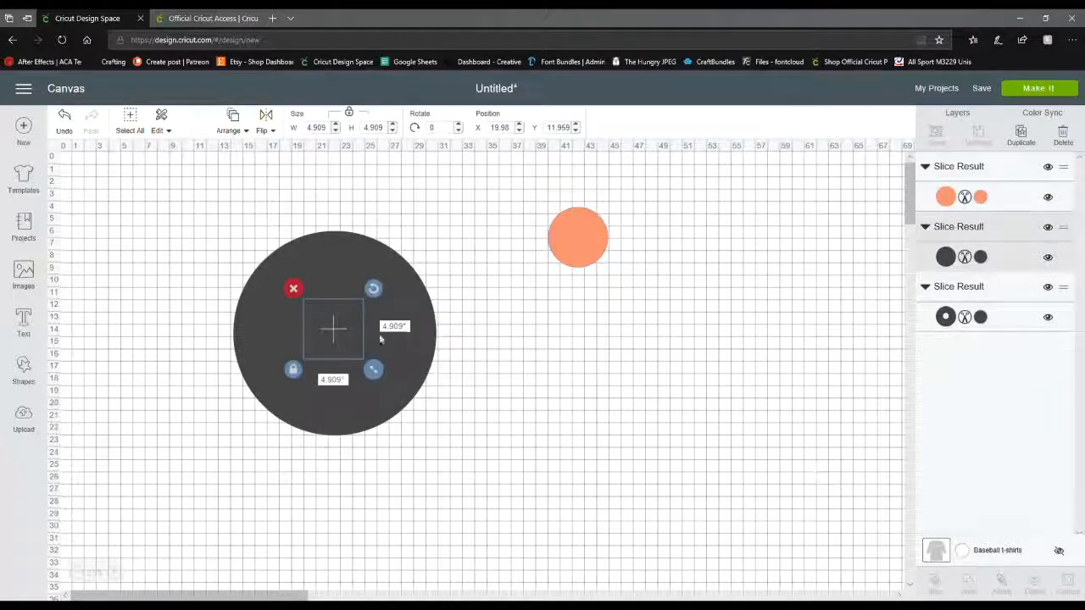
drag(364, 335, 597, 307)
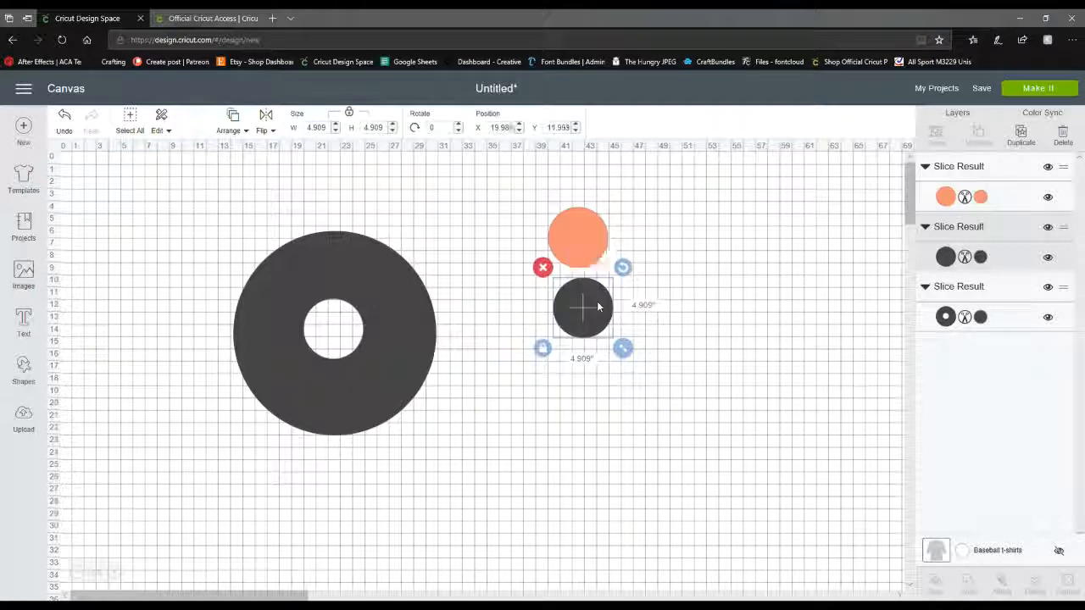
Step: Enlarge the dark ring to about 26.9 inches across and move it to about X 13.2, Y 1.6
click(392, 354)
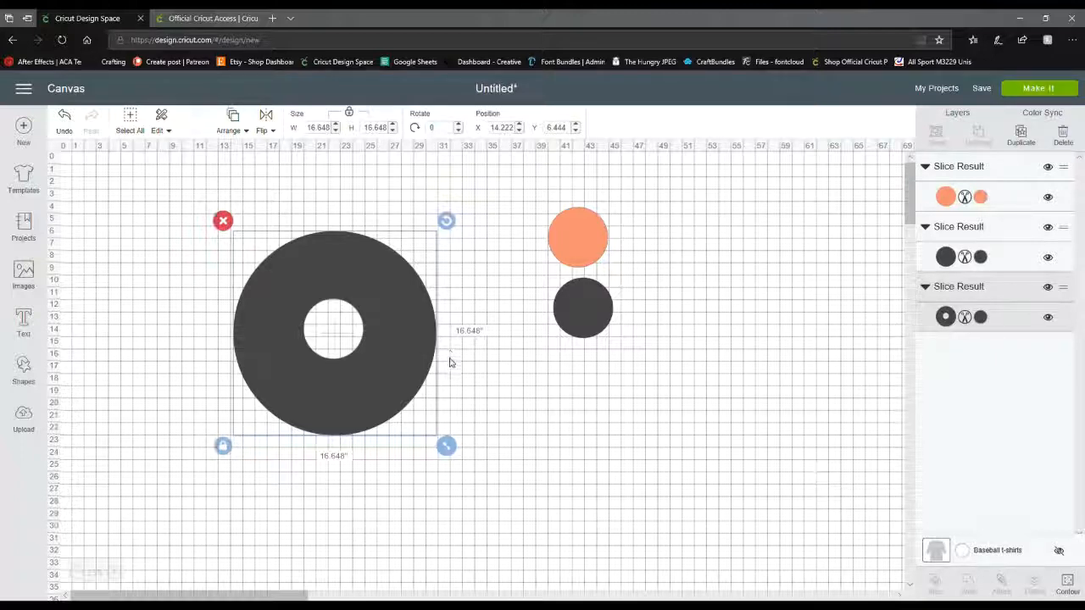
drag(446, 446, 571, 571)
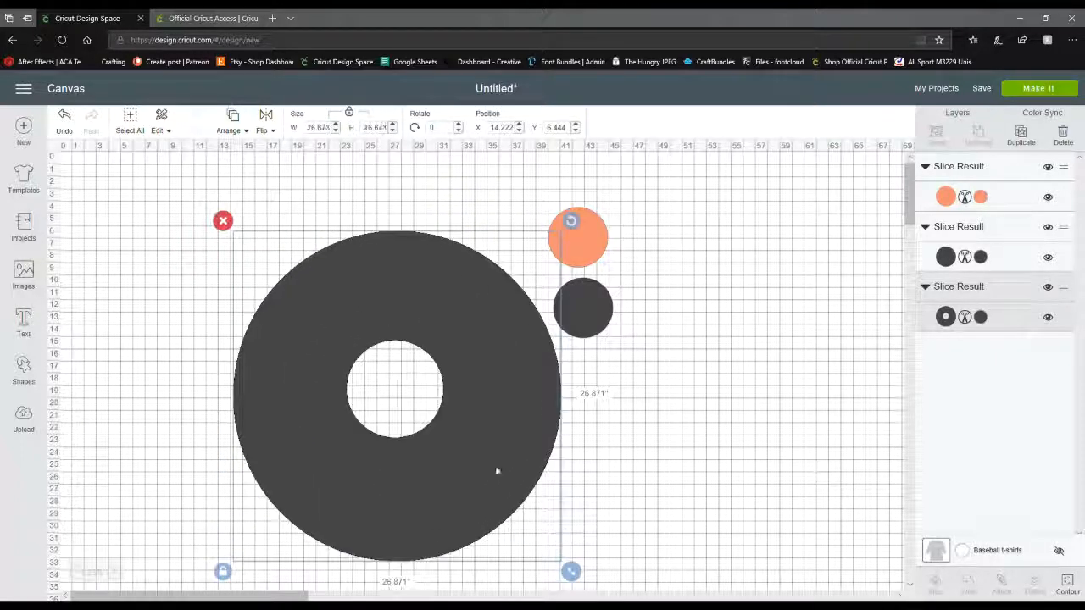
drag(497, 467, 463, 369)
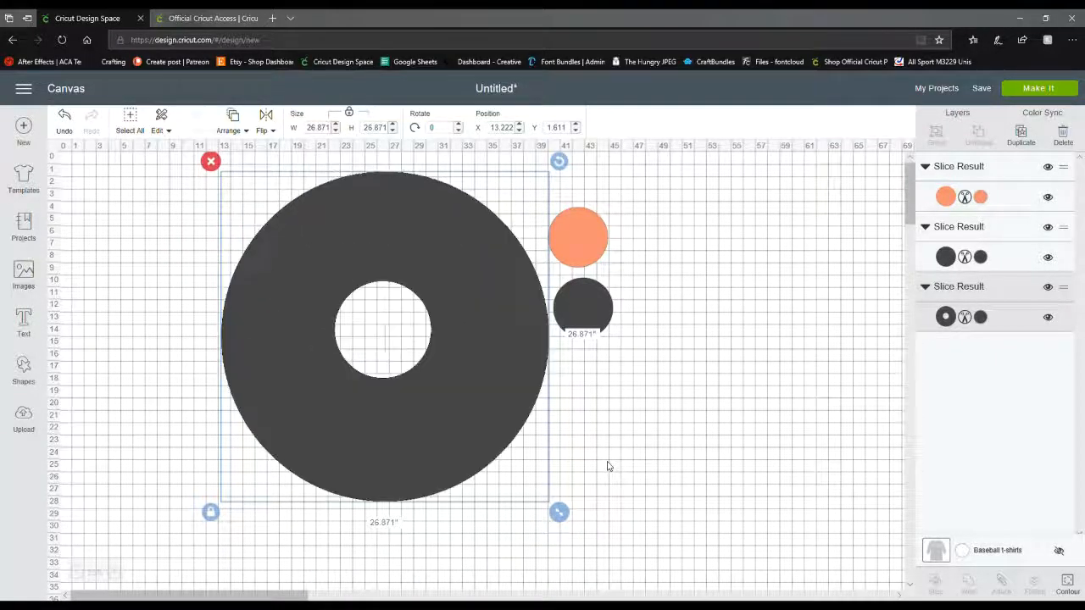
Step: Delete the small dark circle and the orange circle left over from the slice
click(585, 307)
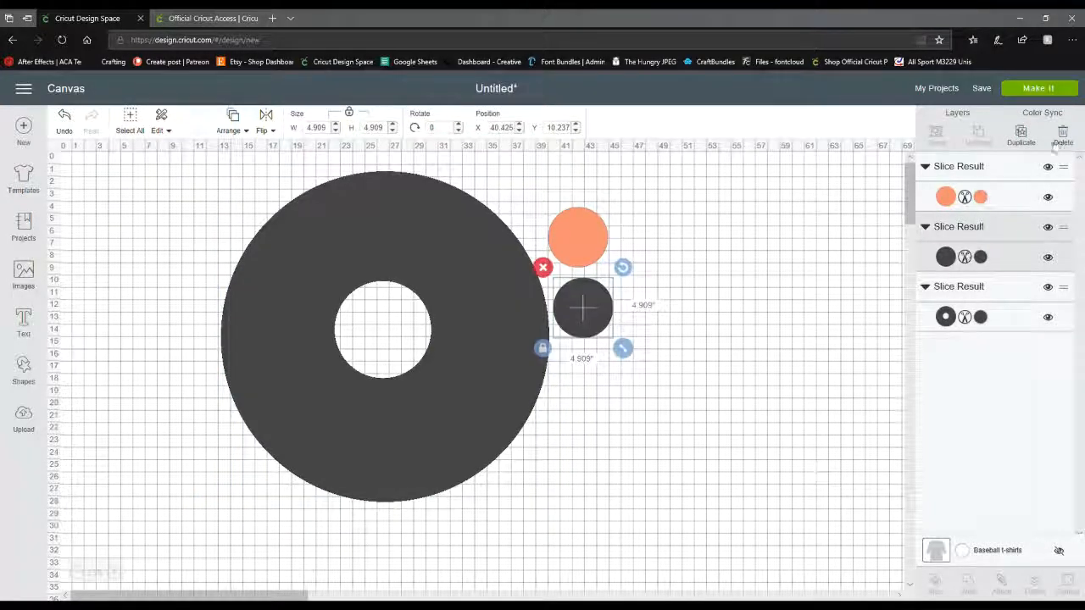
click(1063, 136)
click(597, 229)
click(1062, 136)
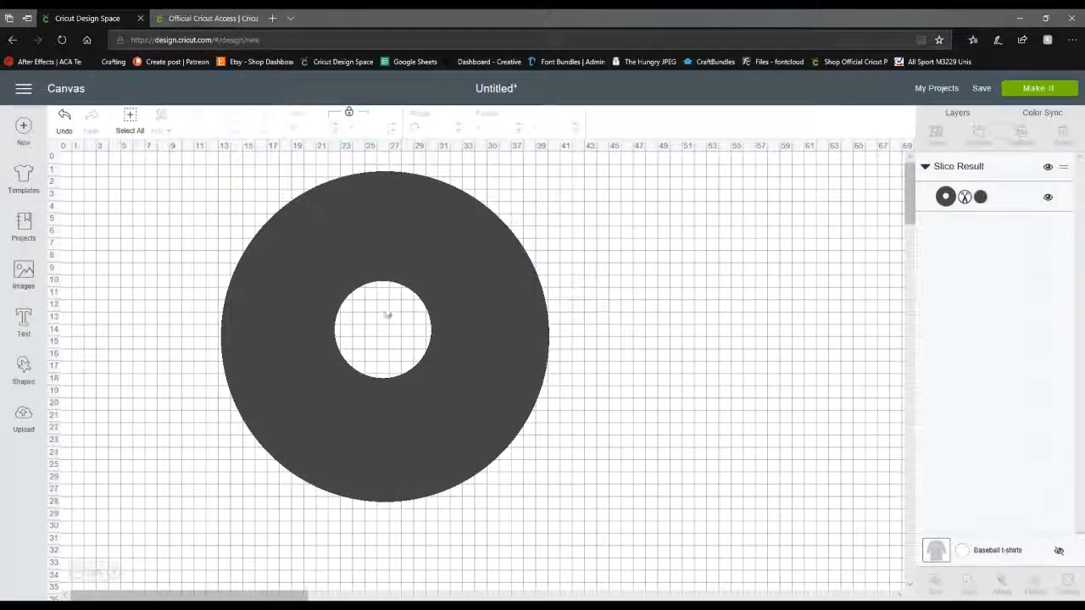
Step: Insert a circle, enlarge it to about 15.4 inches, and place it over the ring's hole at about X 19.1, Y 6.9
click(504, 269)
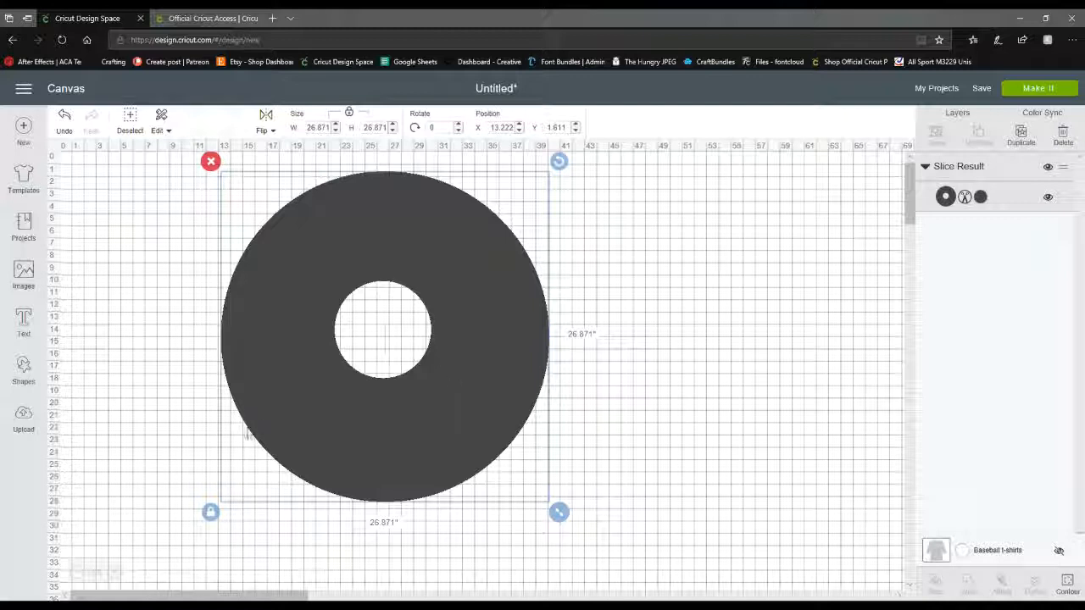
click(23, 366)
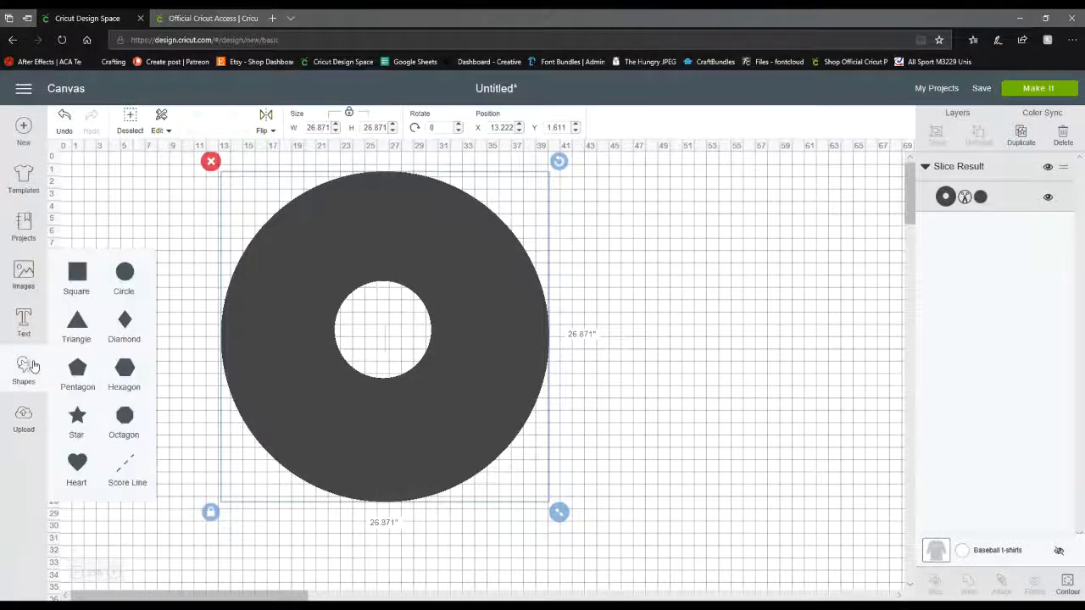
click(225, 280)
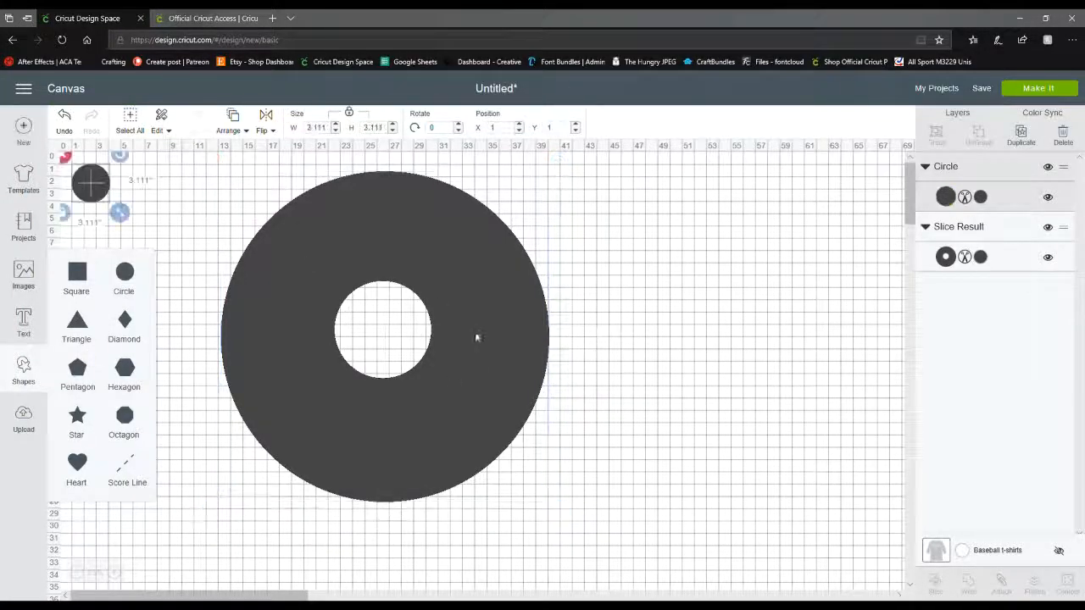
drag(118, 211, 269, 364)
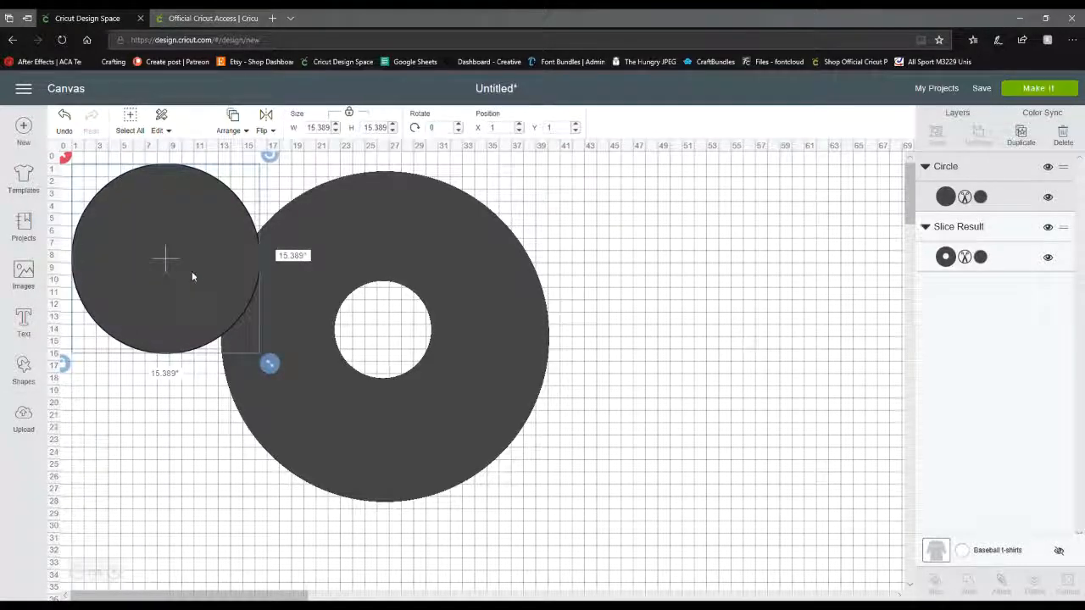
drag(192, 273, 408, 340)
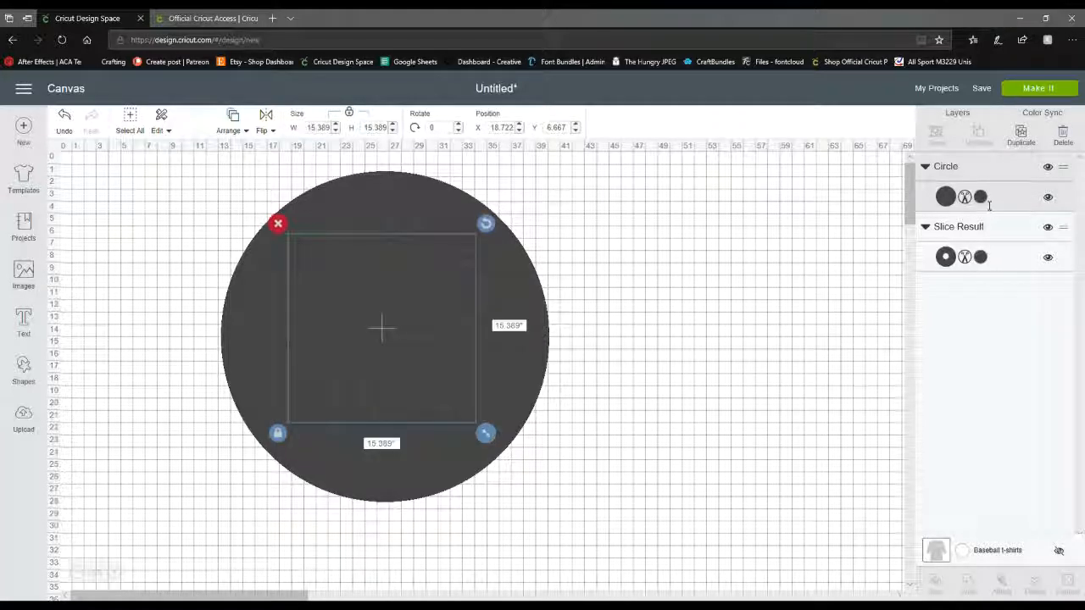
click(339, 533)
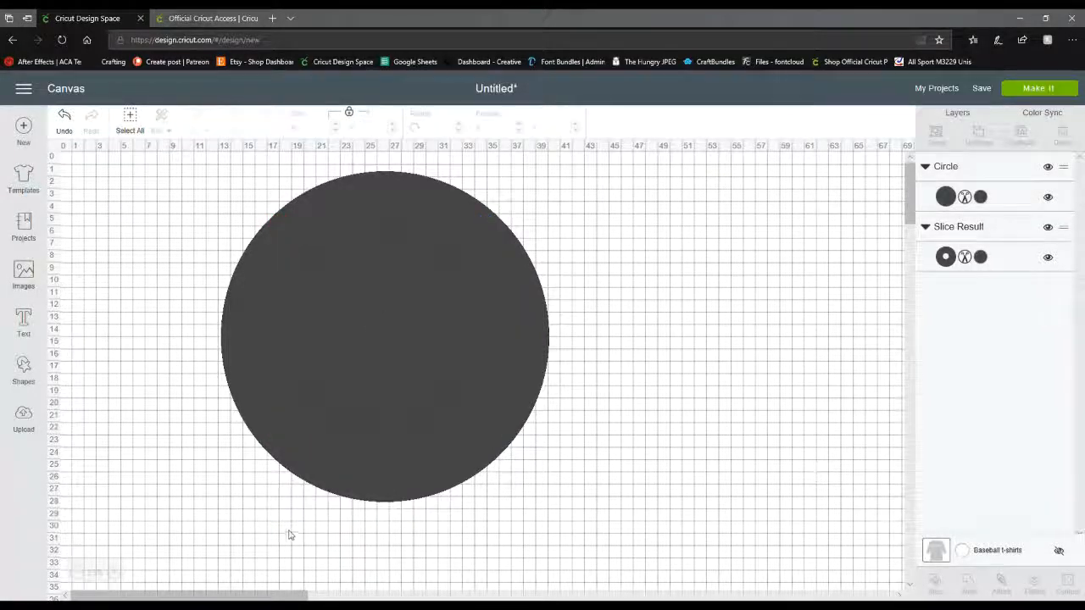
click(347, 381)
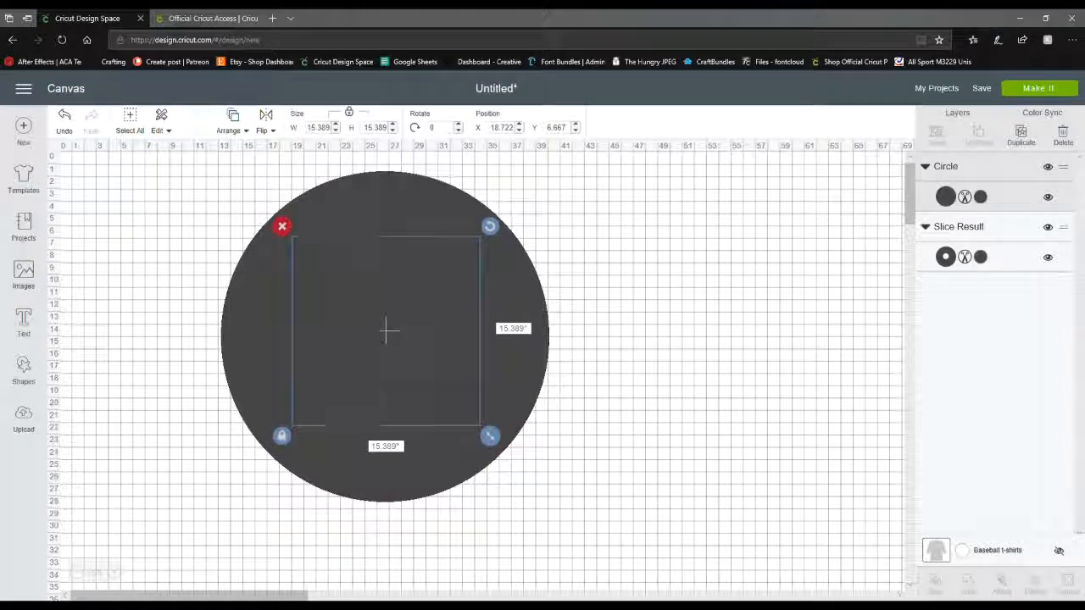
Step: Select the new circle together with the ring and slice them
click(357, 481)
drag(157, 529, 711, 193)
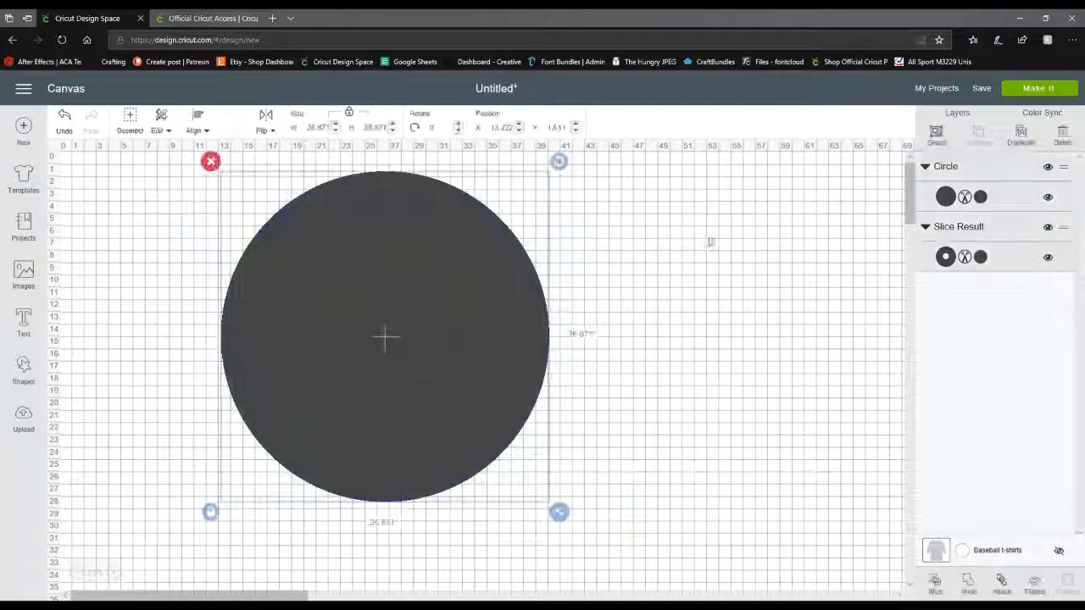
click(934, 580)
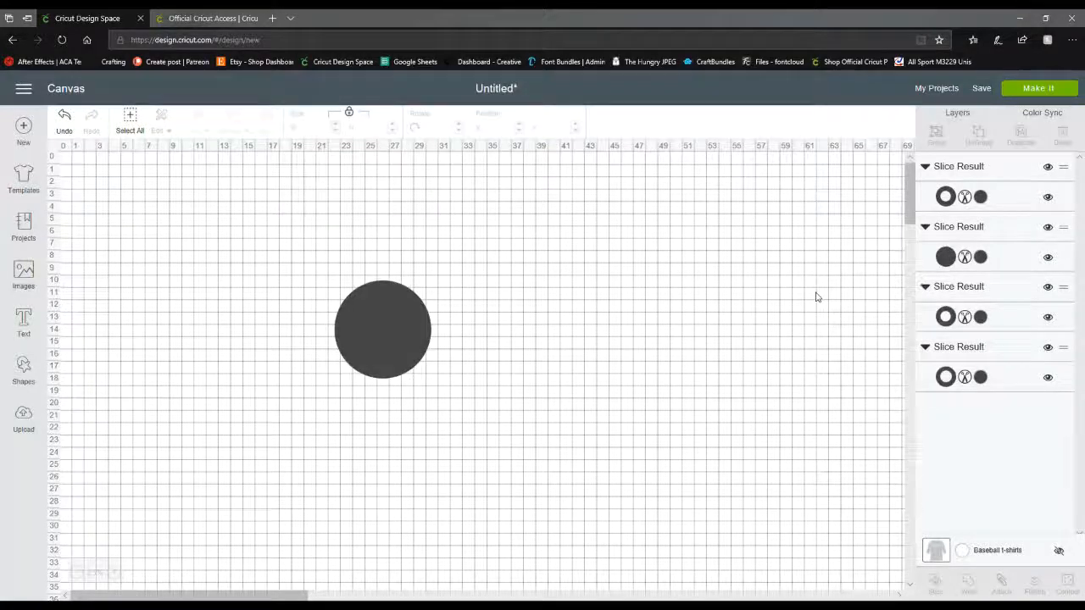
Step: Move the 15.4-inch ring-shaped slice piece off the large circle to about X 45.4, Y 2.5
click(395, 328)
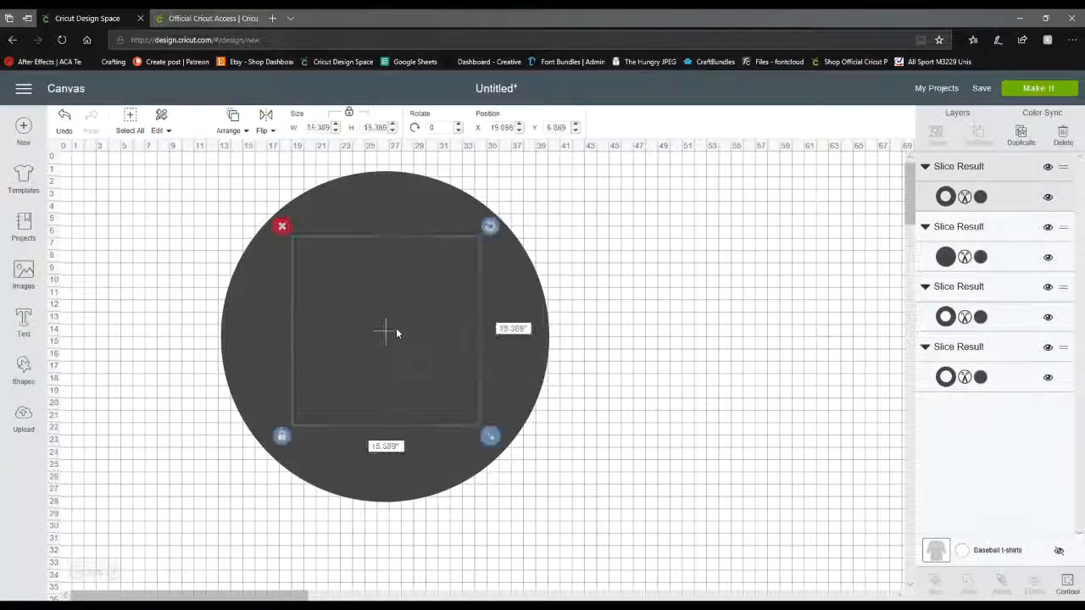
click(1006, 239)
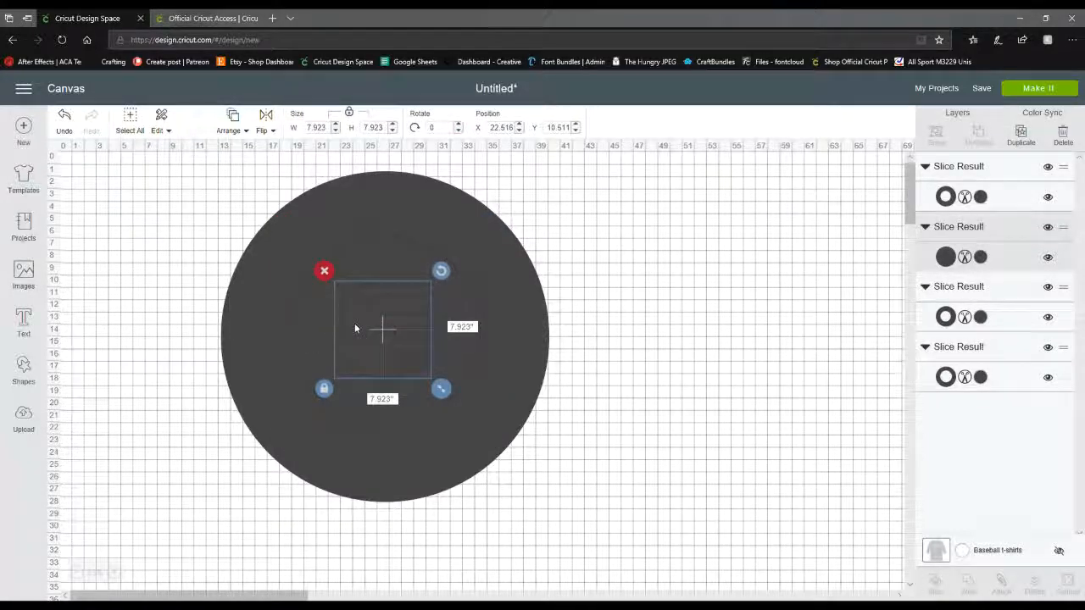
drag(354, 328, 676, 275)
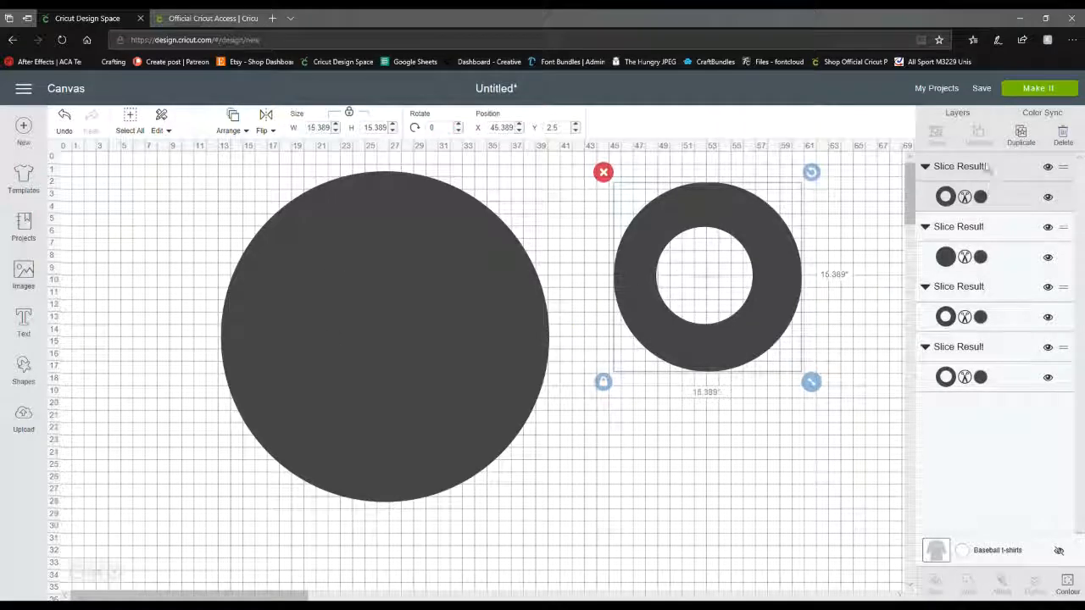
Step: Move the second 15.4-inch ring off the large circle and delete the 7.9-inch circle left at the centre
drag(387, 272, 719, 410)
mouse_move(371, 360)
mouse_down()
mouse_move(447, 419)
mouse_move(369, 359)
mouse_up()
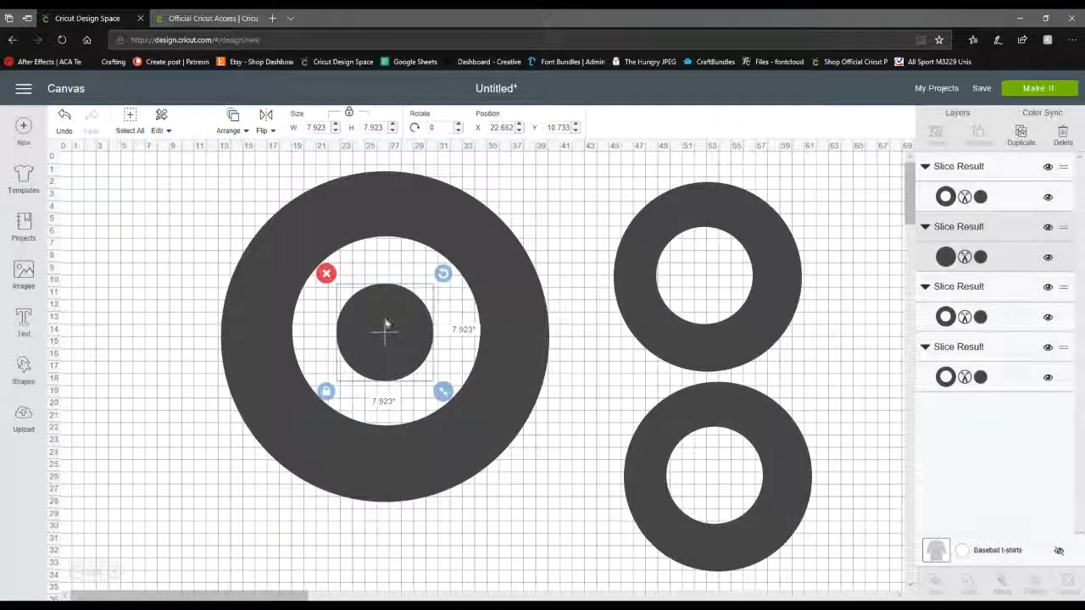
key(Delete)
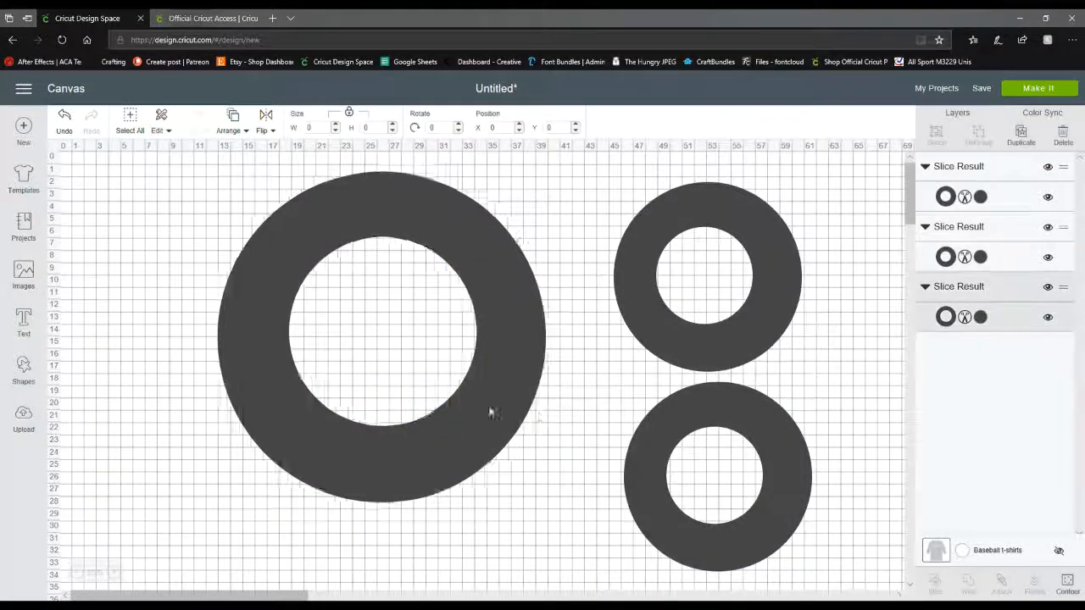
Step: Move the large ring to about X 2.3, Y 1.4, and delete the two 15.4-inch rings
drag(491, 411, 377, 405)
drag(640, 467, 465, 399)
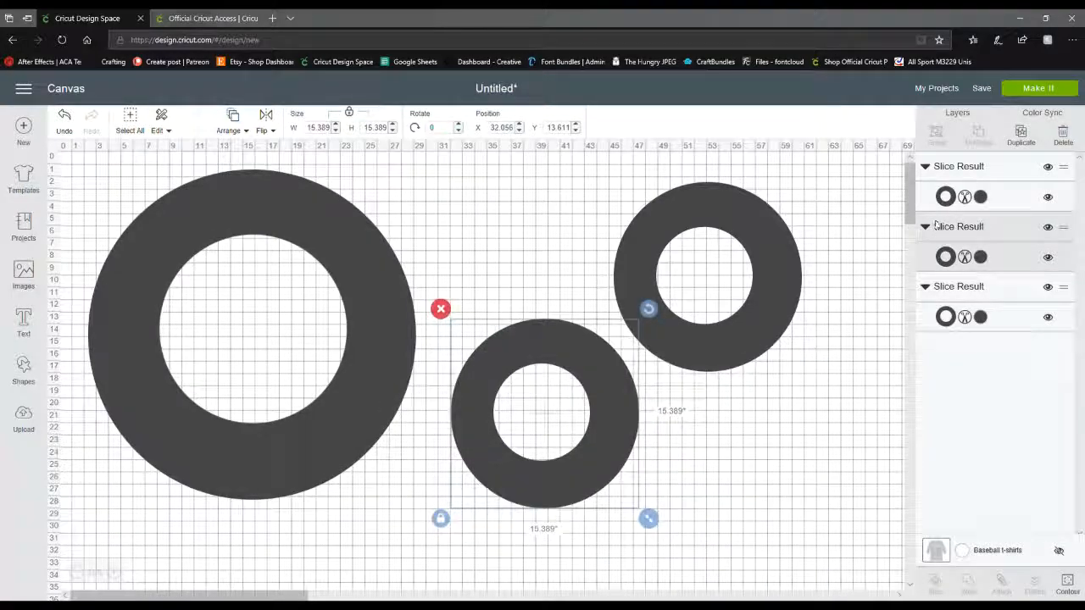
key(Delete)
click(959, 197)
key(Delete)
click(322, 334)
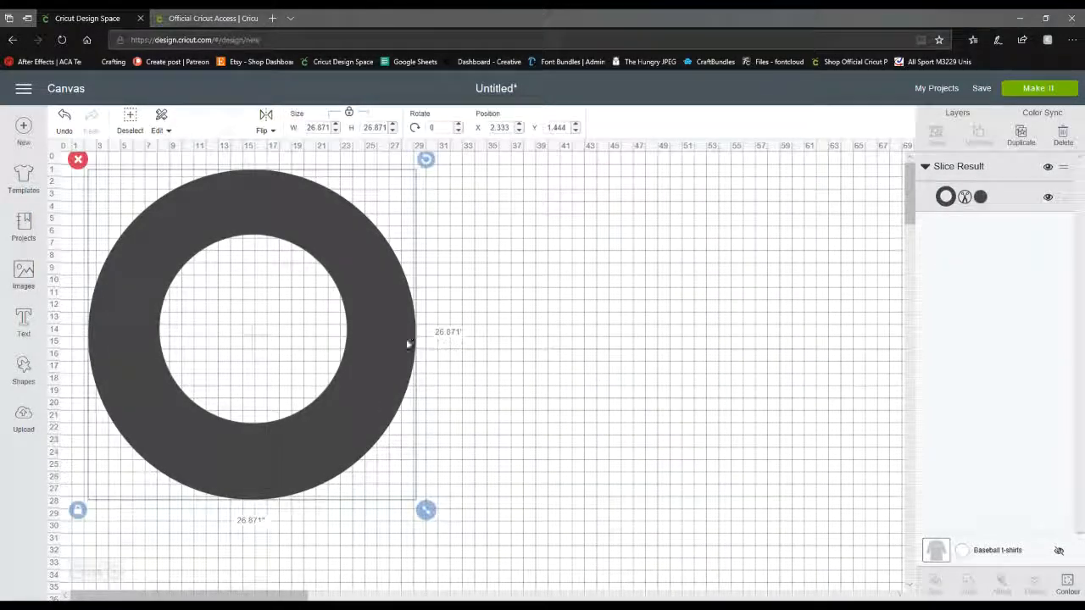
Step: Delete the remaining large ring to clear the canvas
click(25, 373)
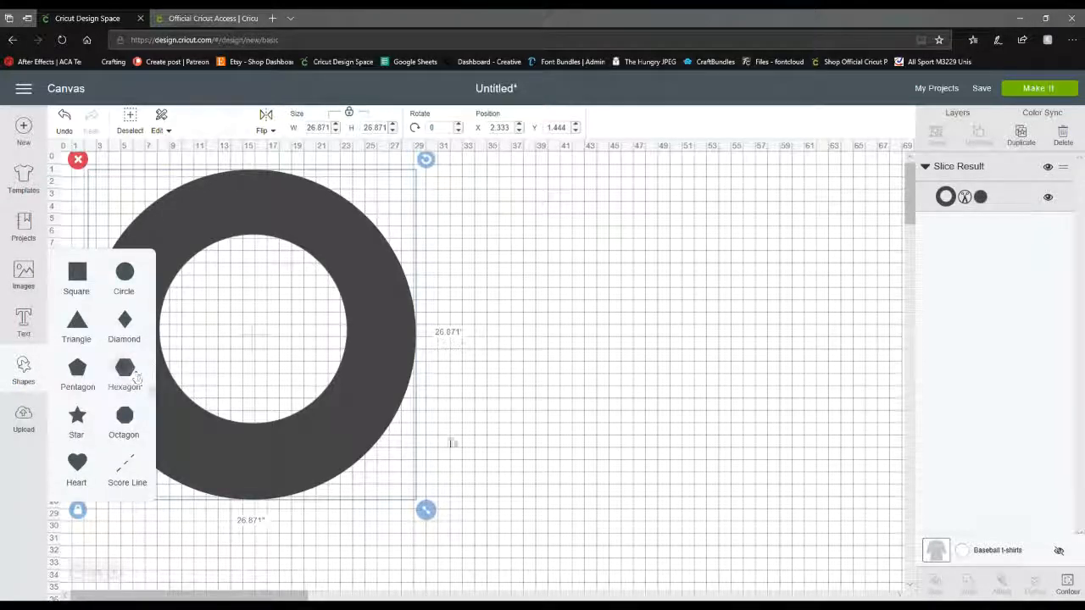
click(465, 429)
click(383, 414)
key(Delete)
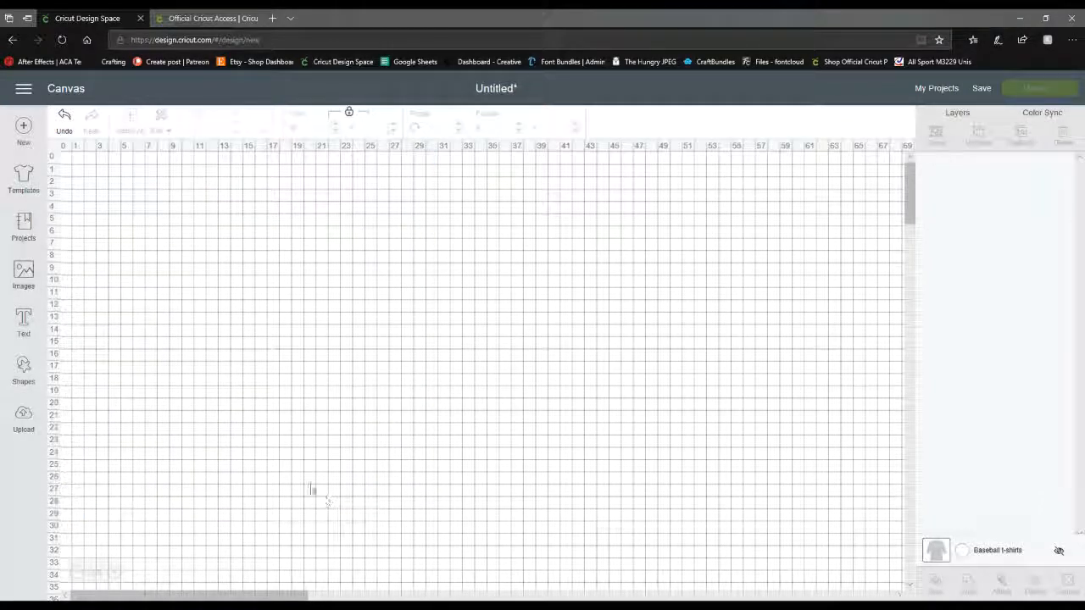
Step: Save the project as "Test Project" with the Public option turned off
click(981, 91)
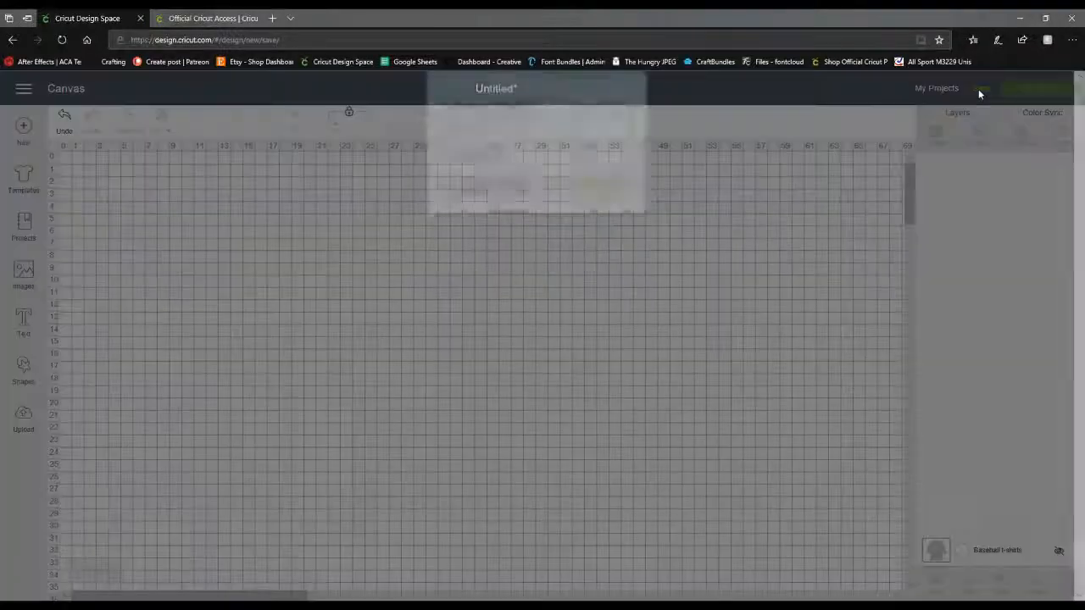
text(T)
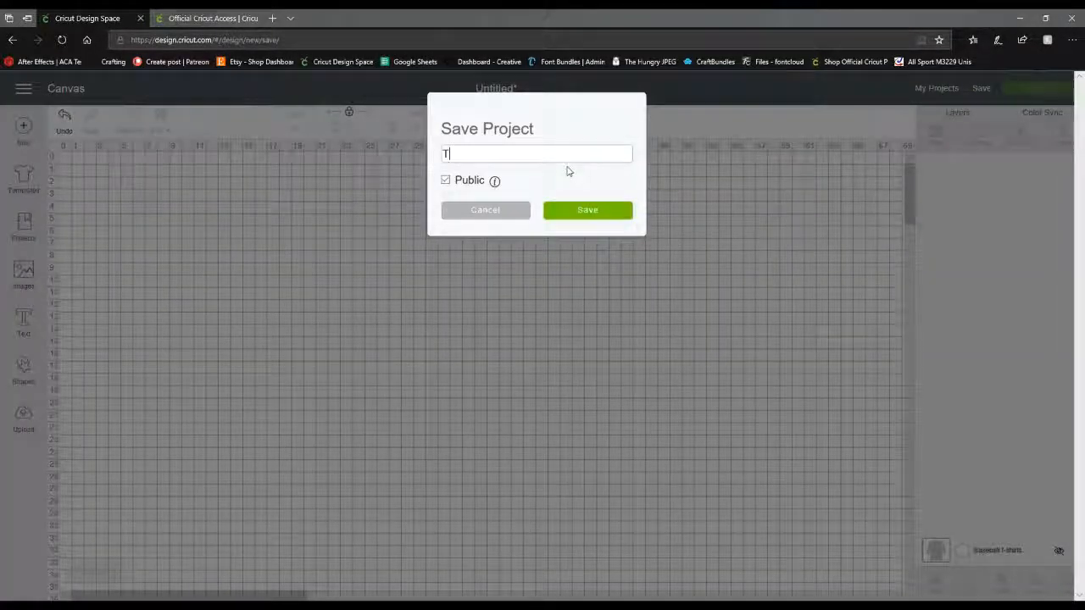
text(est Proje)
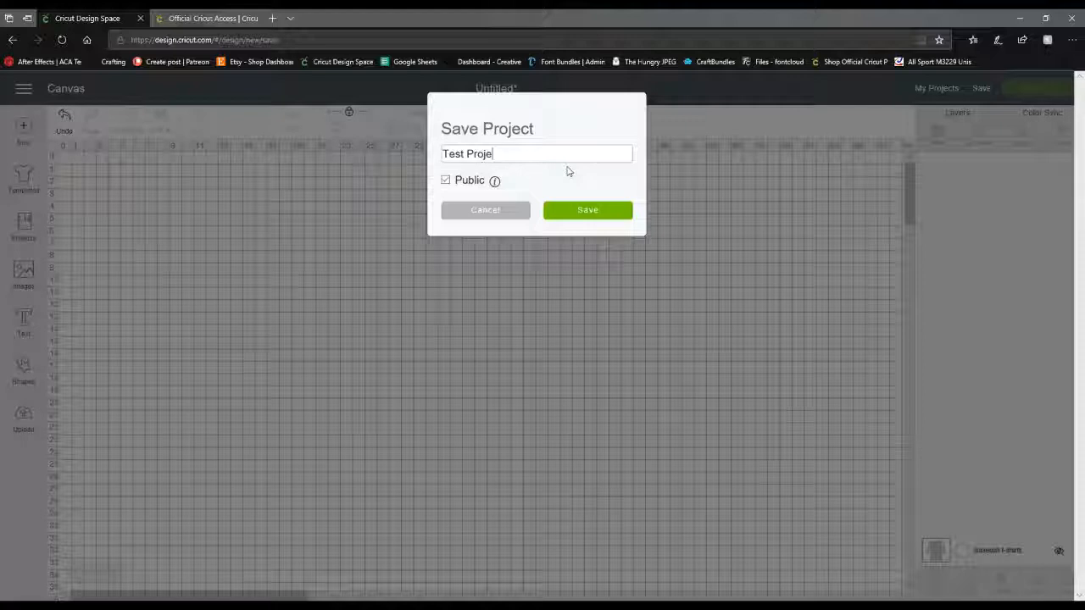
text(c)
text(ct)
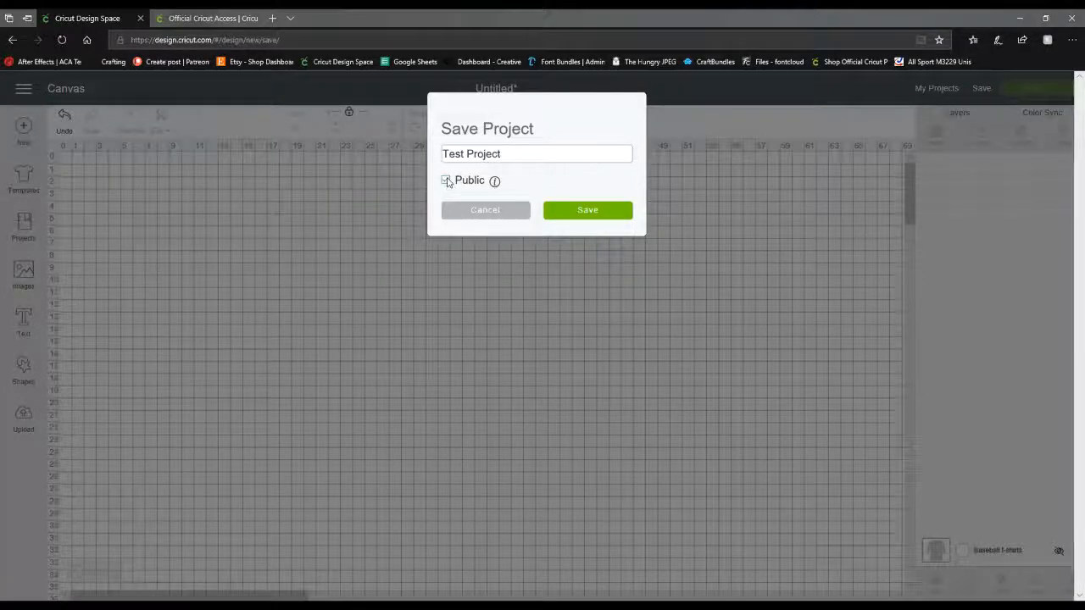
mouse_move(498, 192)
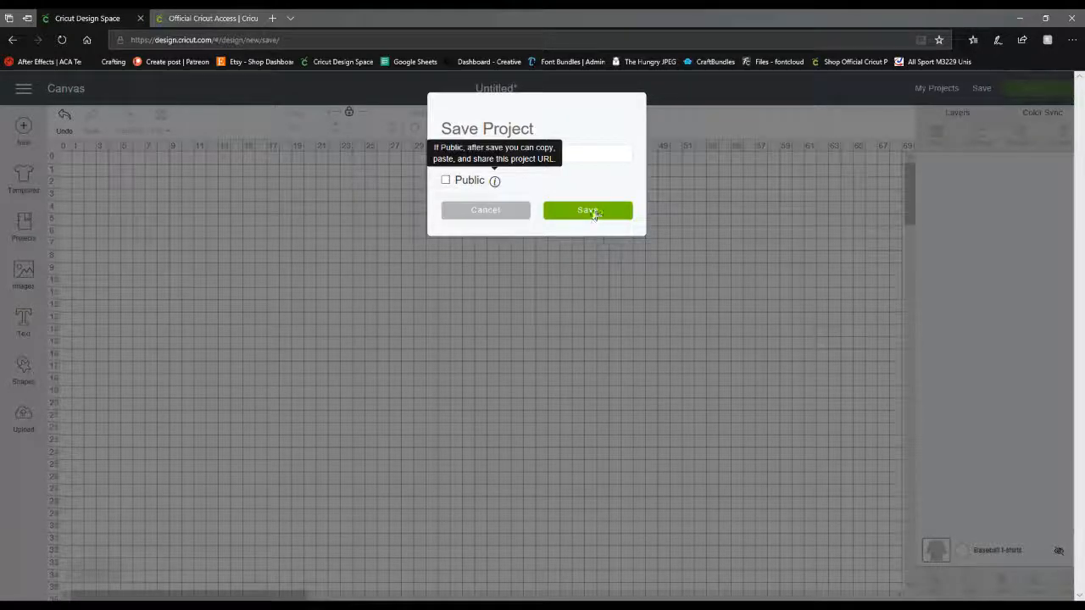
click(589, 211)
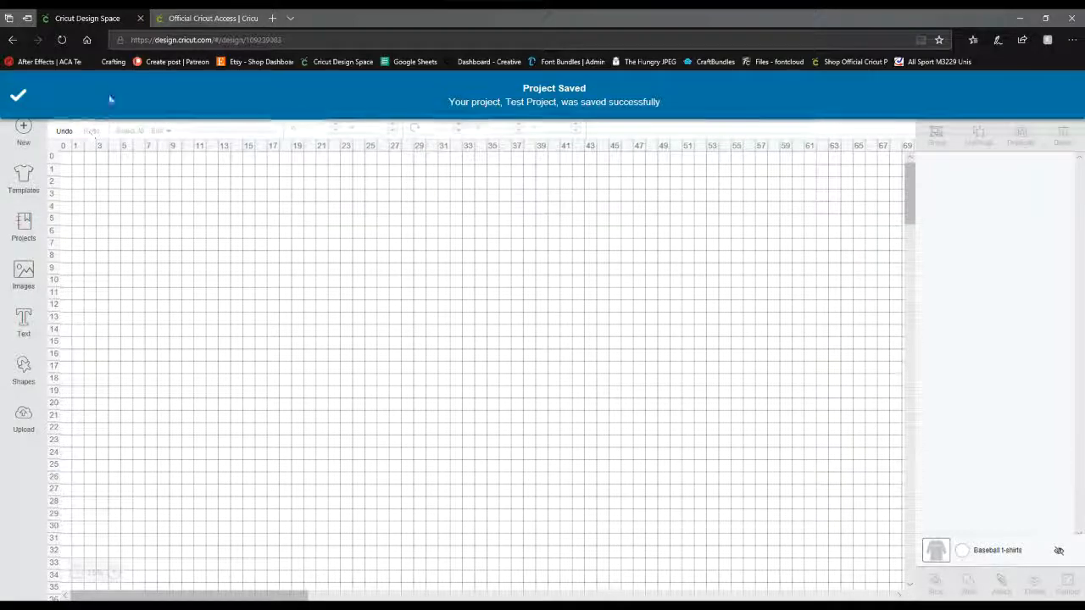
Step: Close the design page, confirm leaving it, and reopen the Cricut Design Space home page from the bookmarks
click(141, 18)
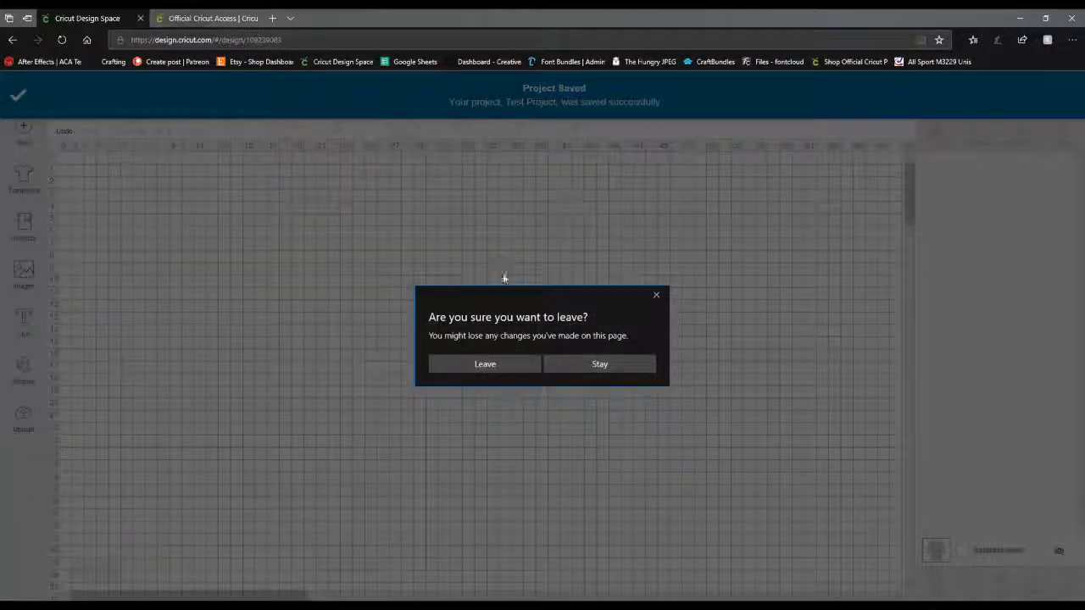
click(499, 363)
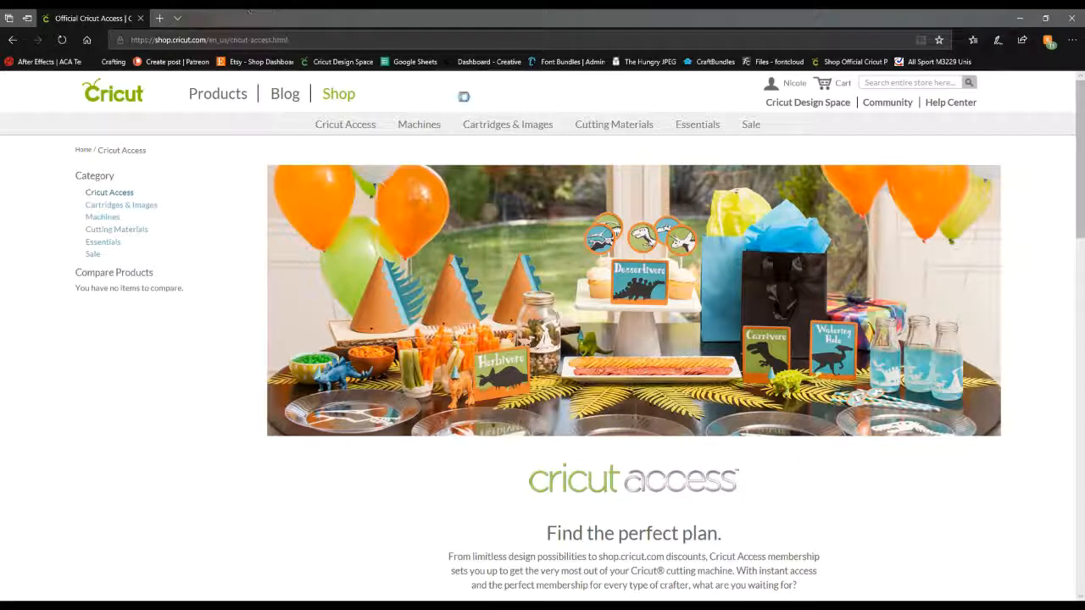
click(306, 63)
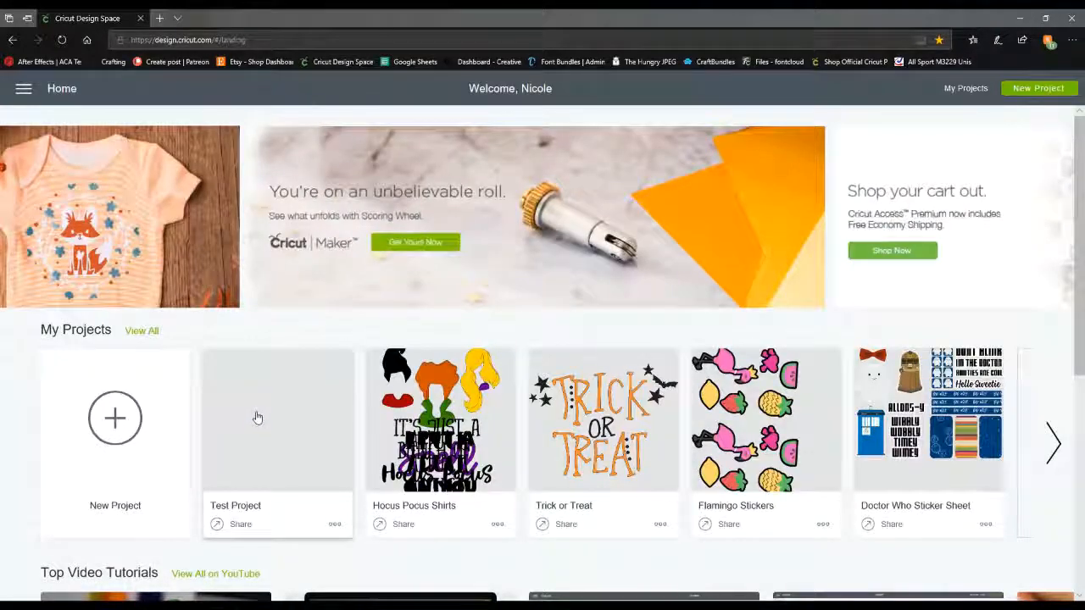
Step: Try to open the saved Test Project with its Make It option, and return to the home page
click(255, 421)
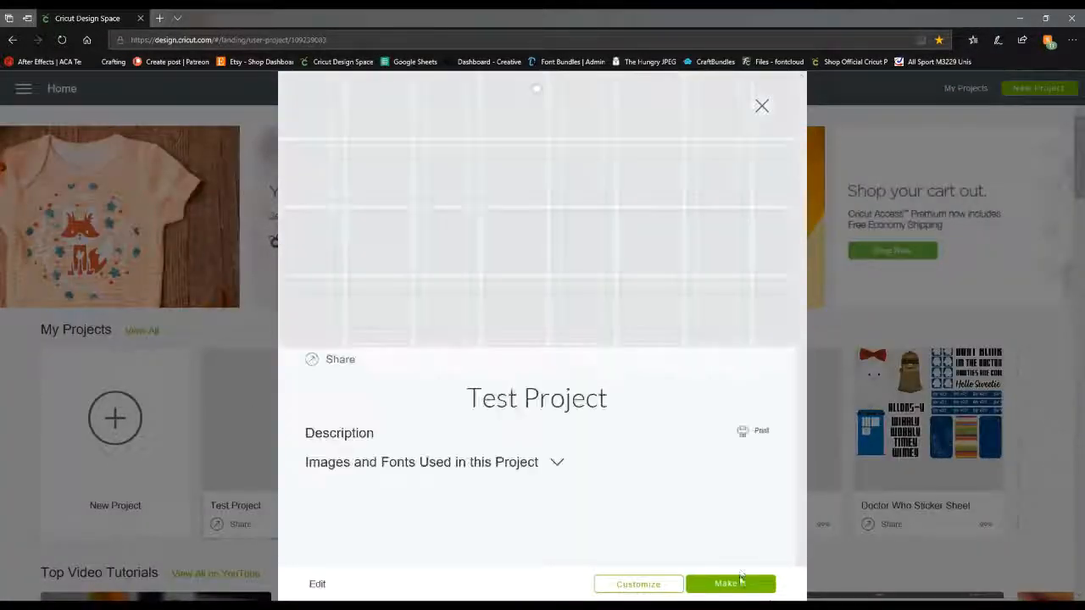
click(724, 584)
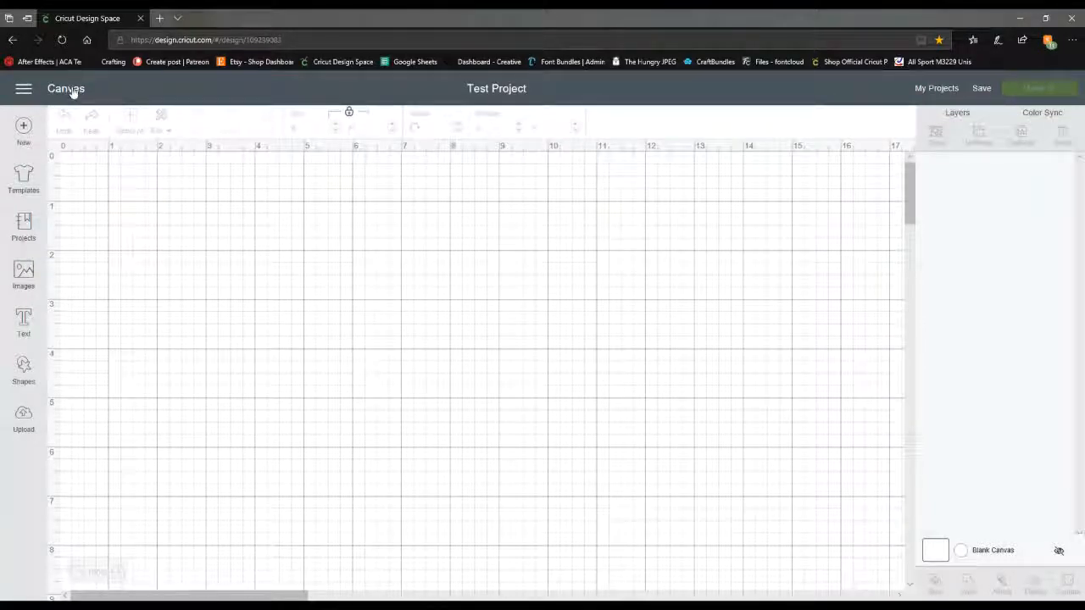
click(23, 88)
click(32, 144)
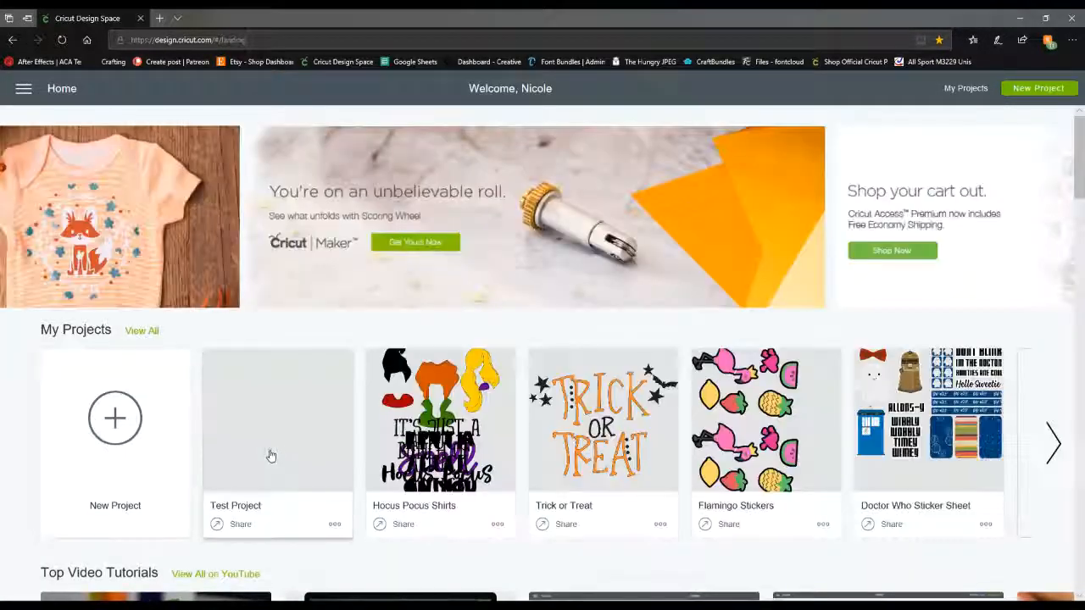
Step: Open the saved Test Project from My Projects for customizing
click(266, 451)
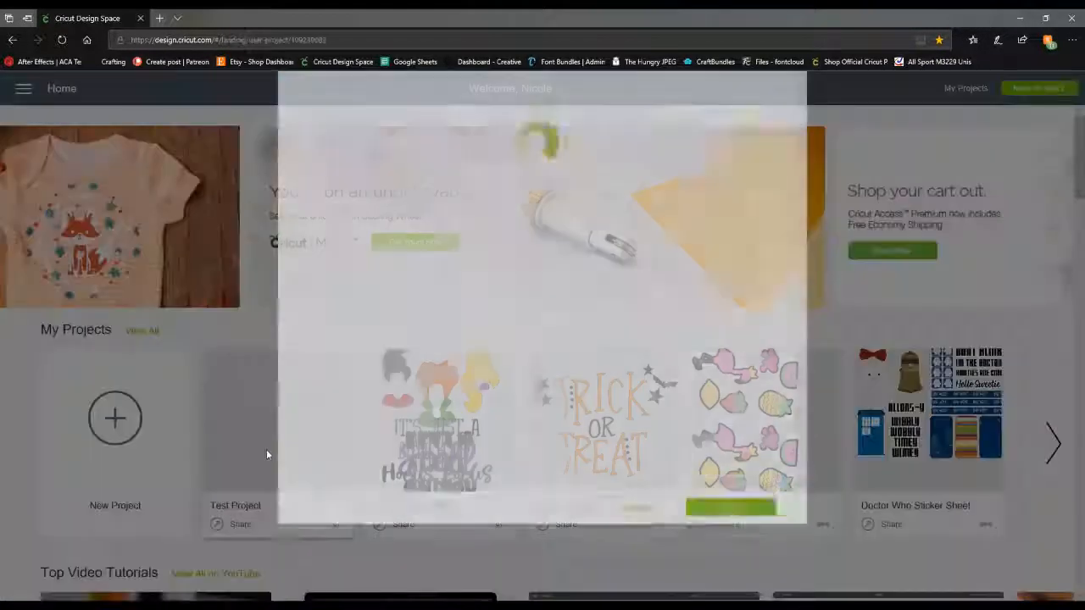
click(664, 587)
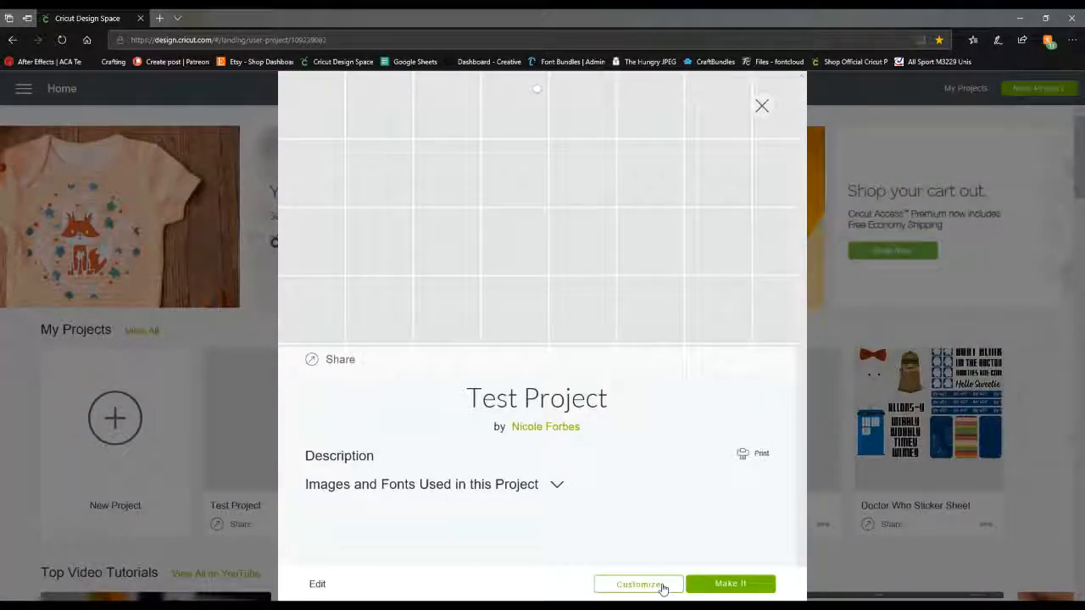